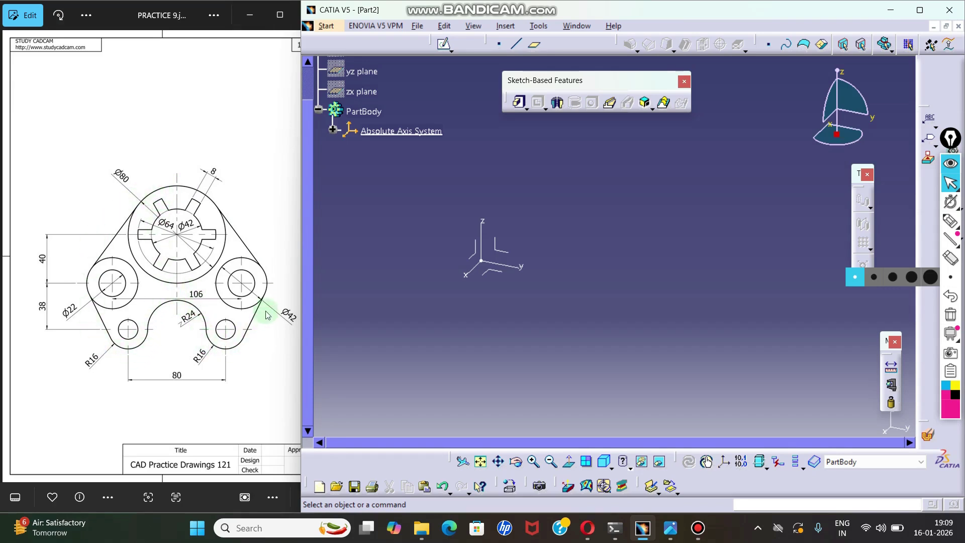
# - Start a new sketch on the yz plane
pyautogui.moveTo(495, 277); pyautogui.dragTo(514, 289, button='middle')
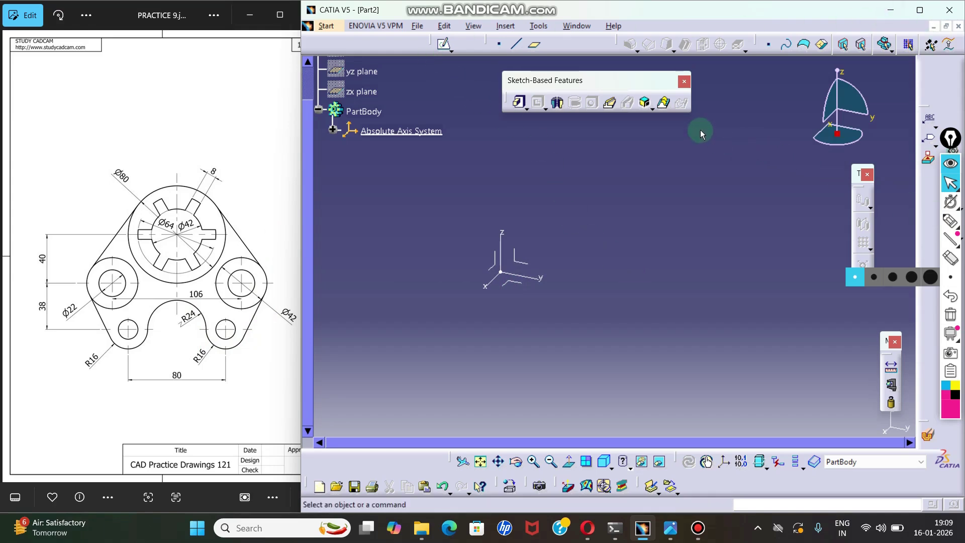
pyautogui.click(443, 47)
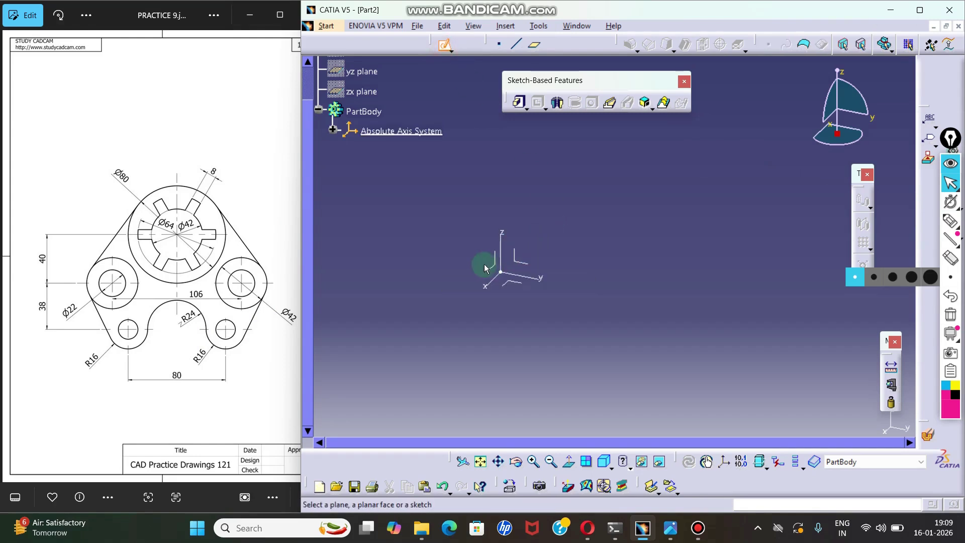
pyautogui.click(525, 264)
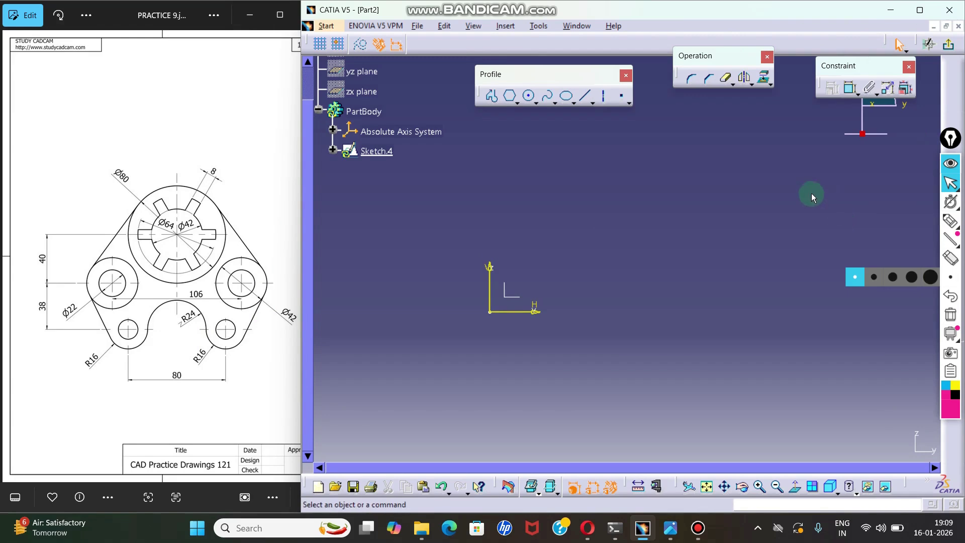
# - Sketch a circle about 76.5 mm in diameter centred on the sketch origin
pyautogui.moveTo(562, 212); pyautogui.dragTo(603, 186, button='middle')
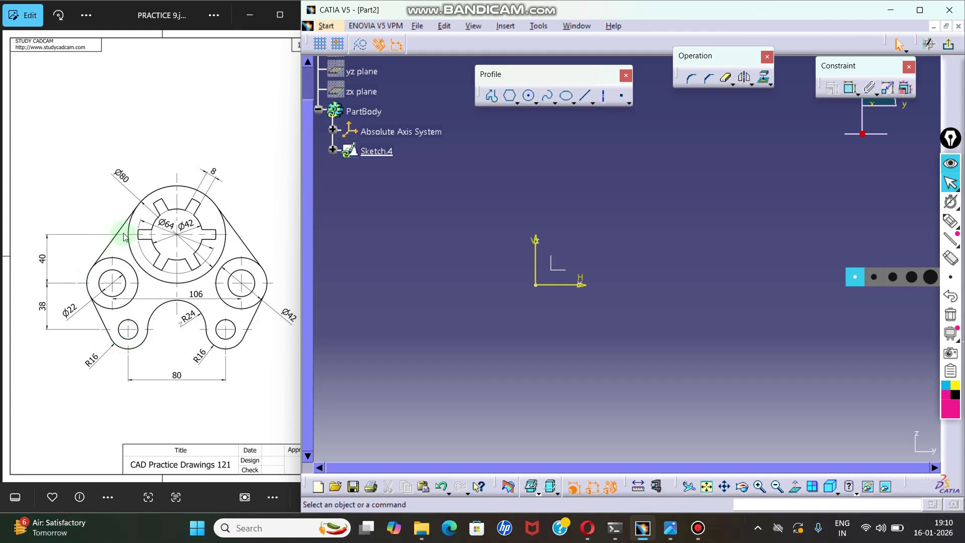
pyautogui.moveTo(601, 294); pyautogui.dragTo(595, 266, button='middle')
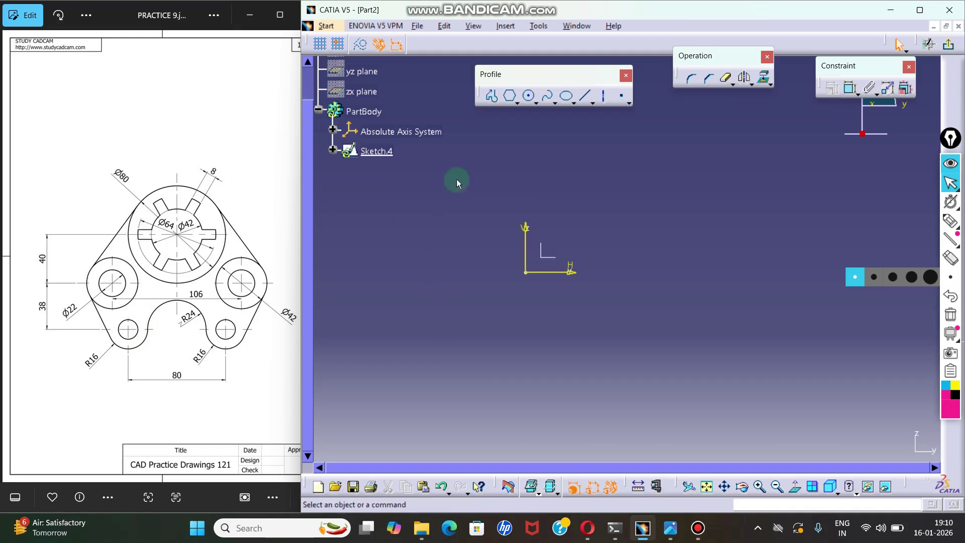
pyautogui.click(528, 96)
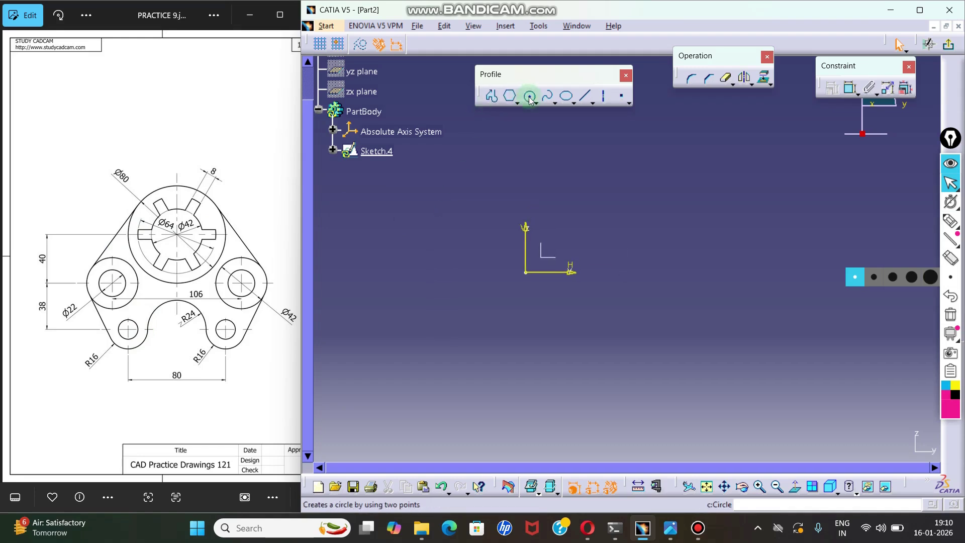
pyautogui.click(525, 272)
pyautogui.click(556, 210)
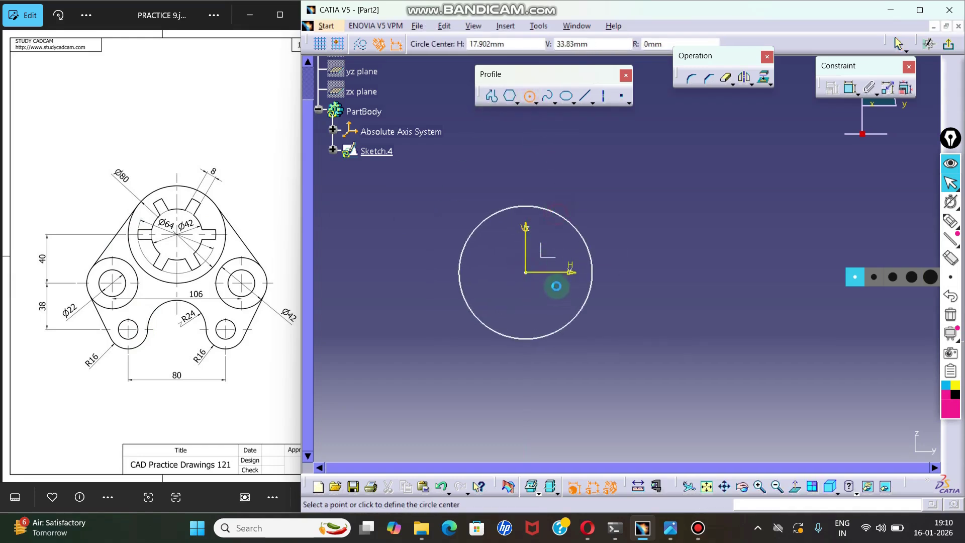
# - Sketch two smaller circles below and left of the origin circle, the upper about 44 mm and the lower about 41 mm in diameter
pyautogui.moveTo(562, 258)
pyautogui.mouseDown(button='middle')
pyautogui.moveTo(575, 221)
pyautogui.moveTo(523, 291)
pyautogui.mouseUp(button='middle')
pyautogui.click(467, 337)
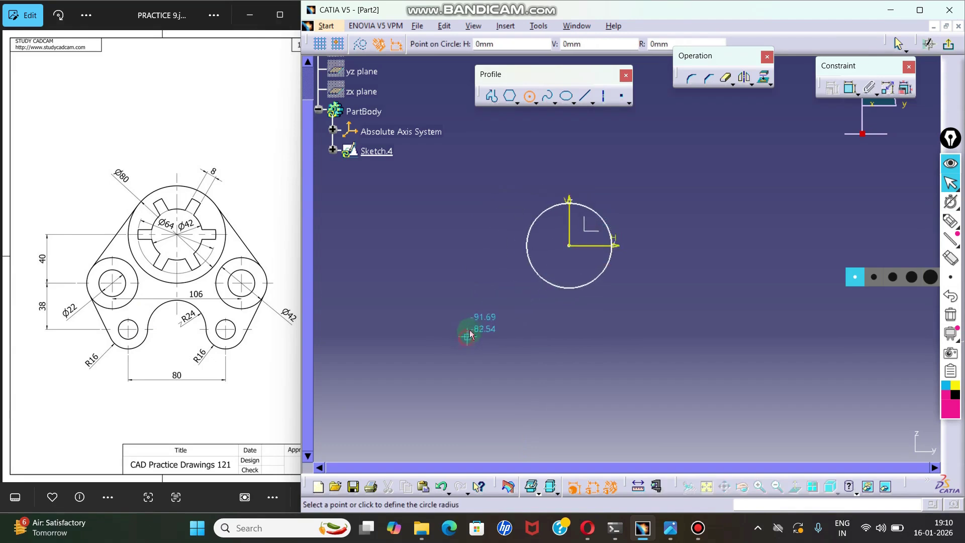
pyautogui.click(487, 318)
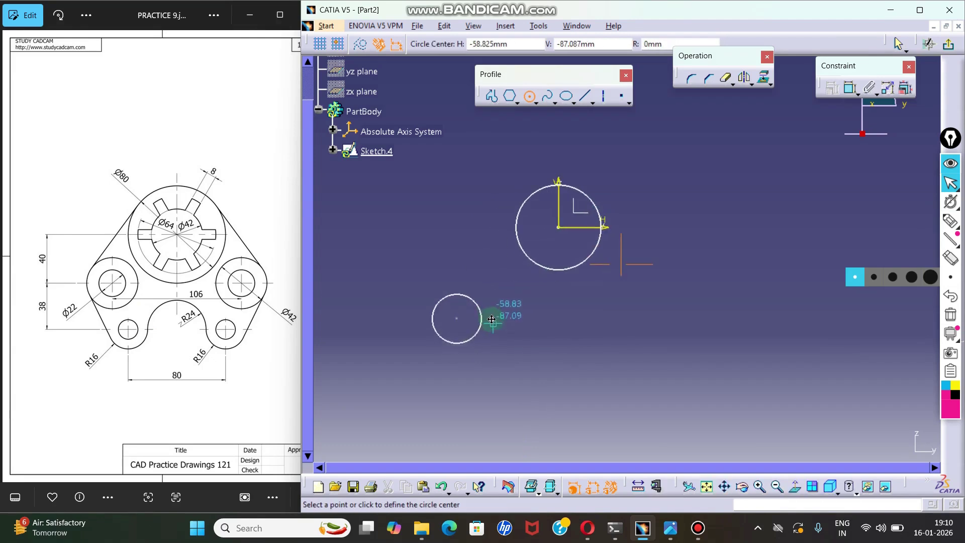
pyautogui.click(522, 396)
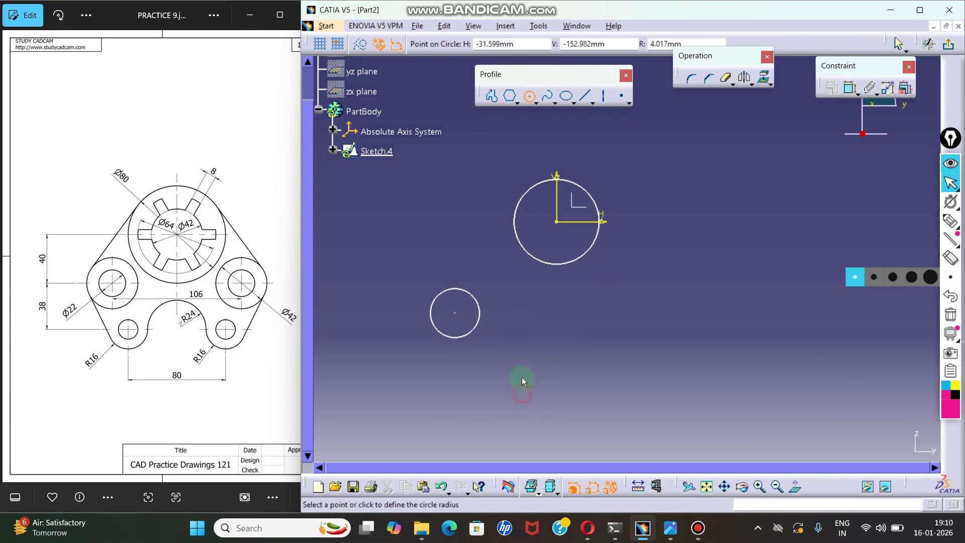
pyautogui.click(526, 372)
pyautogui.press('Escape')
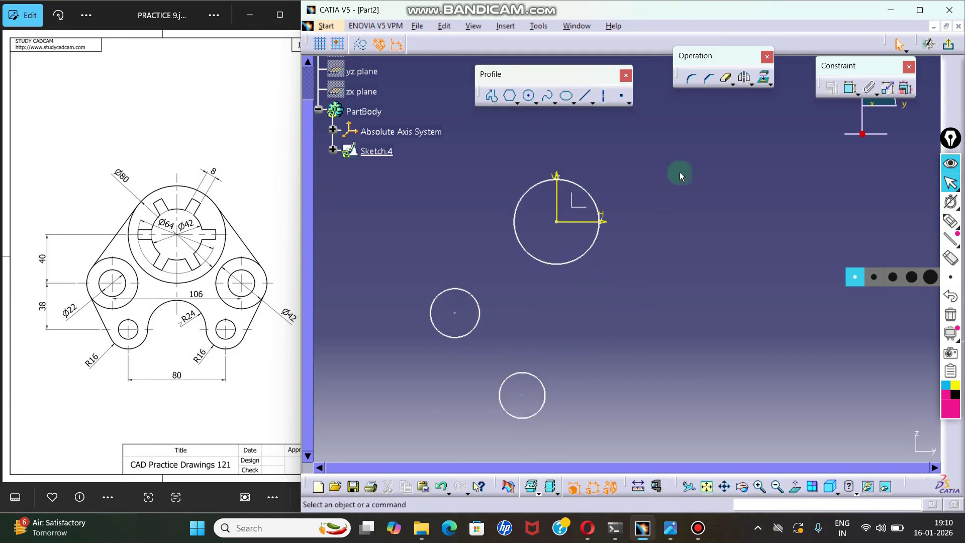
# - Dimension the origin circle and set its diameter to 80 mm
pyautogui.click(851, 90)
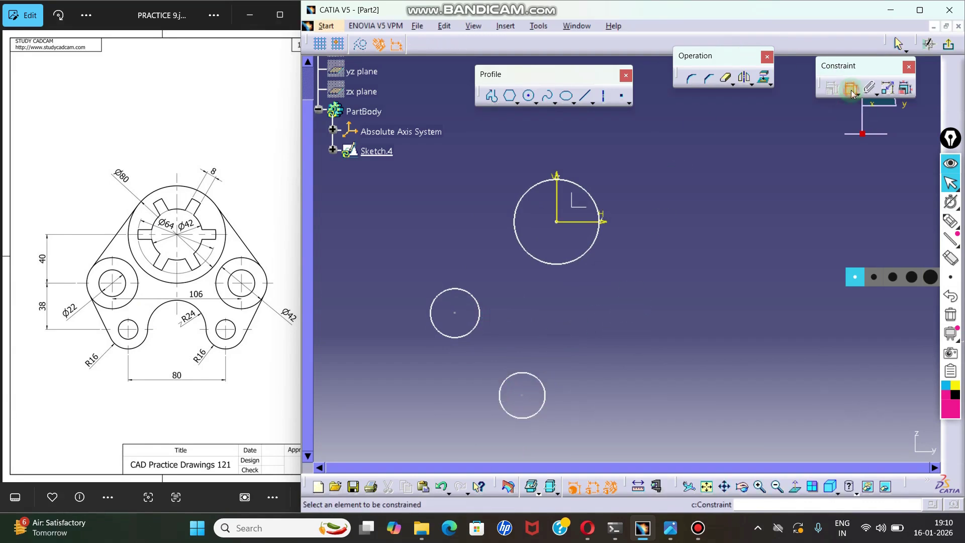
pyautogui.click(586, 188)
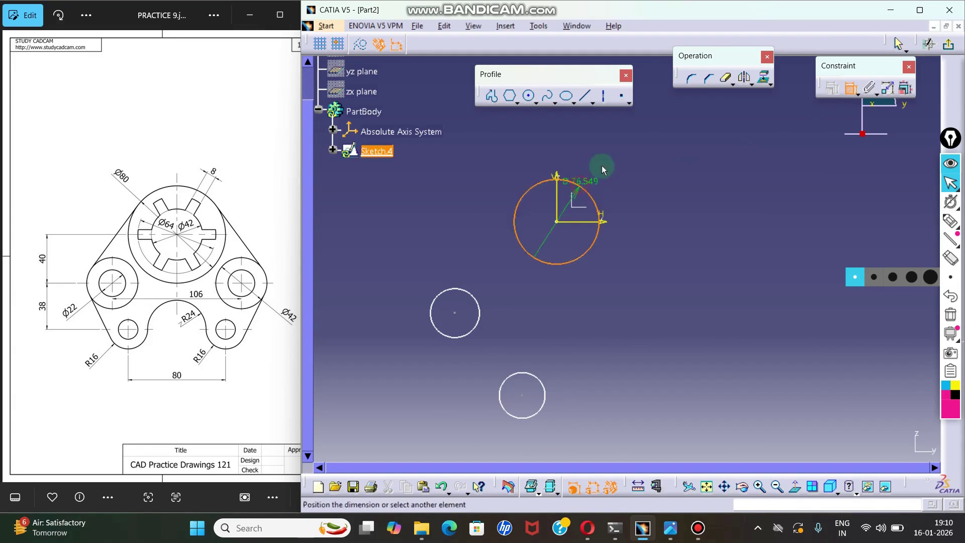
pyautogui.click(624, 146)
pyautogui.doubleClick(625, 146)
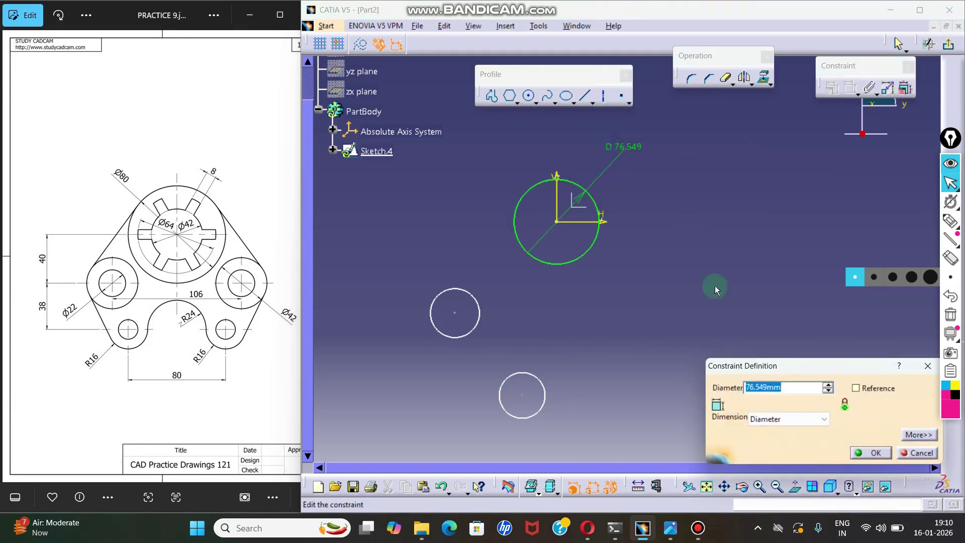
pyautogui.click(768, 416)
pyautogui.click(768, 416)
pyautogui.moveTo(788, 383); pyautogui.dragTo(724, 385)
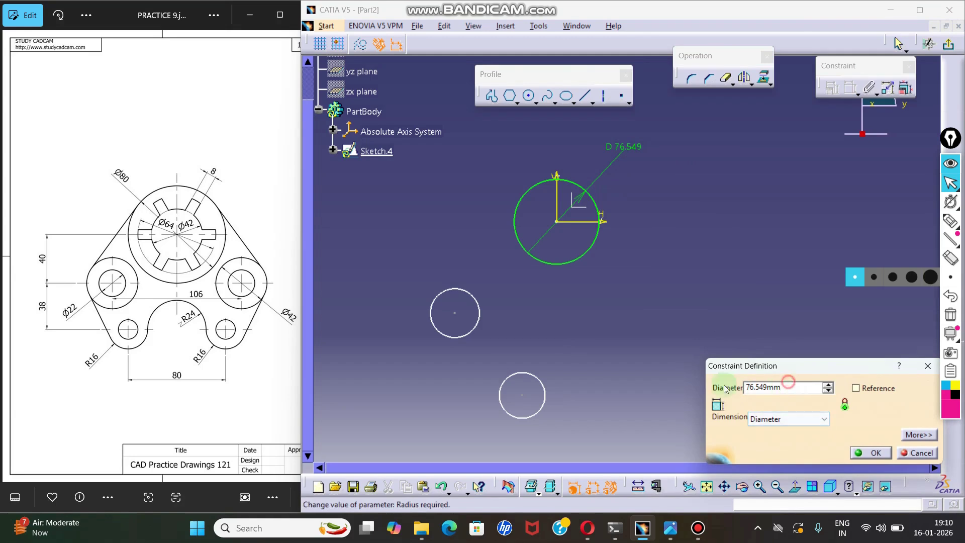
pyautogui.moveTo(789, 386); pyautogui.dragTo(716, 387)
pyautogui.write('80')
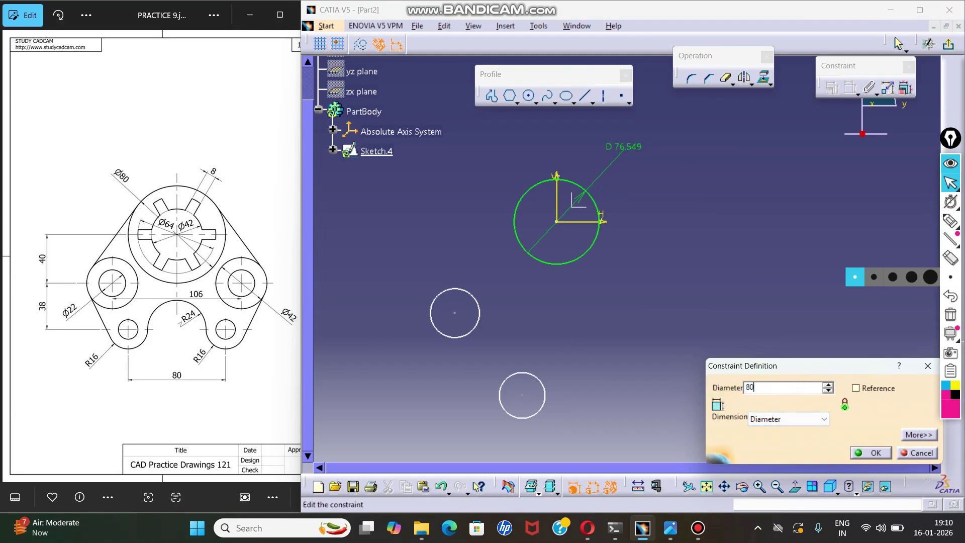
pyautogui.click(870, 452)
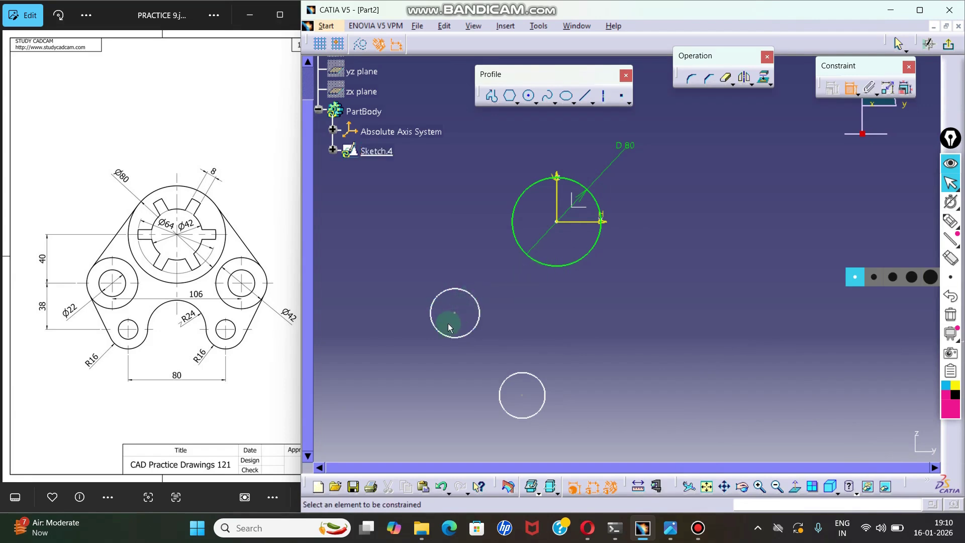
# - Dimension the upper of the two smaller circles with a diameter of 22 mm
pyautogui.click(434, 323)
pyautogui.click(397, 324)
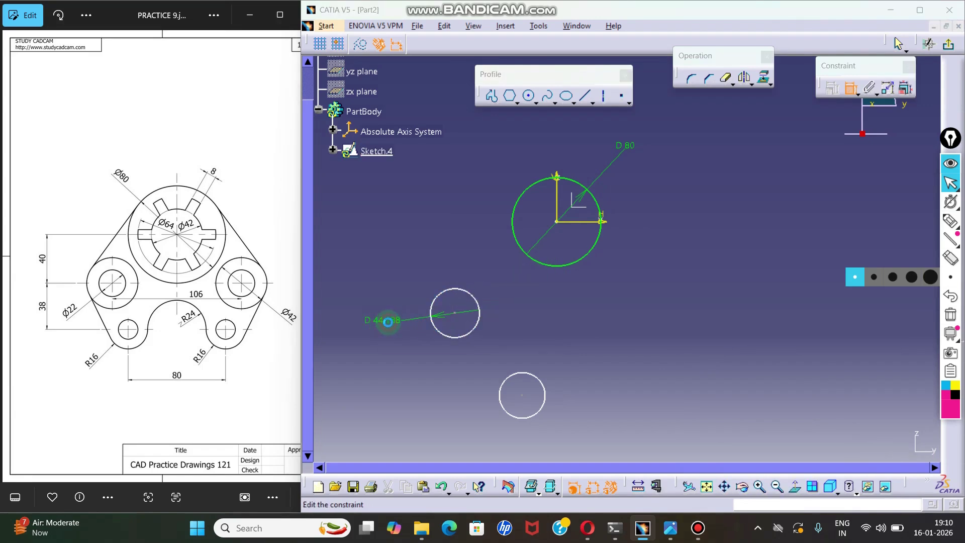
pyautogui.doubleClick(389, 327)
pyautogui.write('22')
pyautogui.press('Return')
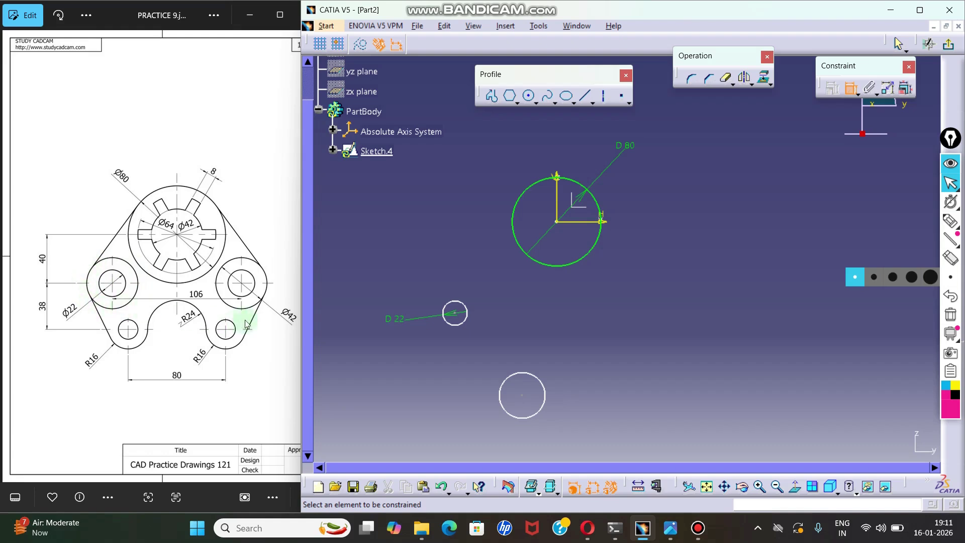
# - Change that circle's diameter to 42 mm to match the outer boss circle in the drawing
pyautogui.doubleClick(402, 317)
pyautogui.write('42')
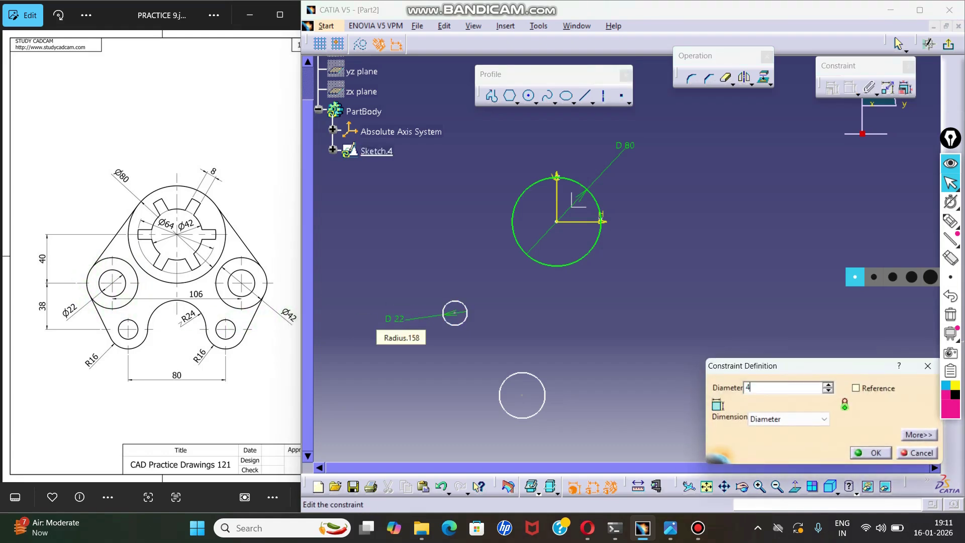
pyautogui.press('Return')
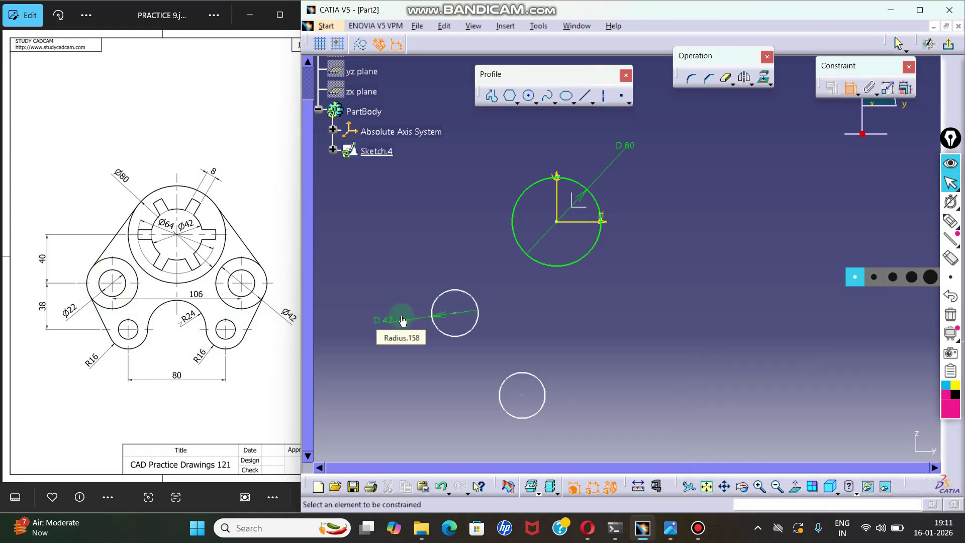
# - Dimension the lowest circle as a radius and set it to 16 mm
pyautogui.click(536, 377)
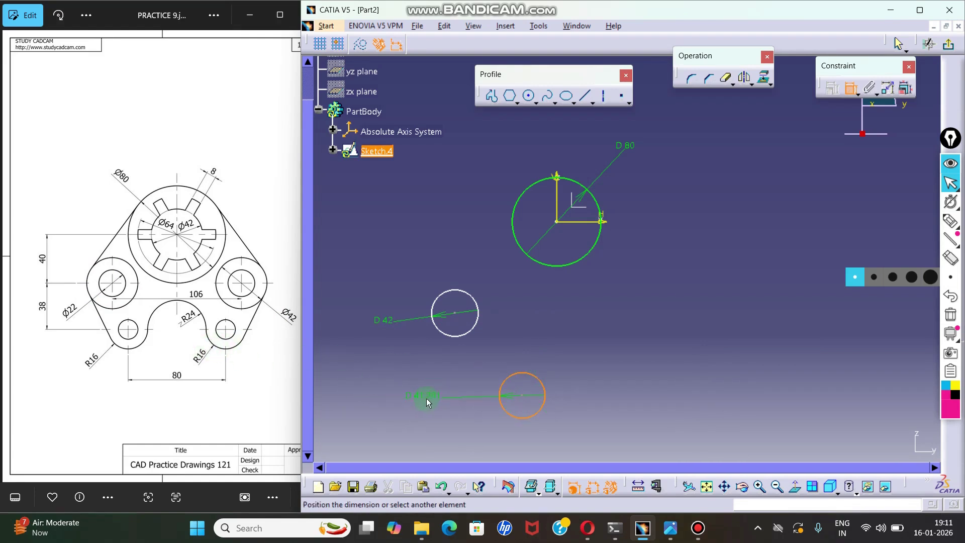
pyautogui.click(426, 398)
pyautogui.doubleClick(426, 395)
pyautogui.click(768, 419)
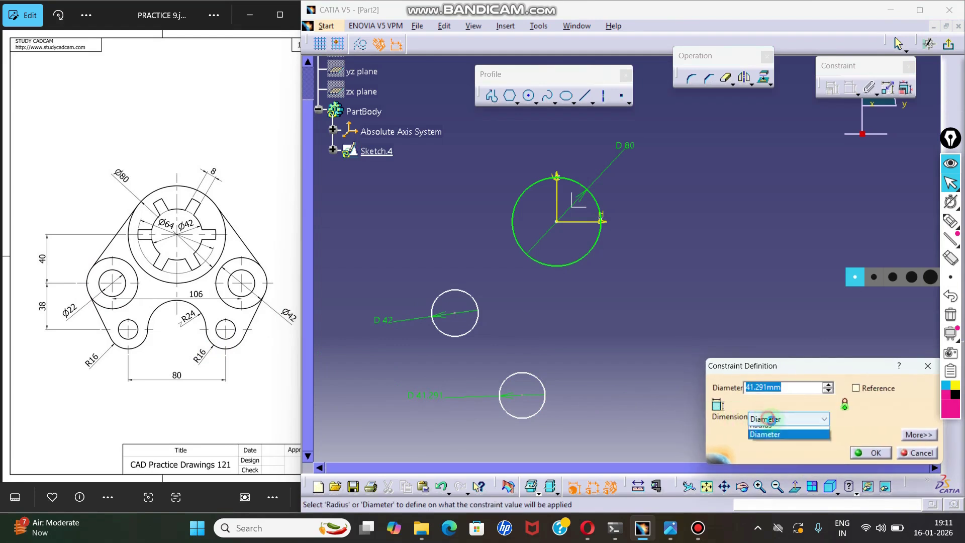
pyautogui.click(761, 426)
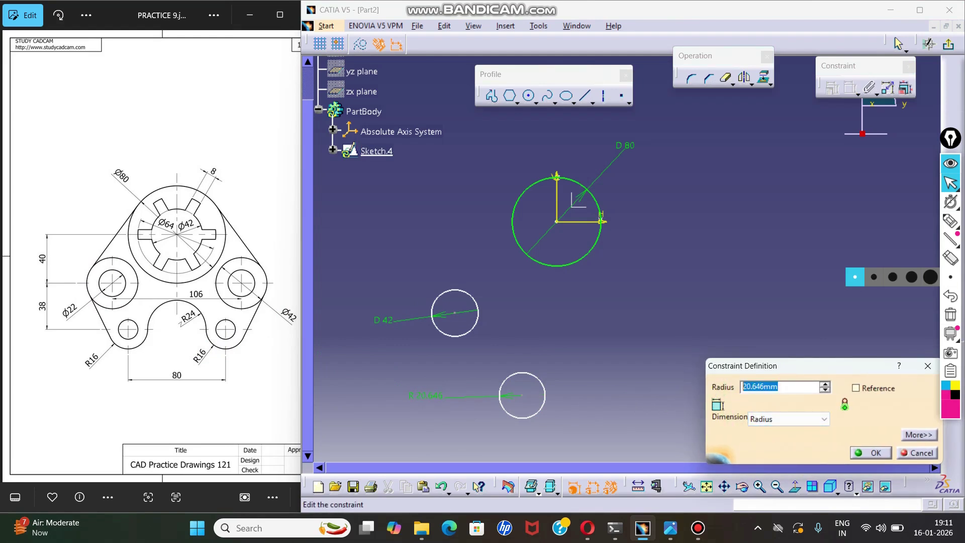
pyautogui.press('Return')
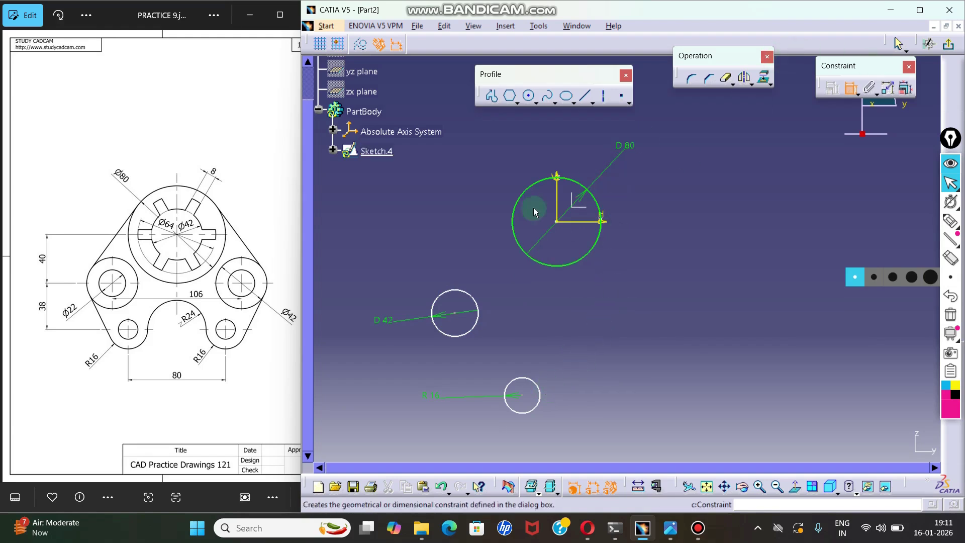
# - Constrain the 42 mm circle's centre to lie 40 mm below the horizontal axis
pyautogui.click(571, 222)
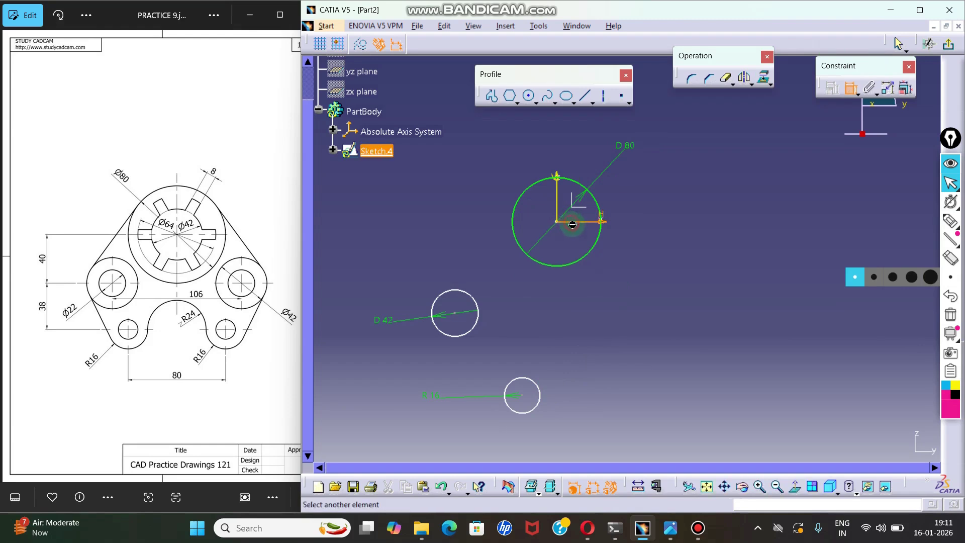
pyautogui.click(454, 313)
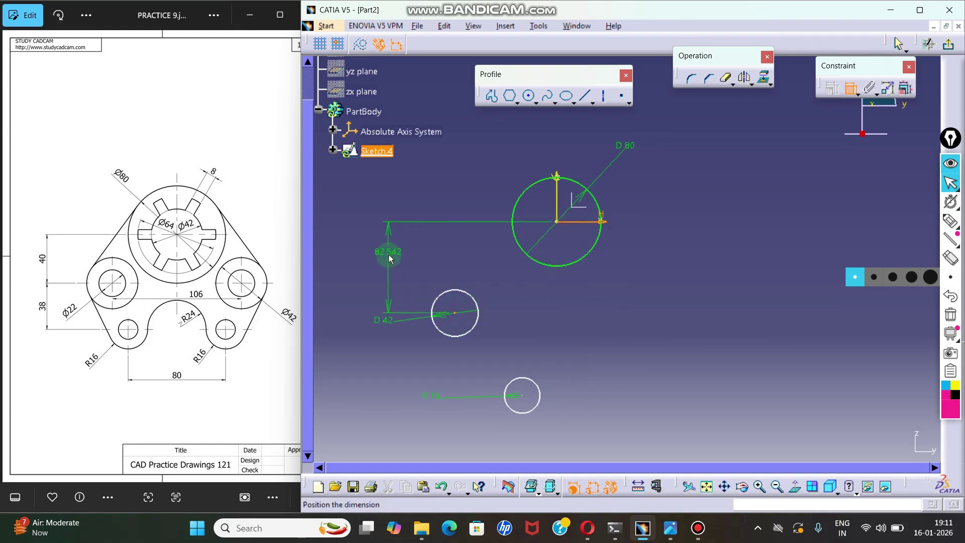
pyautogui.click(388, 251)
pyautogui.doubleClick(388, 251)
pyautogui.write('40mm')
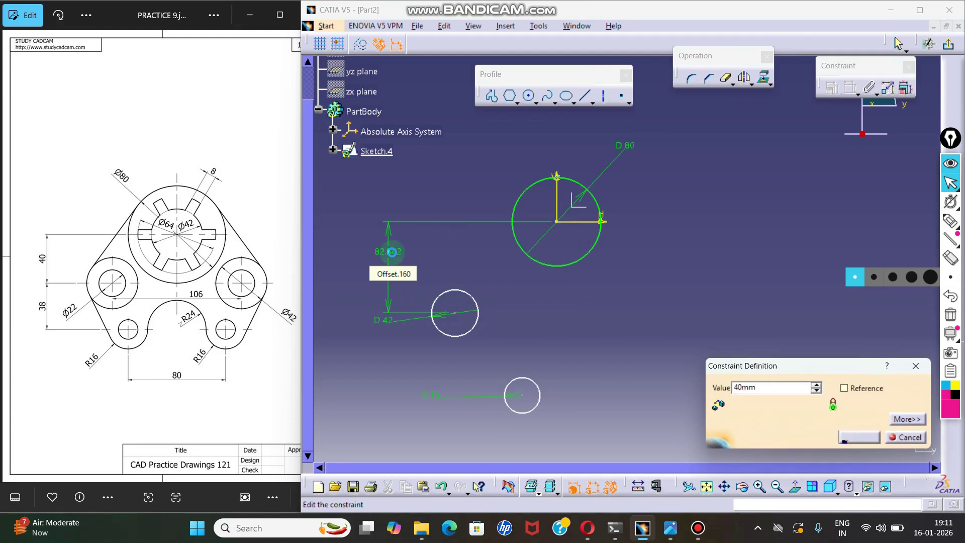
pyautogui.press('Return')
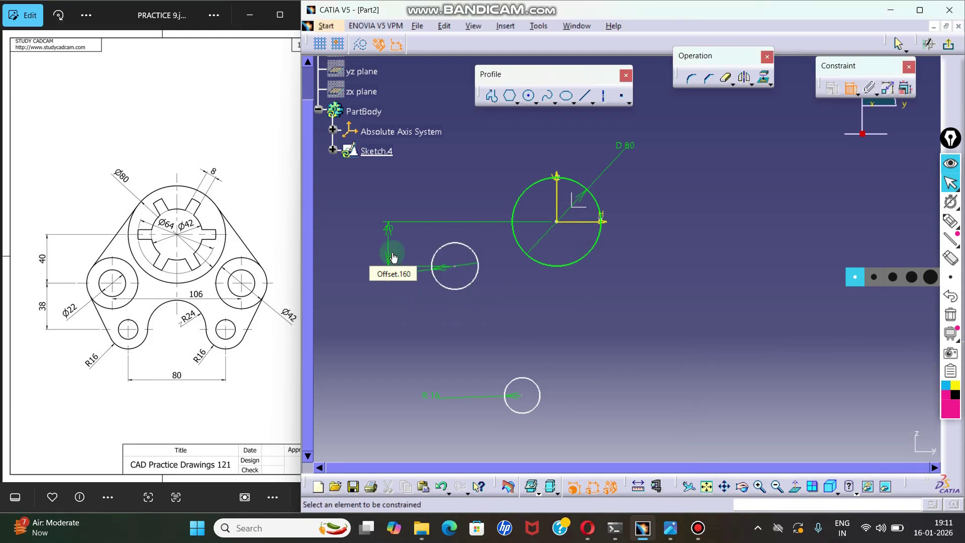
# - Add a vertical distance of 38 mm between the centres of the 42 mm circle and the R16 circle
pyautogui.click(454, 266)
pyautogui.click(519, 396)
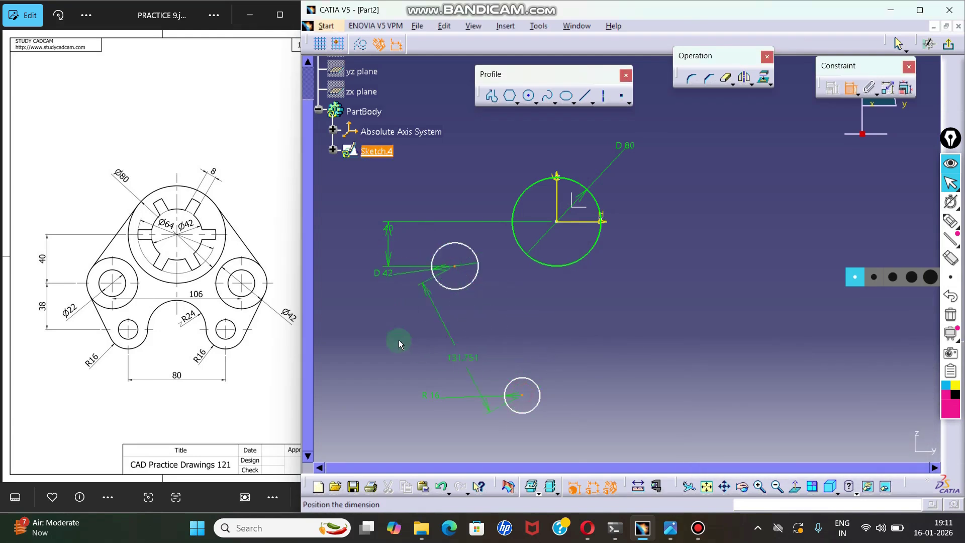
pyautogui.rightClick(354, 324)
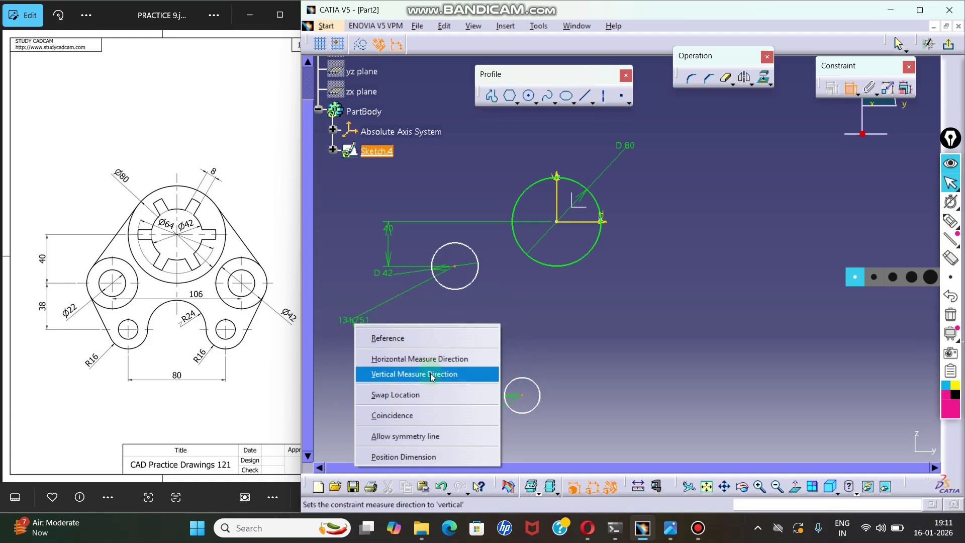
pyautogui.click(431, 374)
pyautogui.click(372, 325)
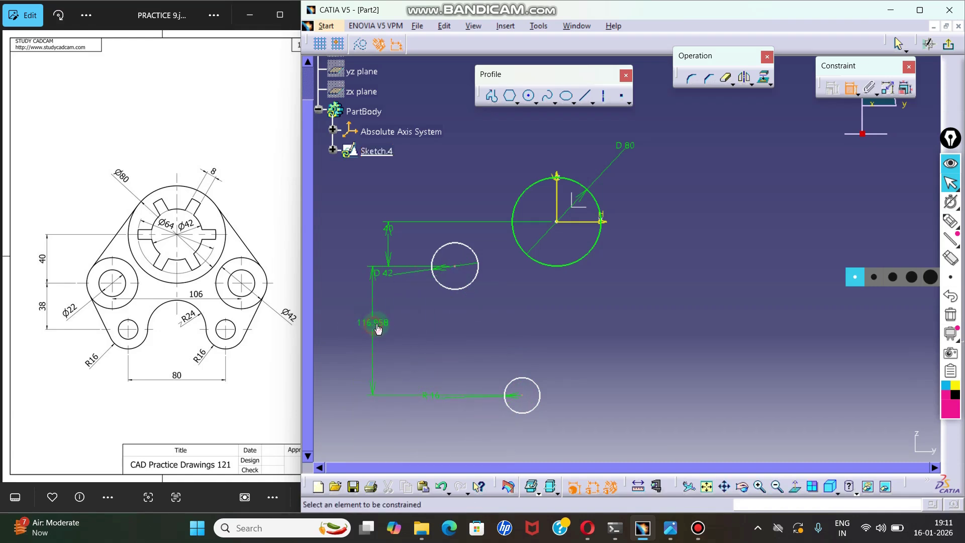
pyautogui.doubleClick(372, 331)
pyautogui.write('38')
pyautogui.press('Return')
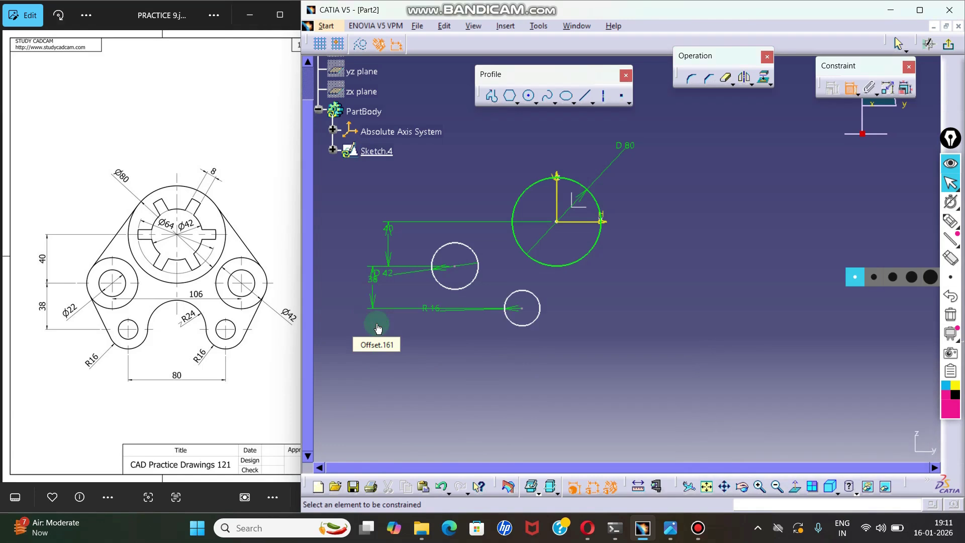
# - Move the 42 mm diameter and R16 dimension labels closer to their circles
pyautogui.moveTo(436, 296); pyautogui.dragTo(659, 288, button='middle')
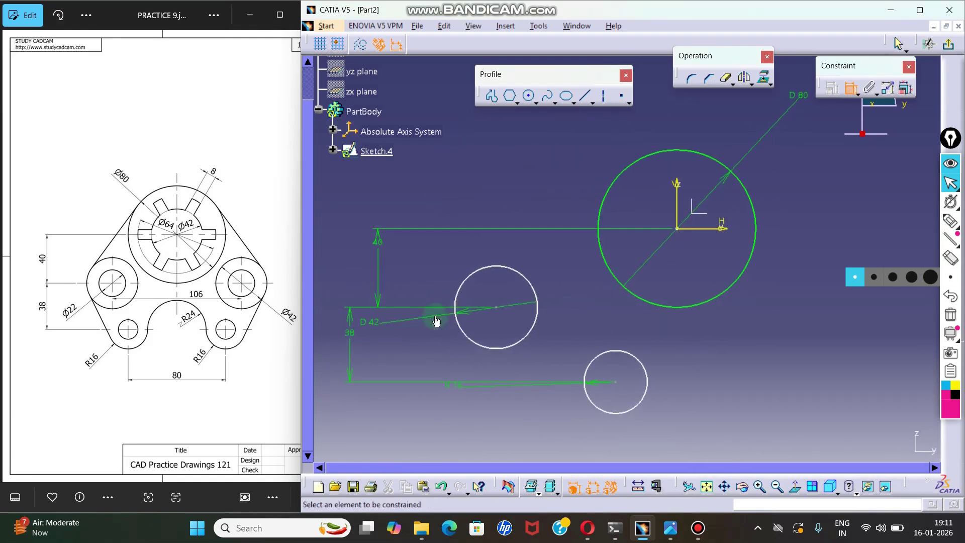
pyautogui.moveTo(370, 324); pyautogui.dragTo(420, 338)
pyautogui.click(420, 339)
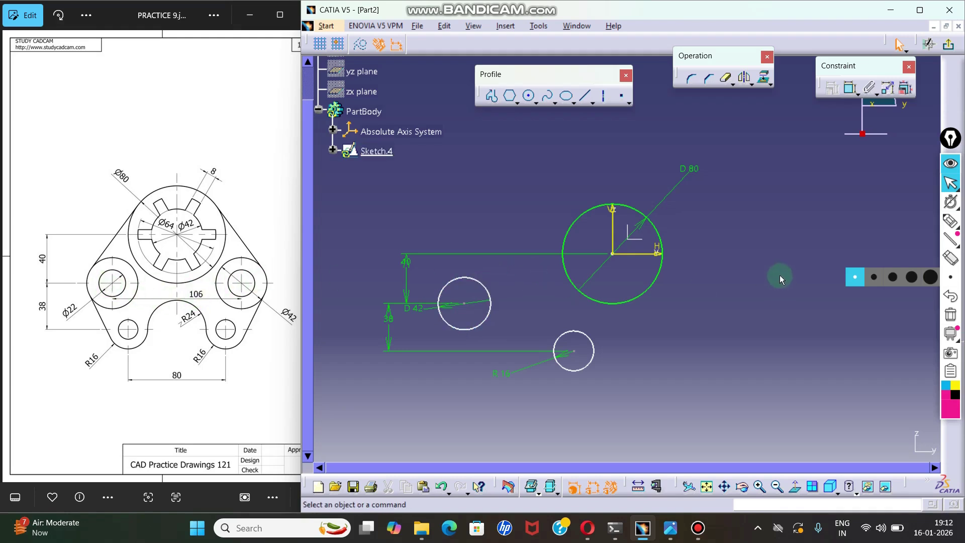
# - Add a horizontal distance of 53 mm between the vertical axis and the 42 mm circle's centre
pyautogui.moveTo(777, 274); pyautogui.dragTo(836, 311)
pyautogui.click(852, 87)
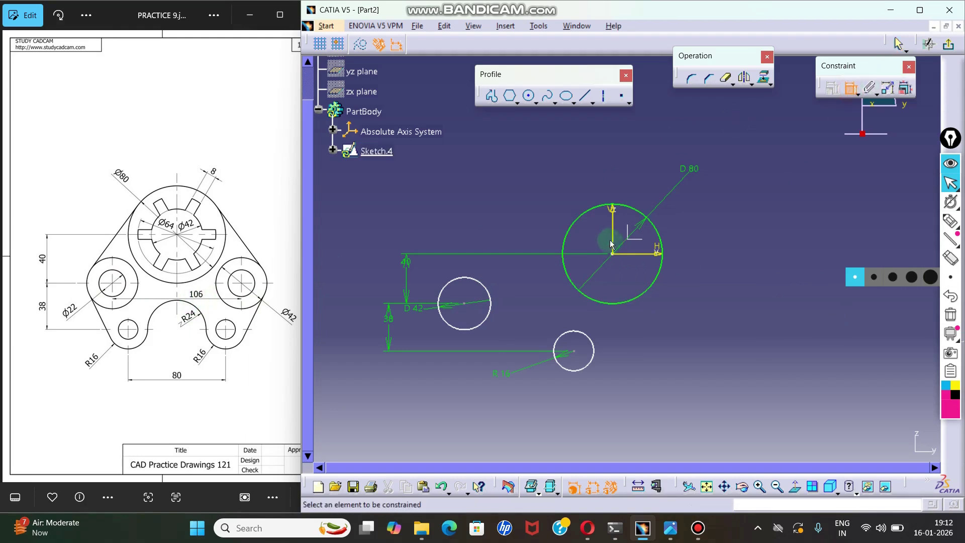
pyautogui.click(612, 230)
pyautogui.click(464, 303)
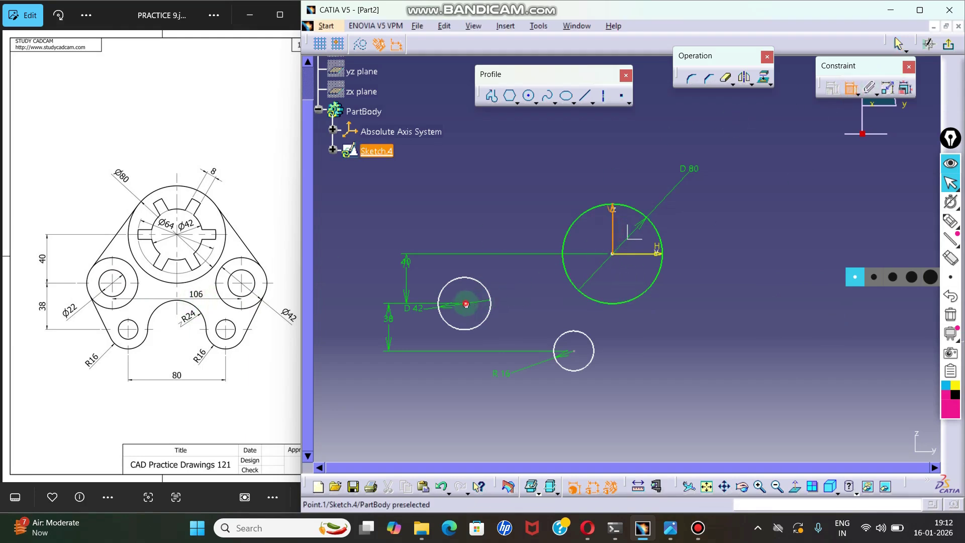
pyautogui.click(532, 159)
pyautogui.doubleClick(532, 159)
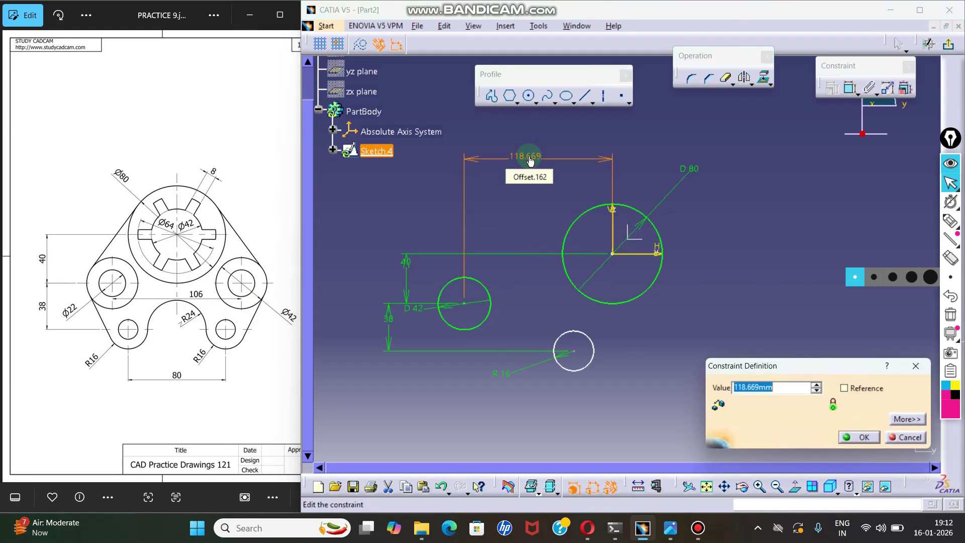
pyautogui.write('1')
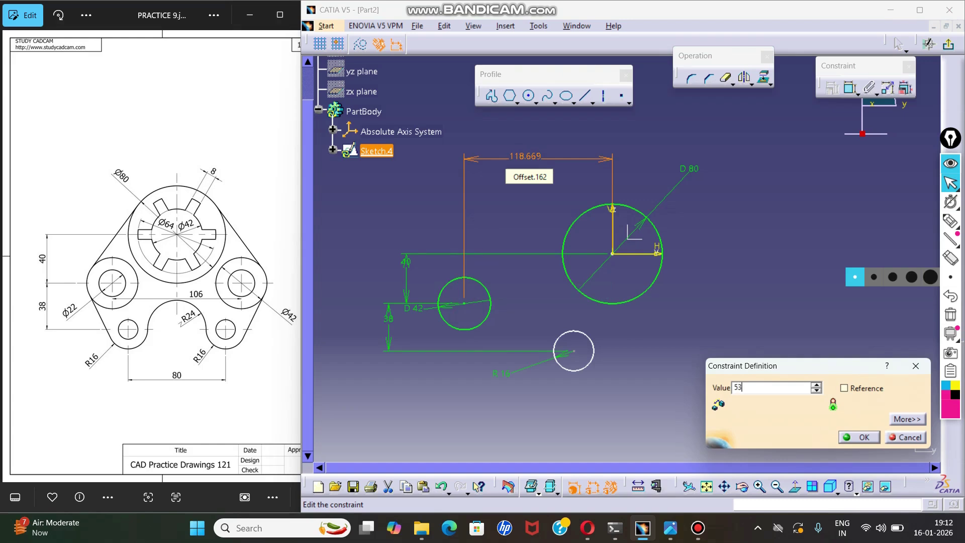
pyautogui.press('Return')
pyautogui.scroll(1, 593, 266)
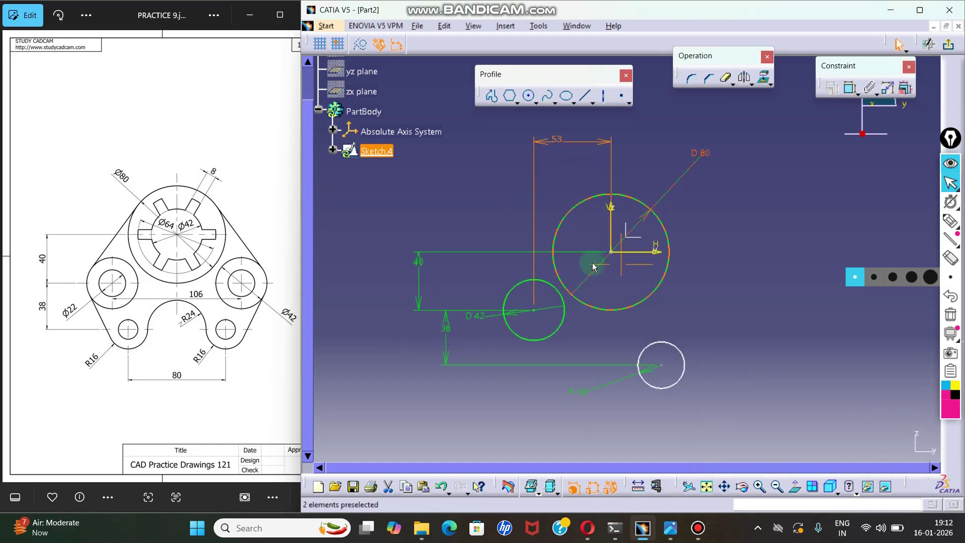
# - Reposition the 42 mm diameter label and move the R16 circle closer beneath the 42 mm circle
pyautogui.moveTo(499, 317); pyautogui.dragTo(480, 338)
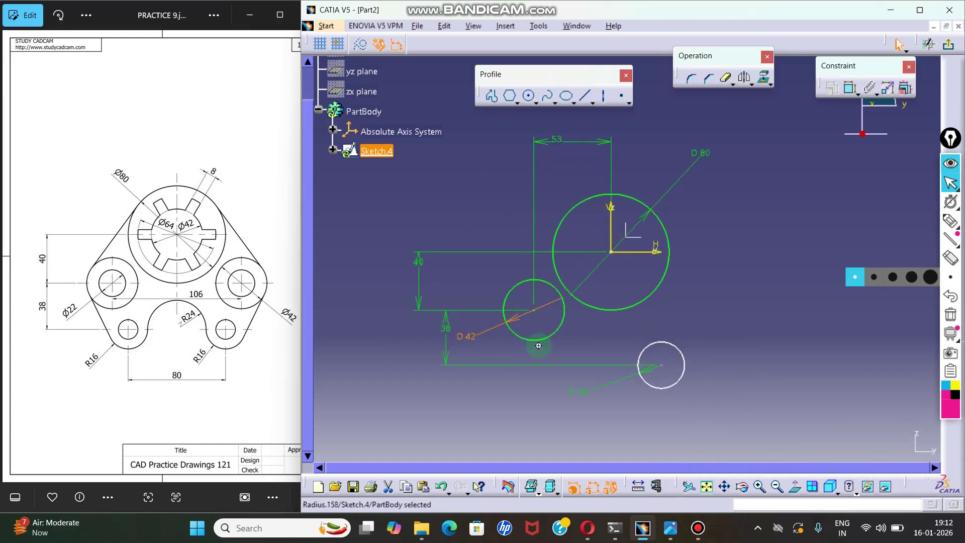
pyautogui.moveTo(538, 346); pyautogui.dragTo(523, 344, button='middle')
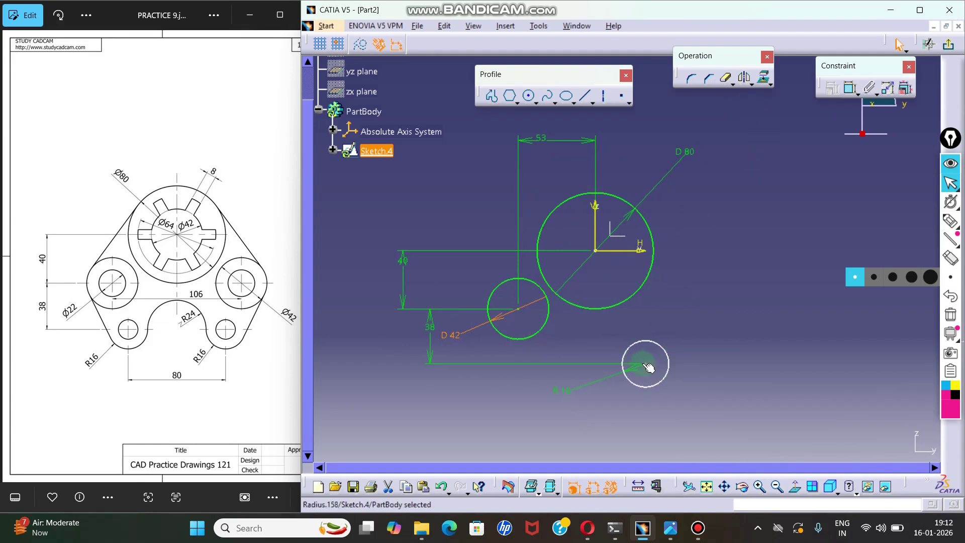
pyautogui.moveTo(646, 365); pyautogui.dragTo(565, 364)
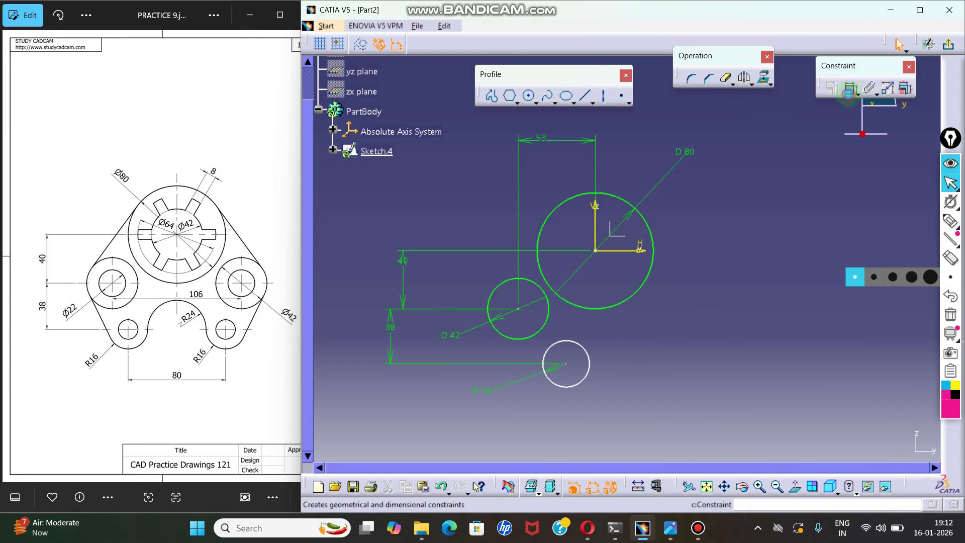
# - Add a horizontal distance of 40 mm between the vertical axis and the R16 circle's centre
pyautogui.click(849, 91)
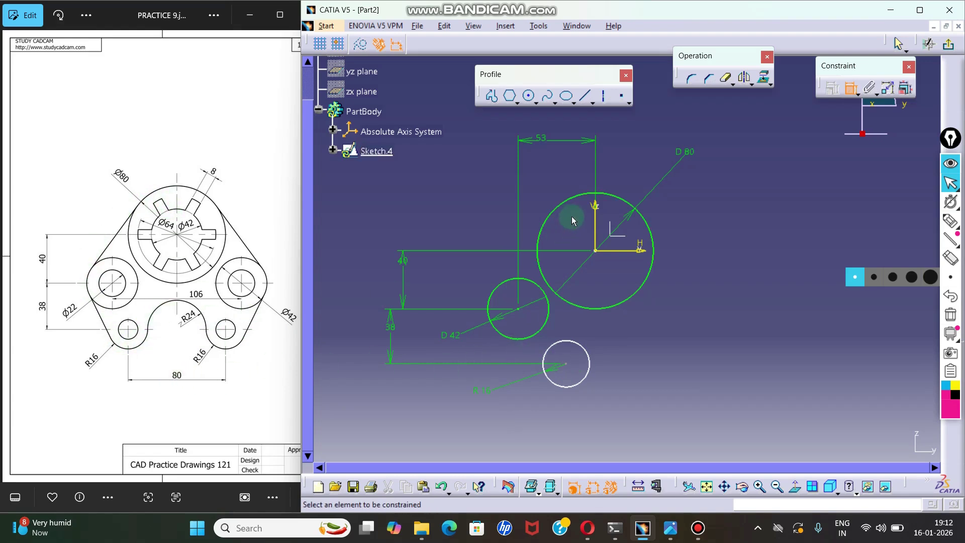
pyautogui.click(595, 225)
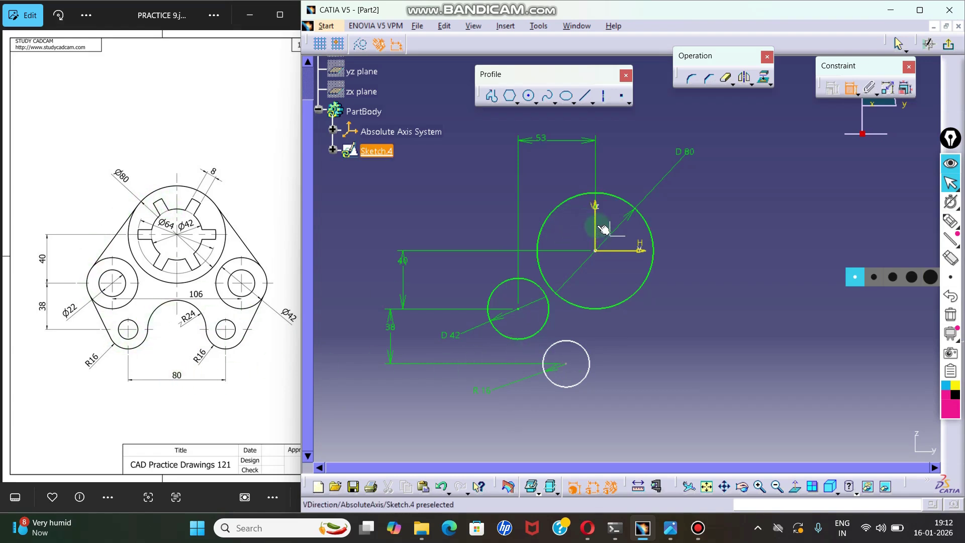
pyautogui.click(567, 364)
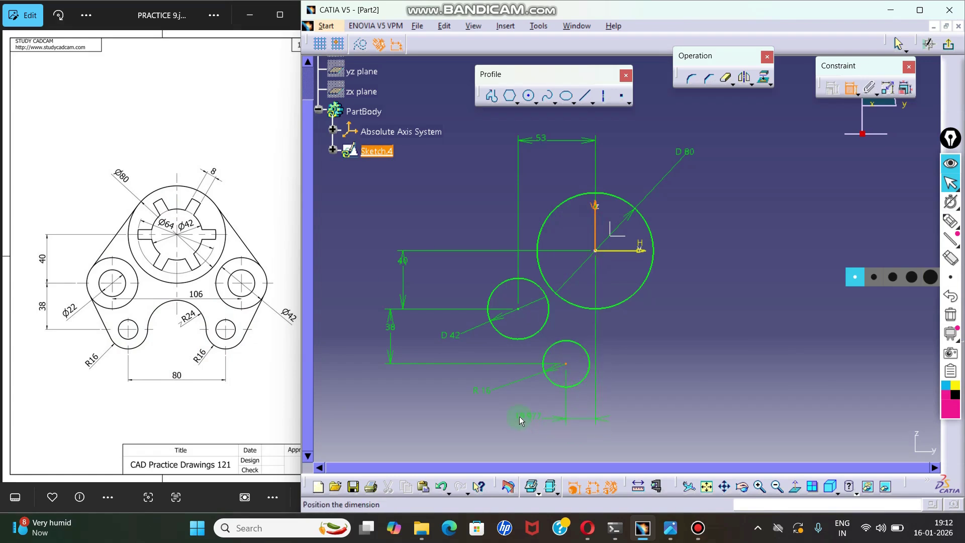
pyautogui.click(520, 419)
pyautogui.doubleClick(519, 416)
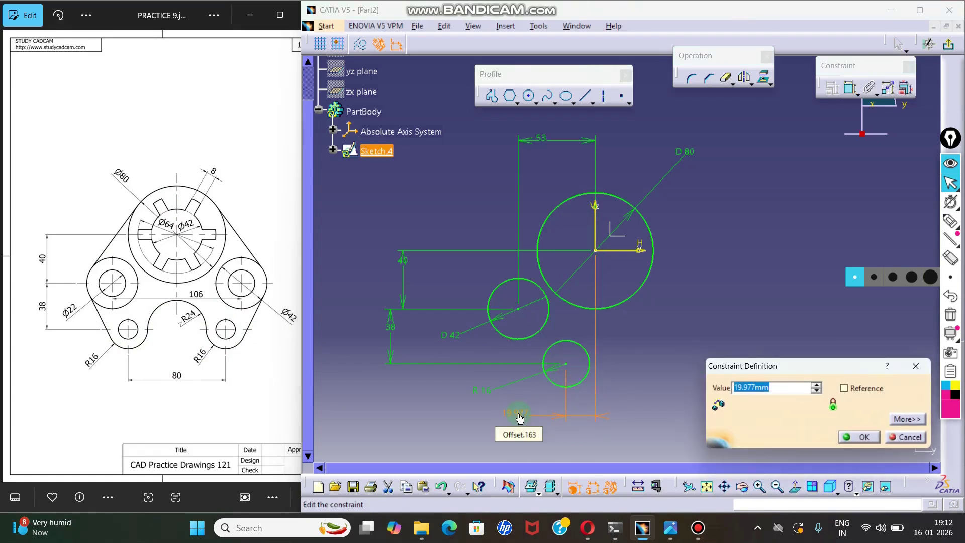
pyautogui.press('Return')
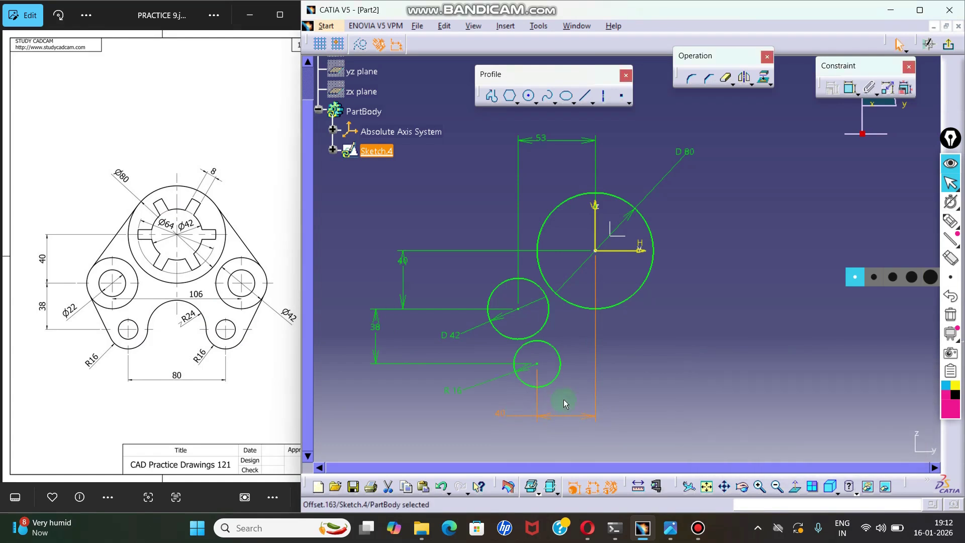
pyautogui.moveTo(563, 400); pyautogui.dragTo(607, 380, button='middle')
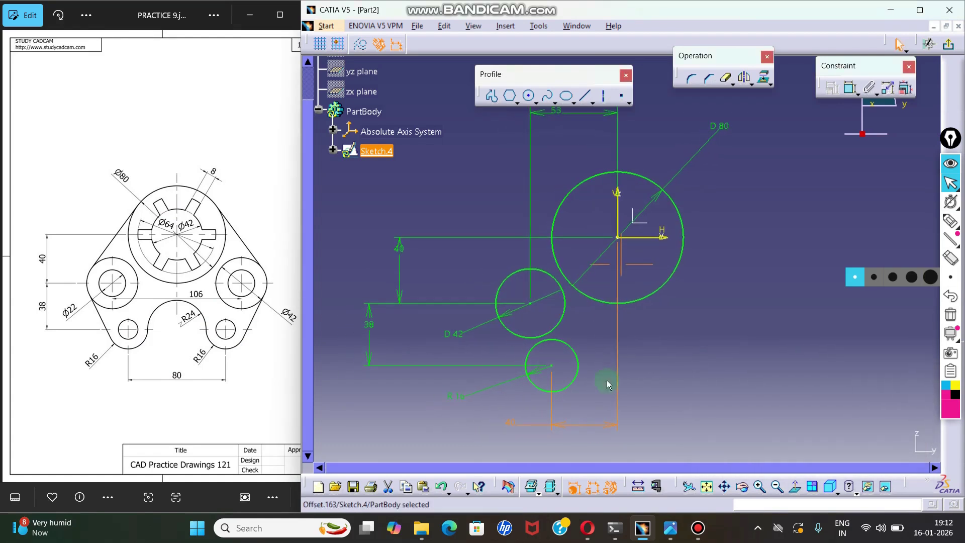
pyautogui.click(695, 342)
pyautogui.moveTo(701, 333)
pyautogui.mouseDown(button='middle')
pyautogui.moveTo(701, 351)
pyautogui.moveTo(678, 325)
pyautogui.mouseUp(button='middle')
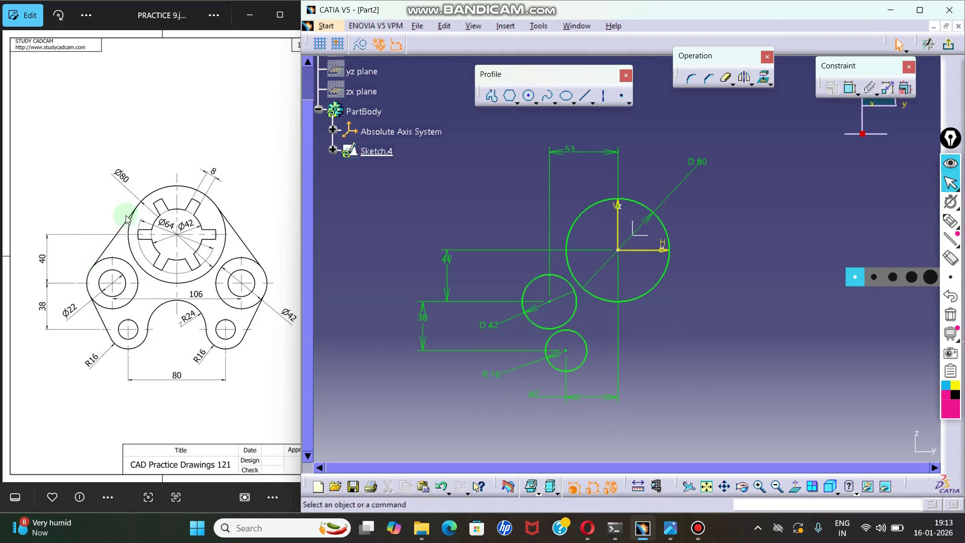
pyautogui.click(491, 96)
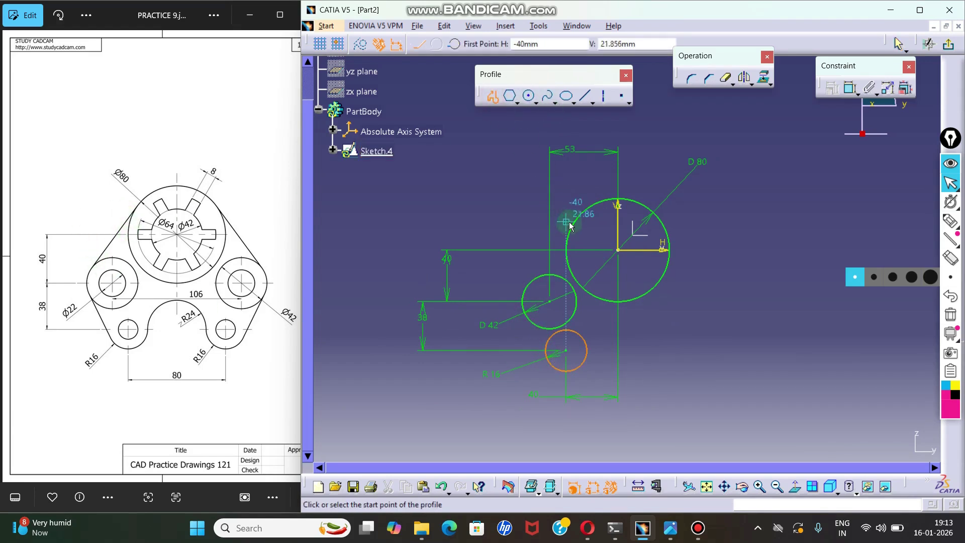
pyautogui.click(579, 215)
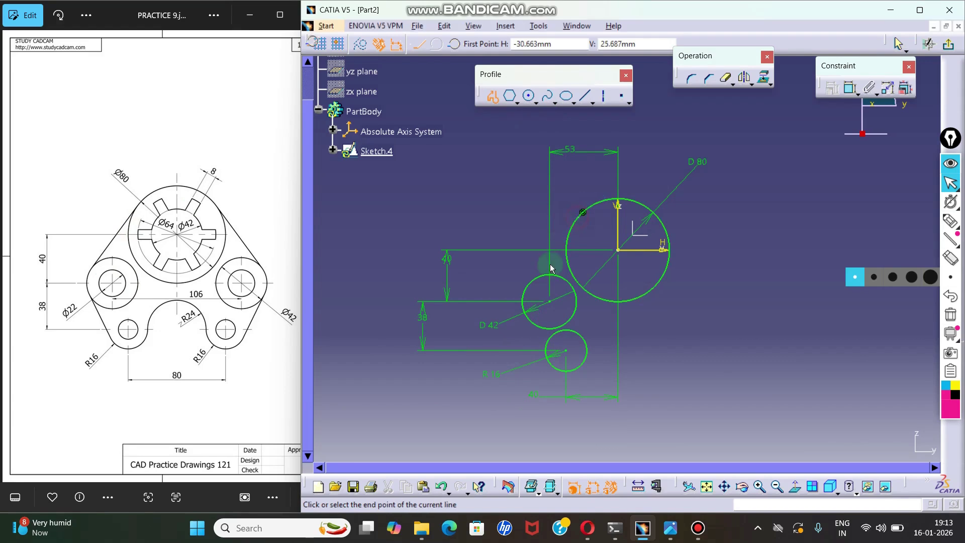
pyautogui.doubleClick(527, 287)
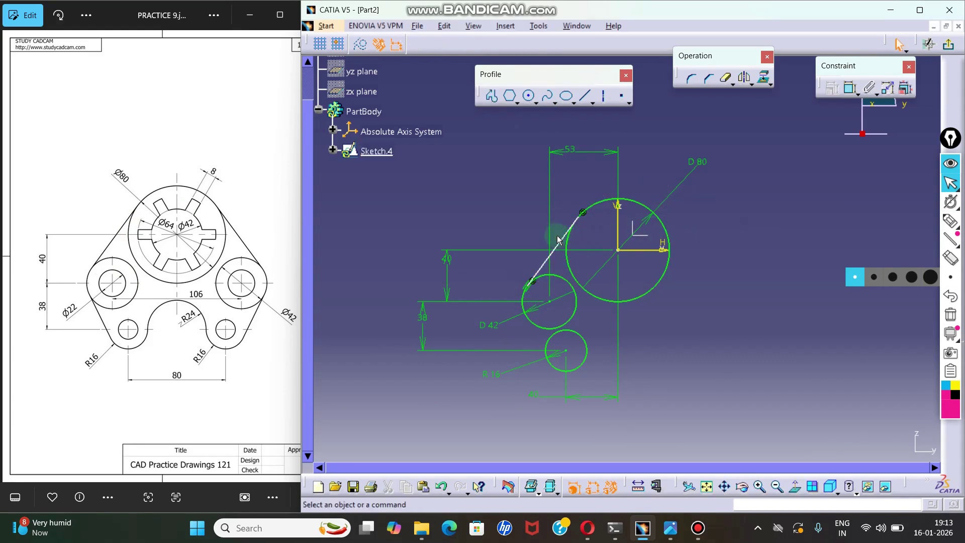
pyautogui.moveTo(556, 236); pyautogui.dragTo(567, 223)
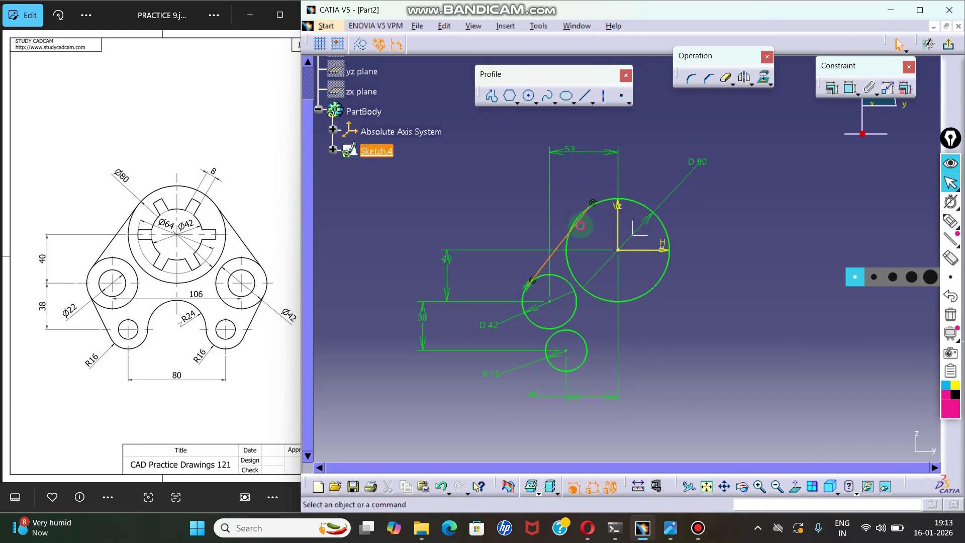
pyautogui.click(581, 225)
pyautogui.click(583, 222)
pyautogui.press('Delete')
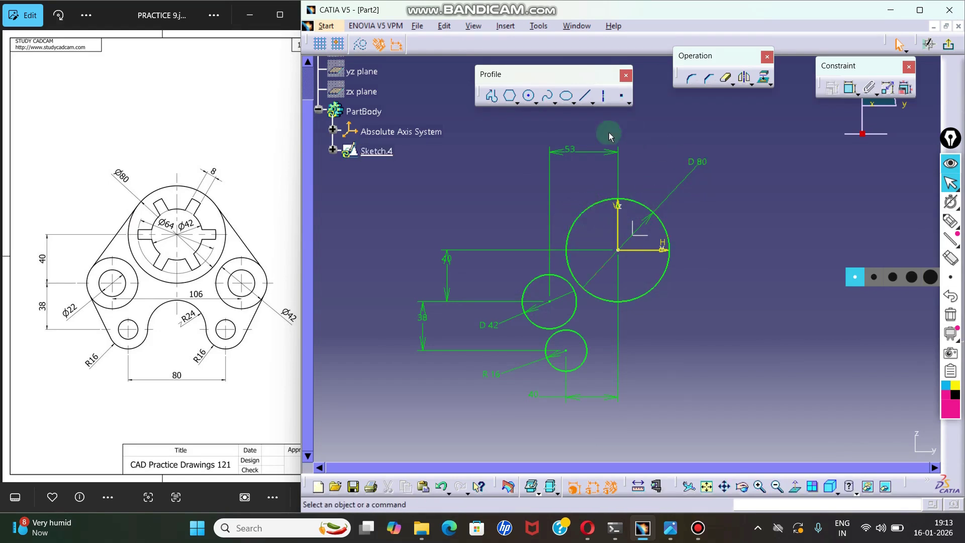
# - Create a bi-tangent line joining the outer left sides of the 80 mm circle and the 42 mm circle
pyautogui.click(593, 104)
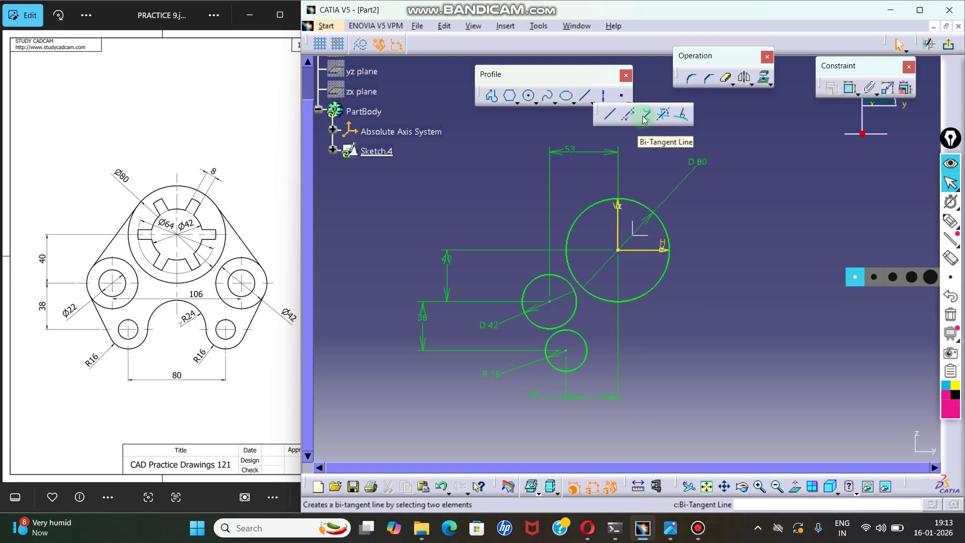
pyautogui.click(645, 119)
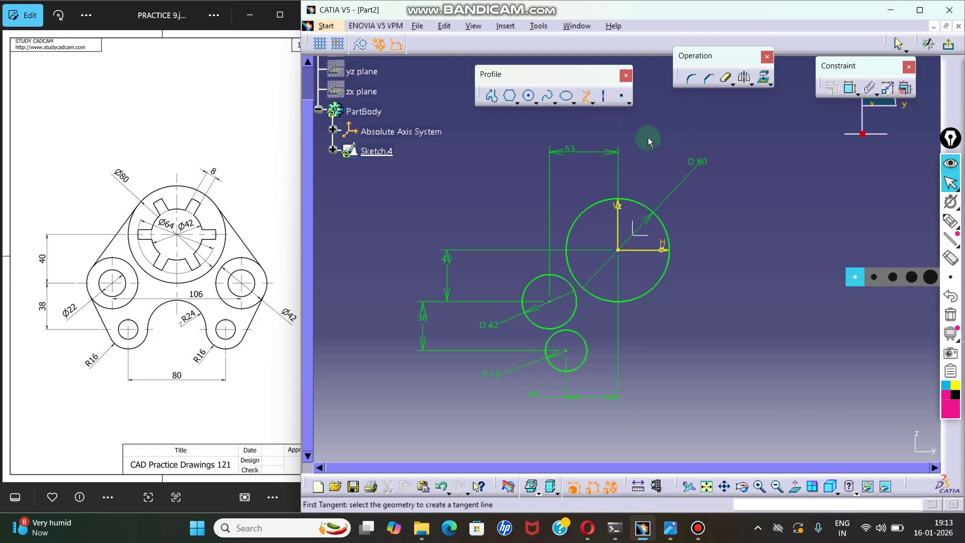
pyautogui.click(580, 219)
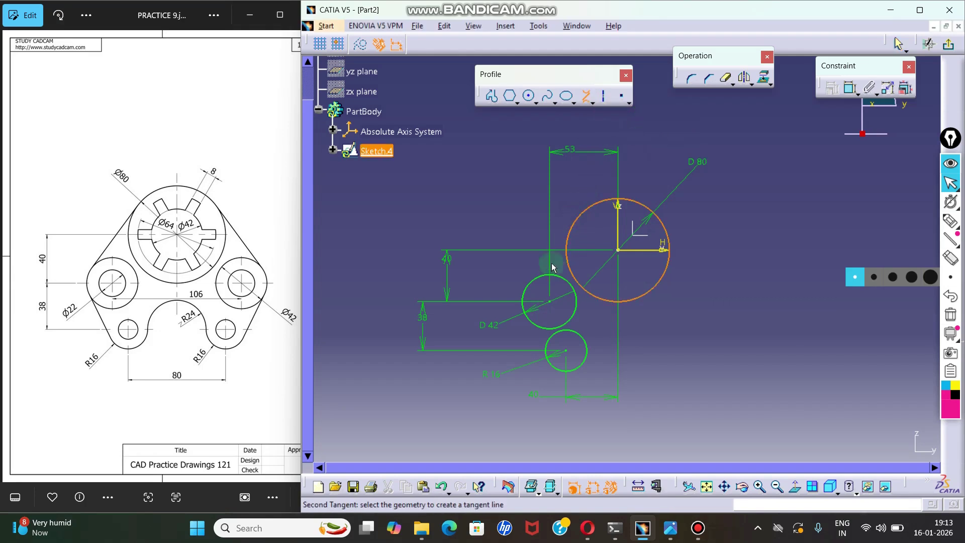
pyautogui.click(538, 276)
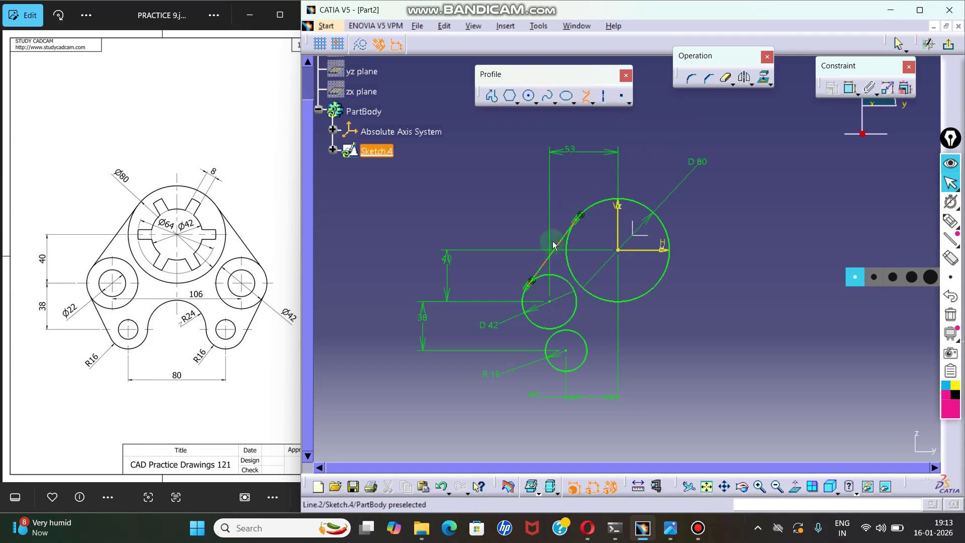
# - Create a second bi-tangent line joining the outer left sides of the 42 mm circle and the R16 circle
pyautogui.click(528, 324)
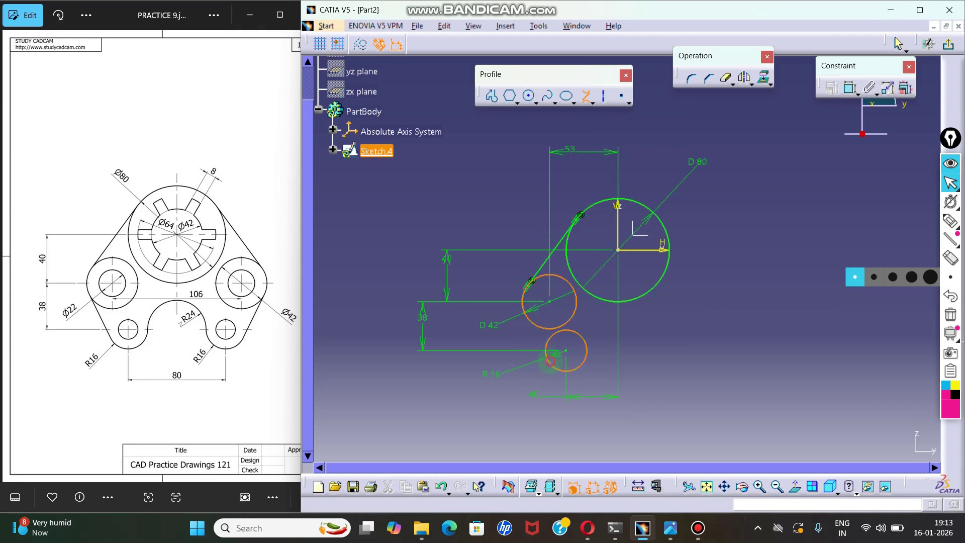
pyautogui.click(556, 363)
pyautogui.moveTo(671, 327)
pyautogui.mouseDown(button='middle')
pyautogui.moveTo(641, 324)
pyautogui.moveTo(661, 295)
pyautogui.moveTo(669, 325)
pyautogui.mouseUp(button='middle')
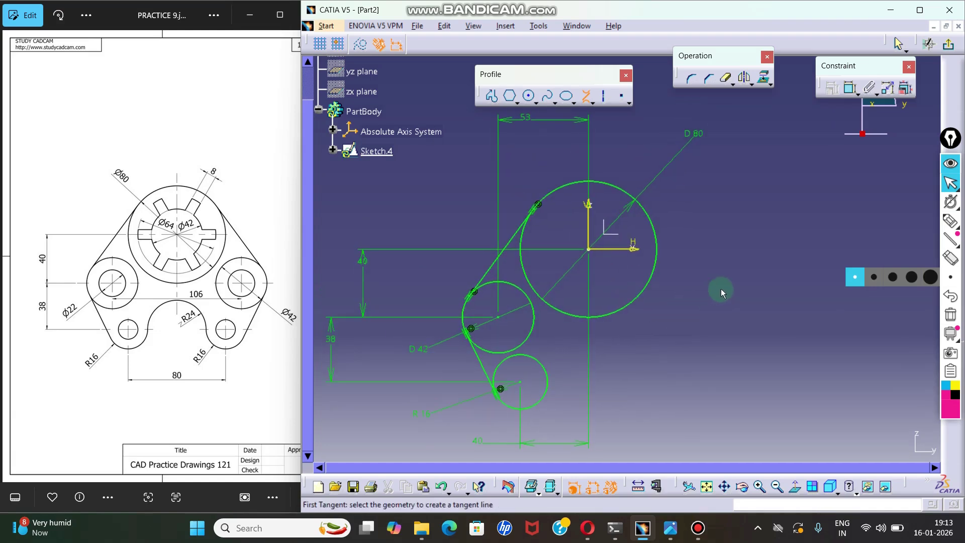
pyautogui.press('Escape')
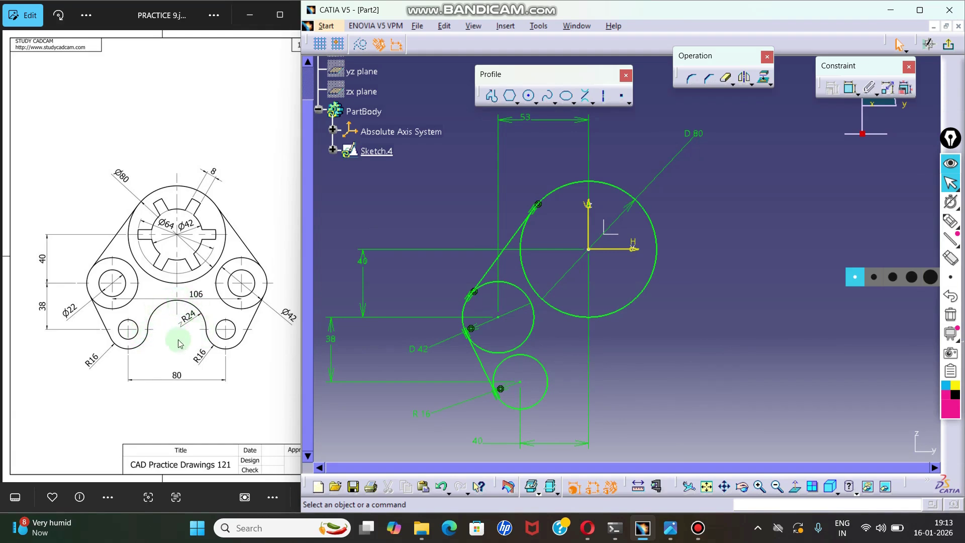
pyautogui.click(508, 241)
pyautogui.keyDown('ctrl'); pyautogui.click(511, 284); pyautogui.keyUp('ctrl')
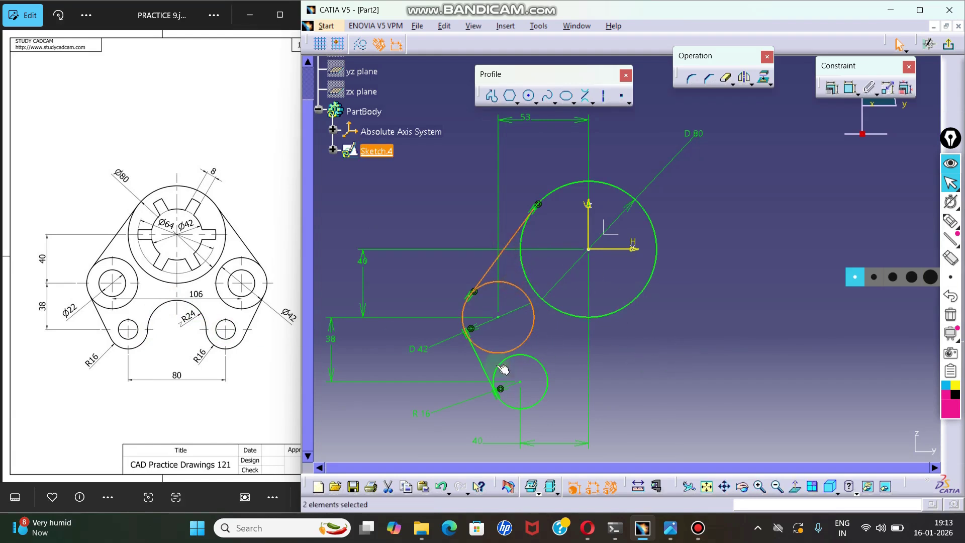
pyautogui.keyDown('ctrl'); pyautogui.click(477, 359); pyautogui.keyUp('ctrl')
pyautogui.keyDown('ctrl'); pyautogui.click(543, 364); pyautogui.keyUp('ctrl')
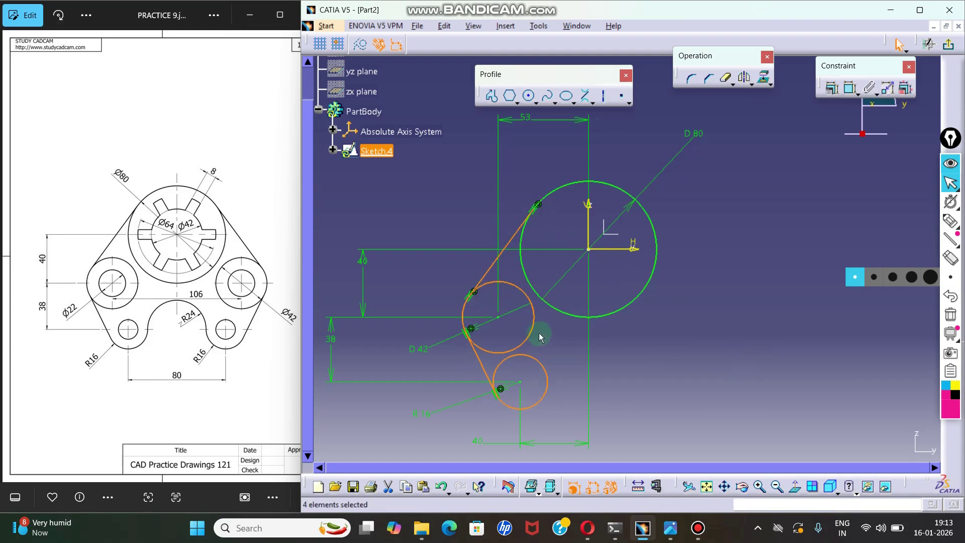
pyautogui.click(734, 315)
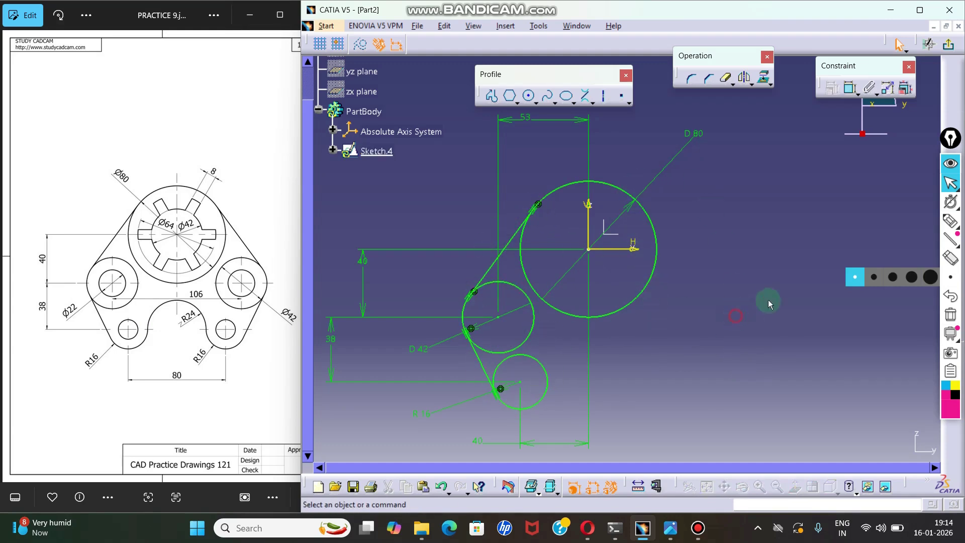
pyautogui.click(949, 221)
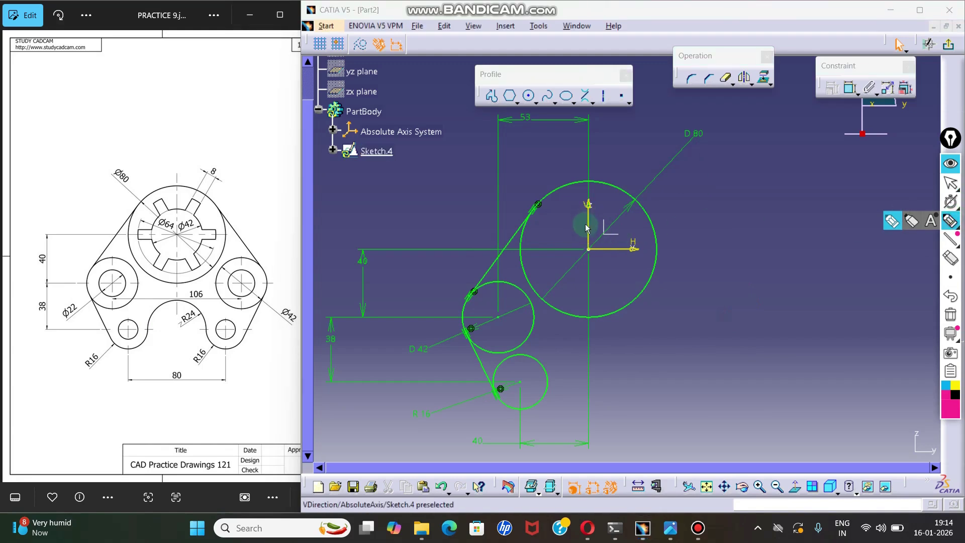
pyautogui.click(610, 345)
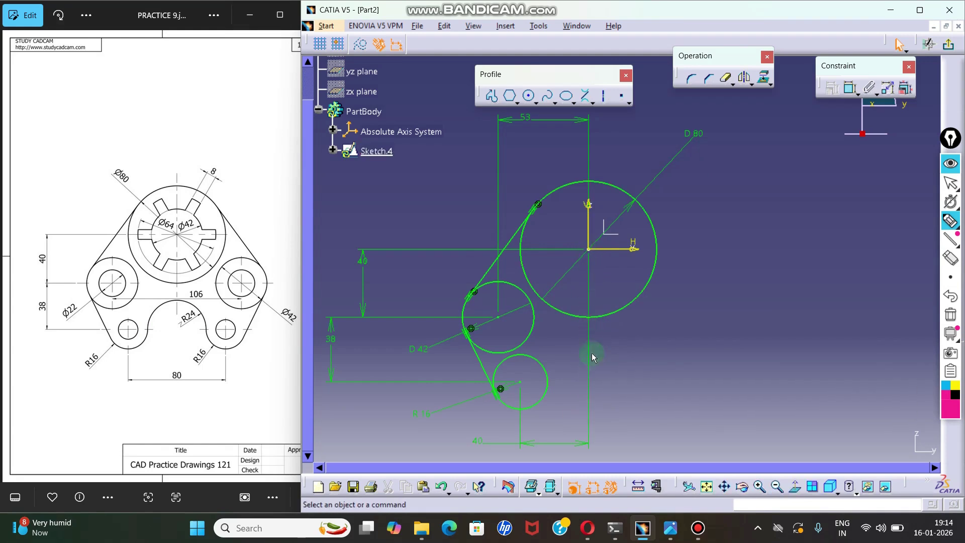
pyautogui.click(585, 236)
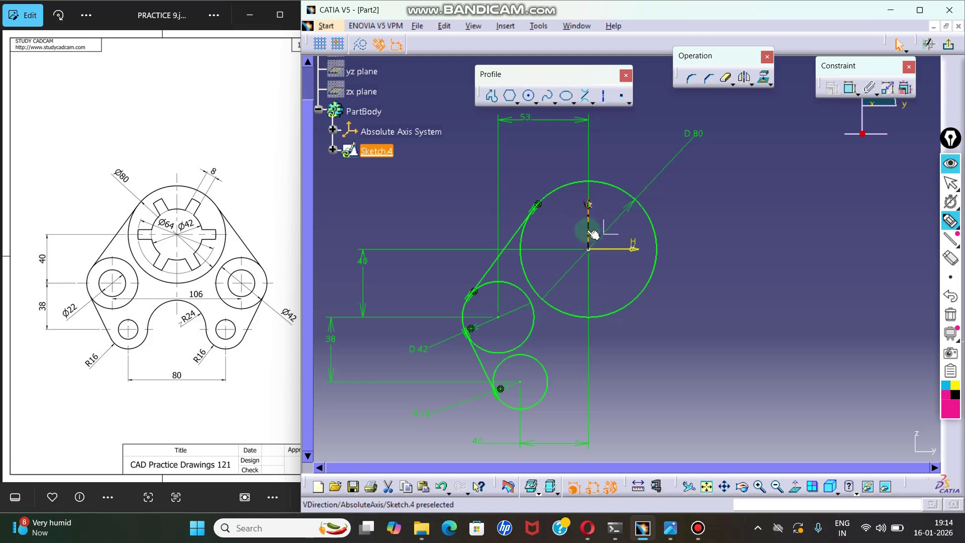
pyautogui.click(628, 346)
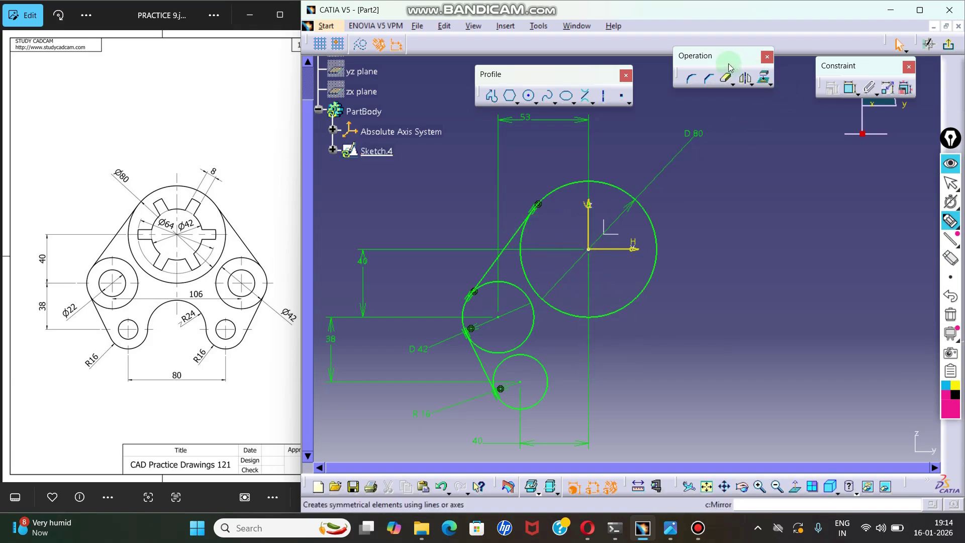
pyautogui.moveTo(729, 66)
pyautogui.mouseDown()
pyautogui.moveTo(589, 47)
pyautogui.moveTo(736, 81)
pyautogui.mouseUp()
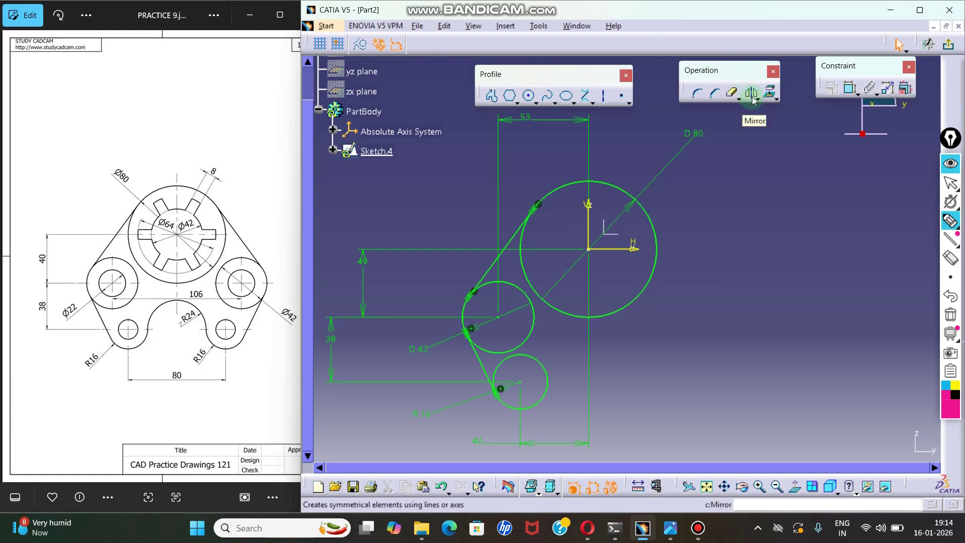
# - Mirror the two tangent lines, the 42 mm circle and the R16 circle about the vertical sketch axis
pyautogui.click(518, 244)
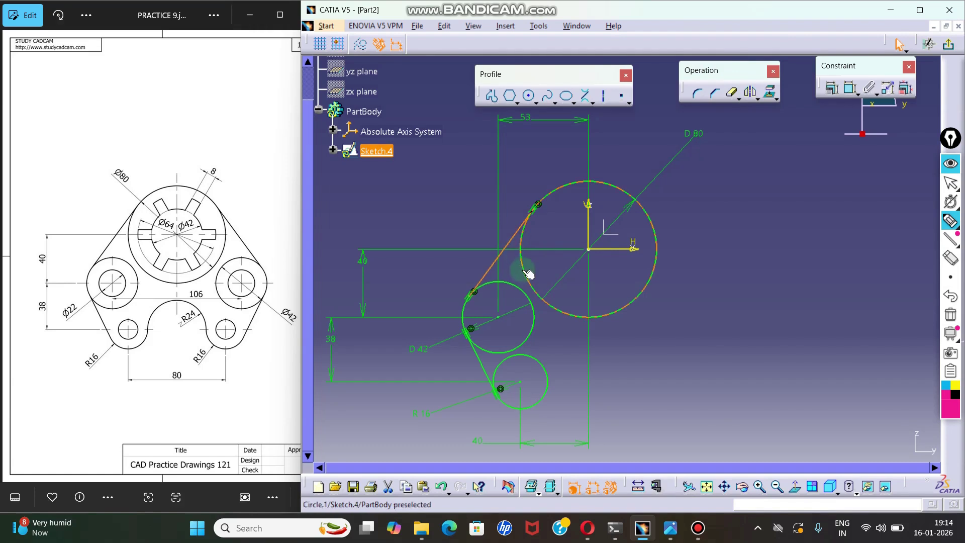
pyautogui.keyDown('ctrl'); pyautogui.click(519, 352); pyautogui.keyUp('ctrl')
pyautogui.keyDown('ctrl'); pyautogui.click(481, 358); pyautogui.keyUp('ctrl')
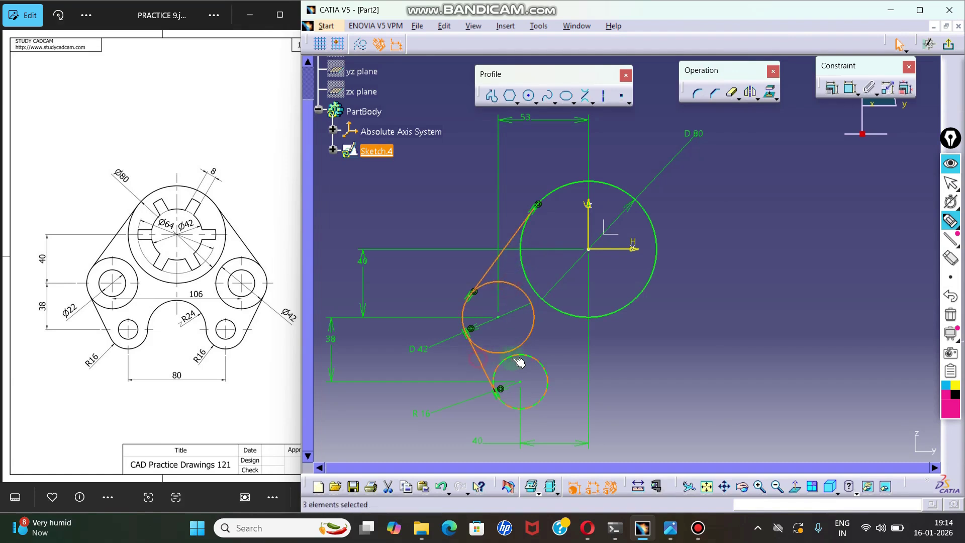
pyautogui.keyDown('ctrl'); pyautogui.click(536, 360); pyautogui.keyUp('ctrl')
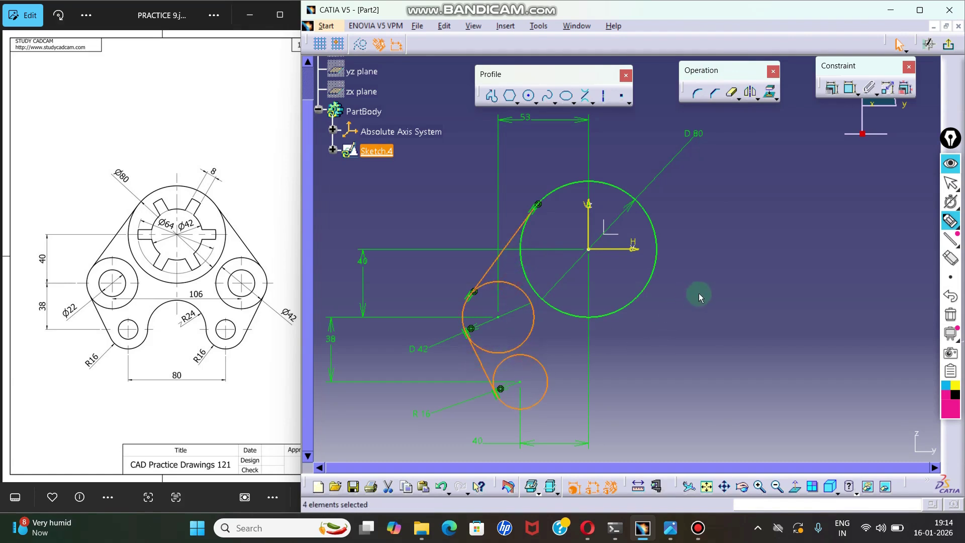
pyautogui.click(750, 93)
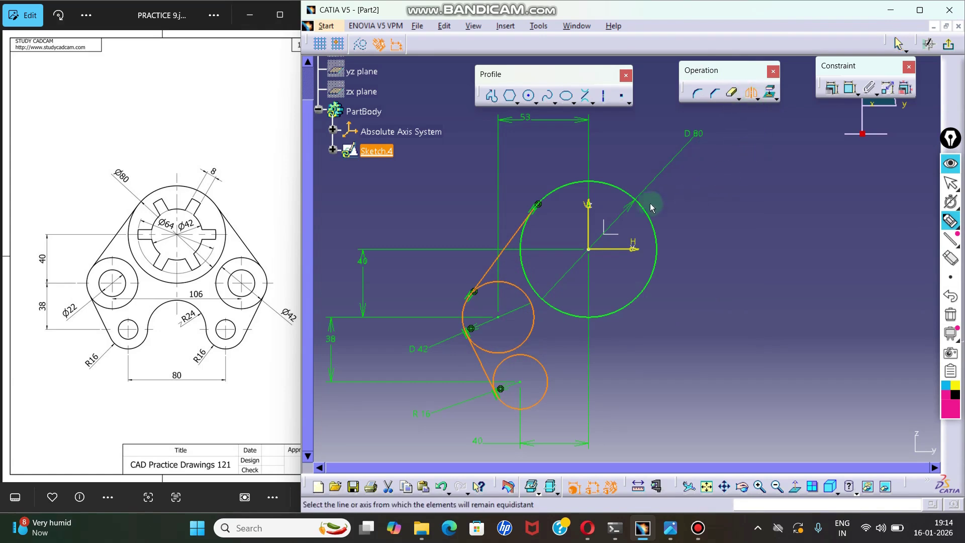
pyautogui.click(587, 217)
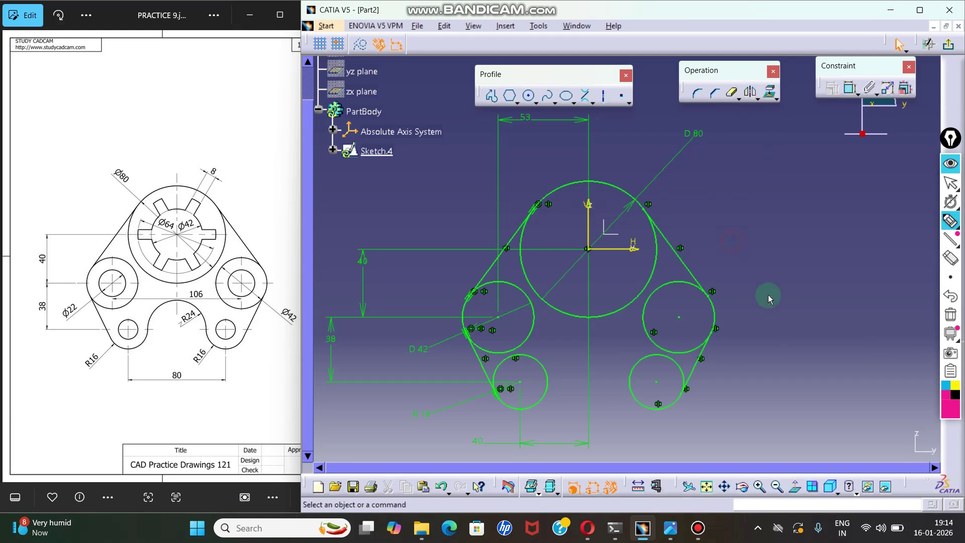
# - Draw a three-point arc with its limits on the inner sides of the two R16 circles, bulging upward between them
pyautogui.moveTo(767, 296); pyautogui.dragTo(766, 278, button='middle')
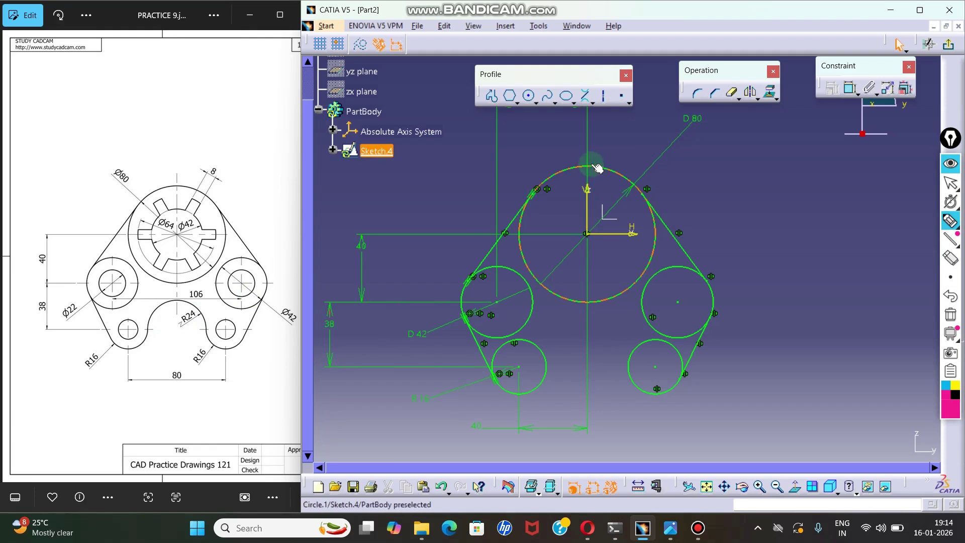
pyautogui.click(537, 103)
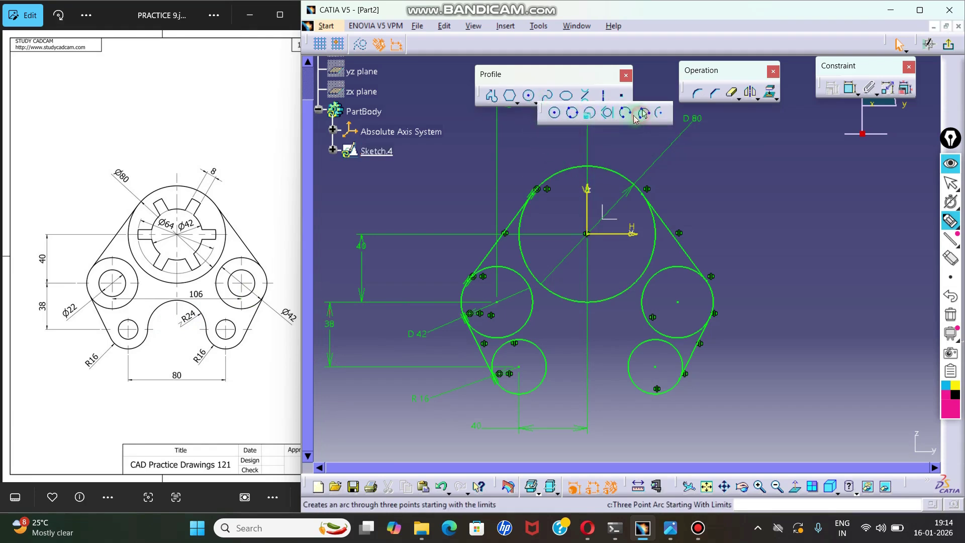
pyautogui.click(643, 113)
pyautogui.click(551, 366)
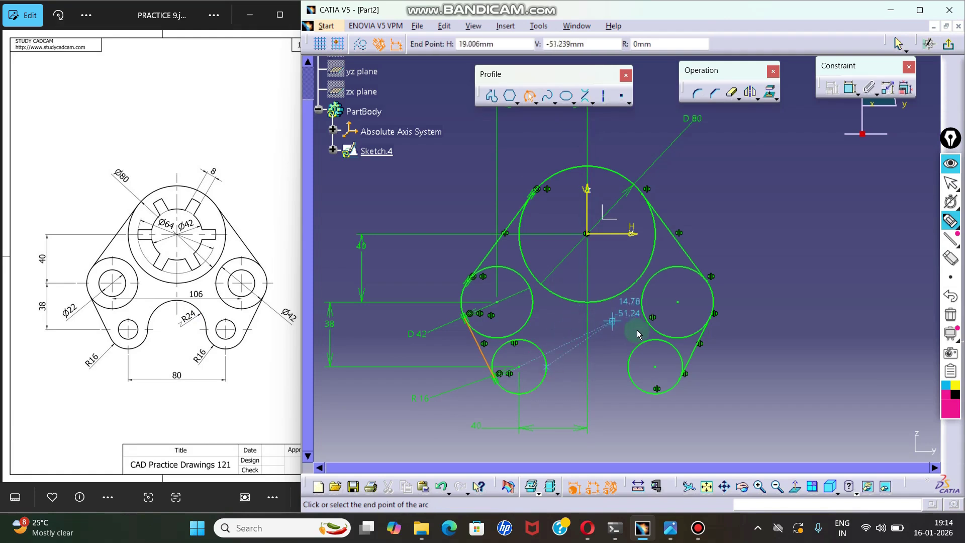
pyautogui.click(628, 365)
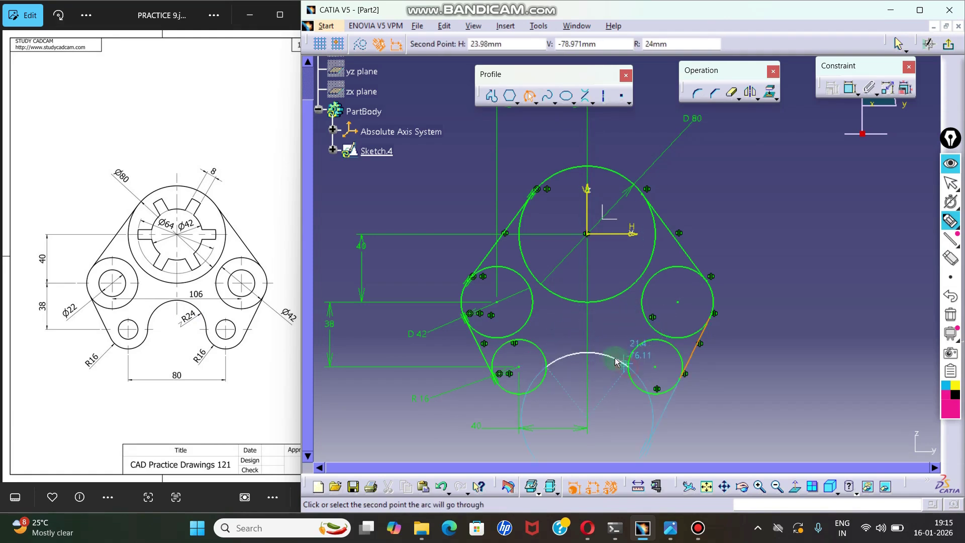
pyautogui.click(602, 333)
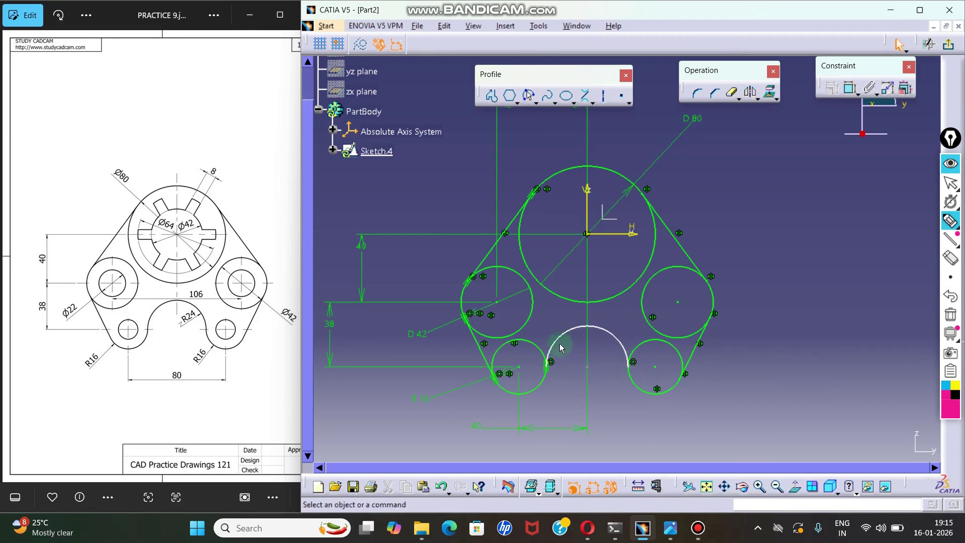
# - Apply tangency constraints between the new arc and both R16 circles
pyautogui.keyDown('ctrl'); pyautogui.click(545, 353); pyautogui.keyUp('ctrl')
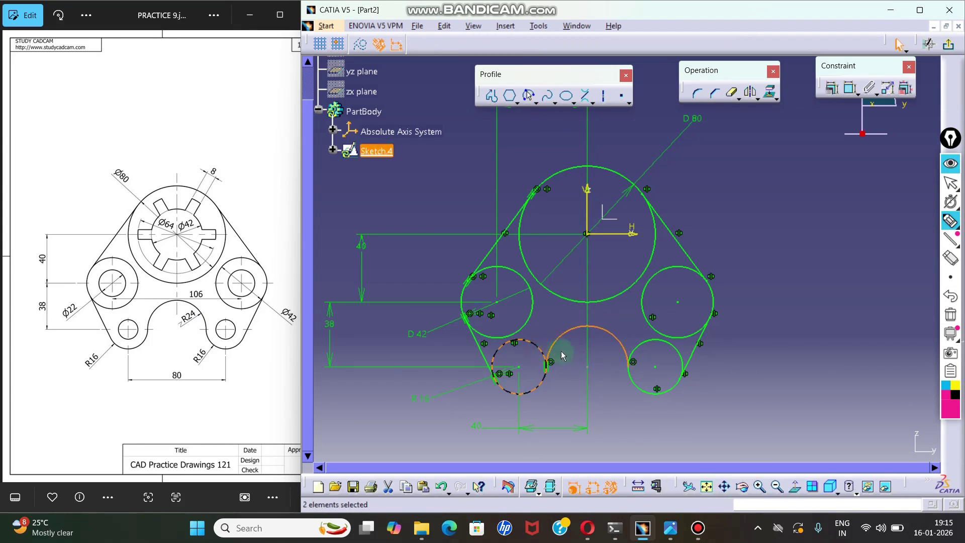
pyautogui.click(610, 364)
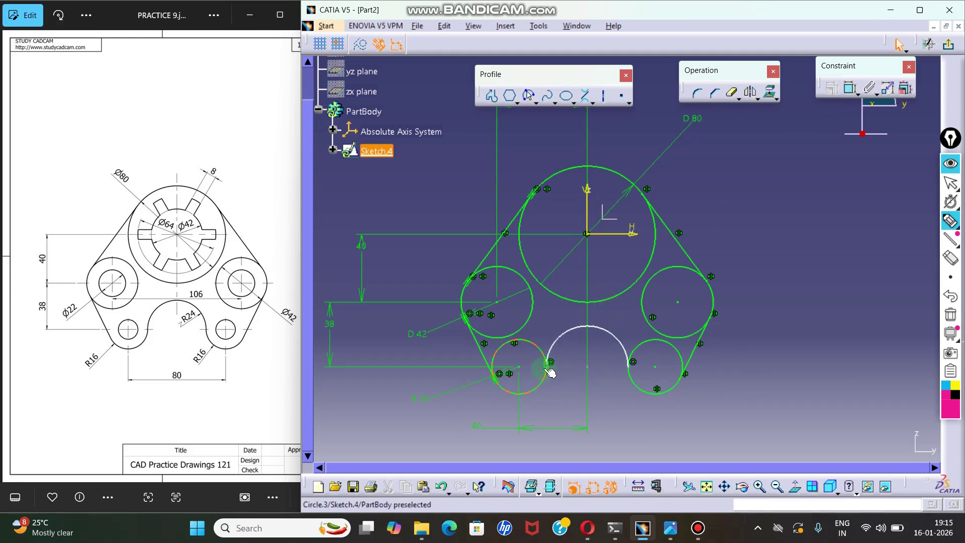
pyautogui.click(622, 346)
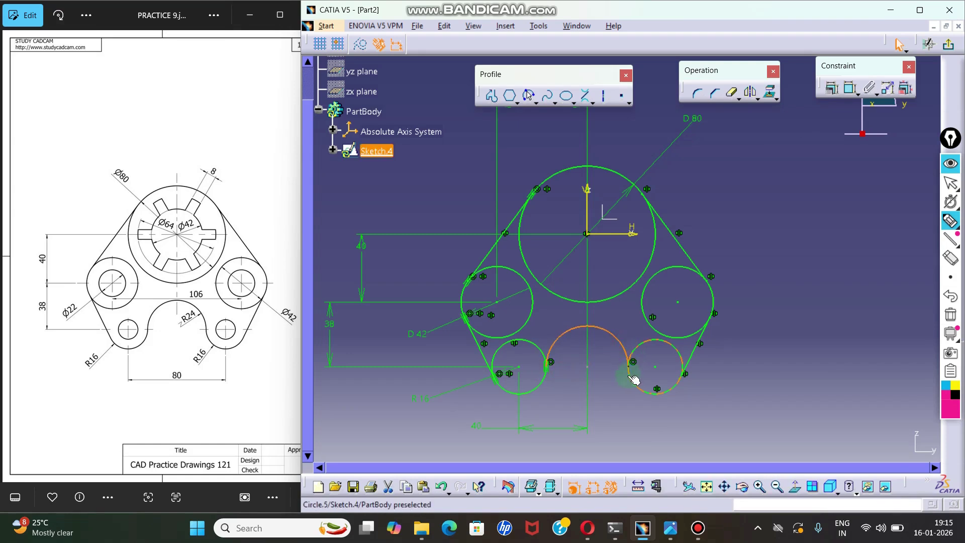
pyautogui.keyDown('ctrl'); pyautogui.click(630, 376); pyautogui.keyUp('ctrl')
pyautogui.click(830, 95)
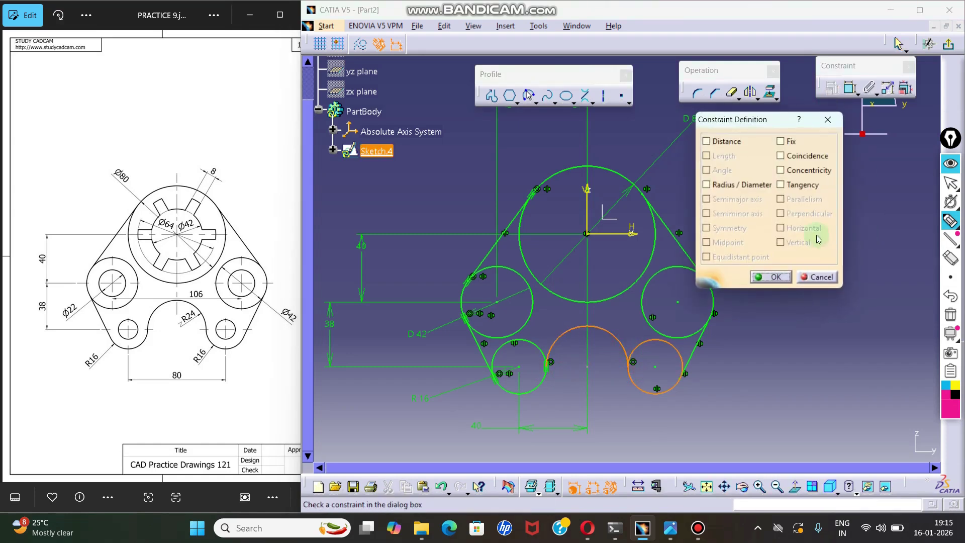
pyautogui.click(780, 184)
pyautogui.click(777, 276)
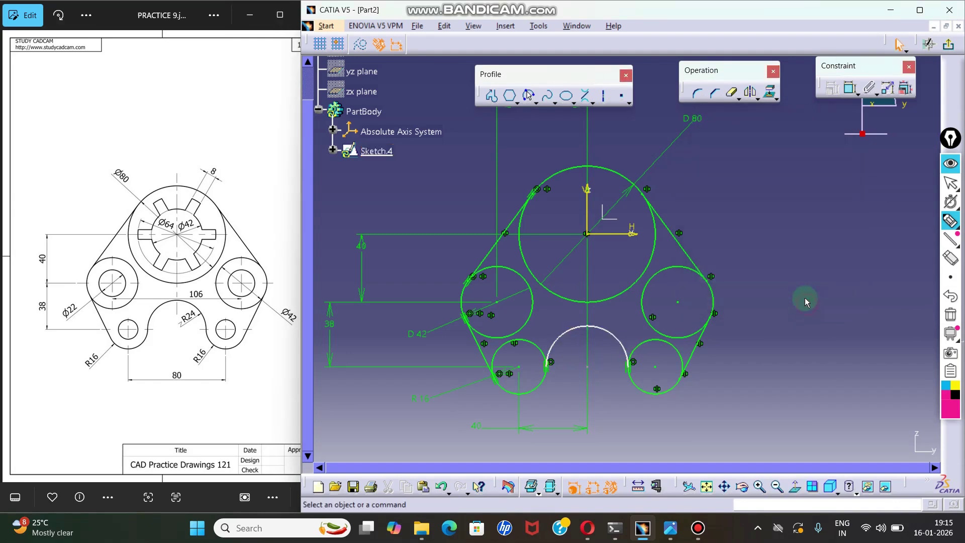
# - Add an R24 radius dimension to the arc between the R16 circles and move its label just above the arc
pyautogui.click(849, 88)
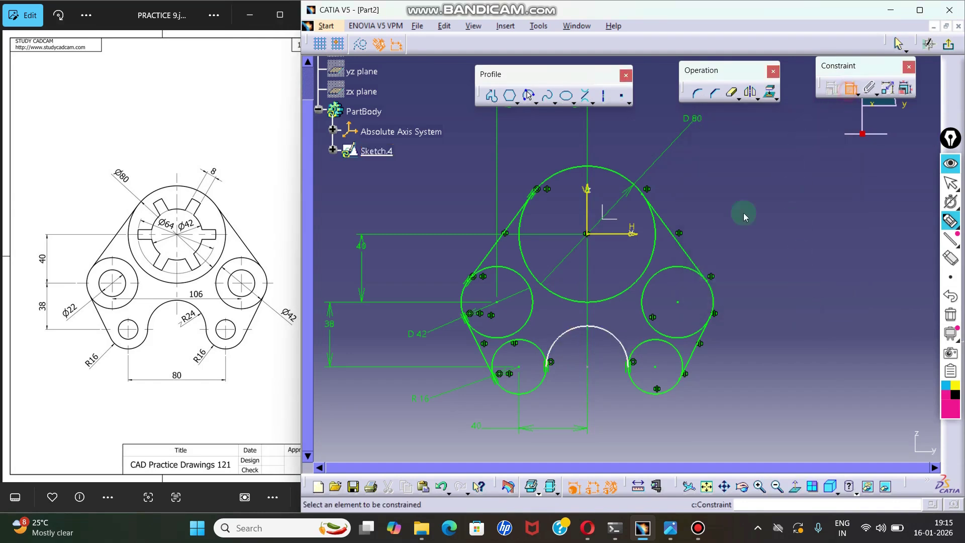
pyautogui.click(610, 334)
pyautogui.click(600, 341)
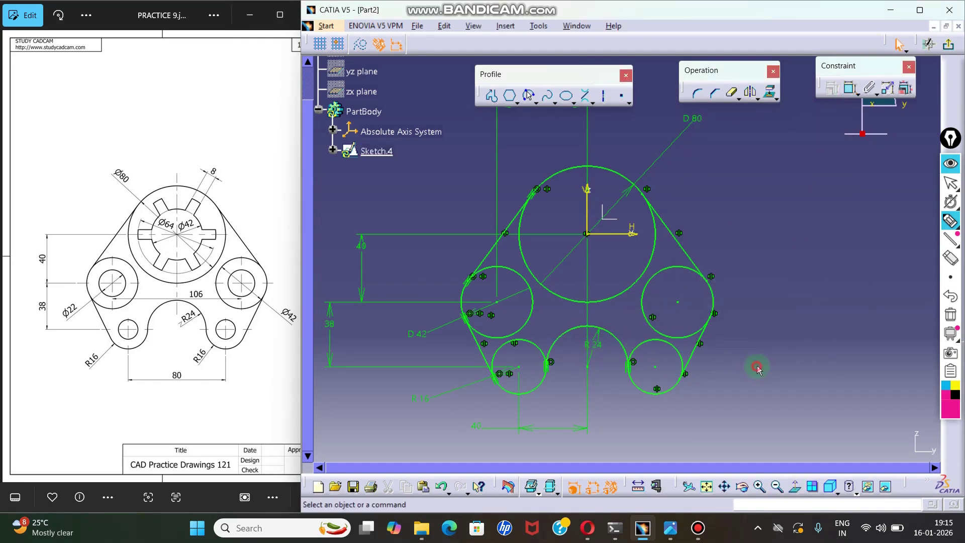
pyautogui.click(600, 339)
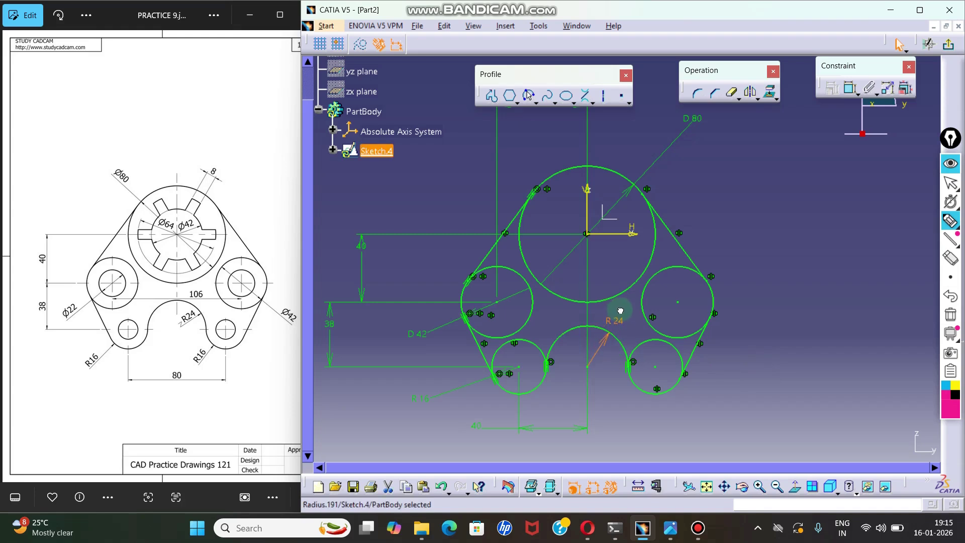
pyautogui.click(810, 337)
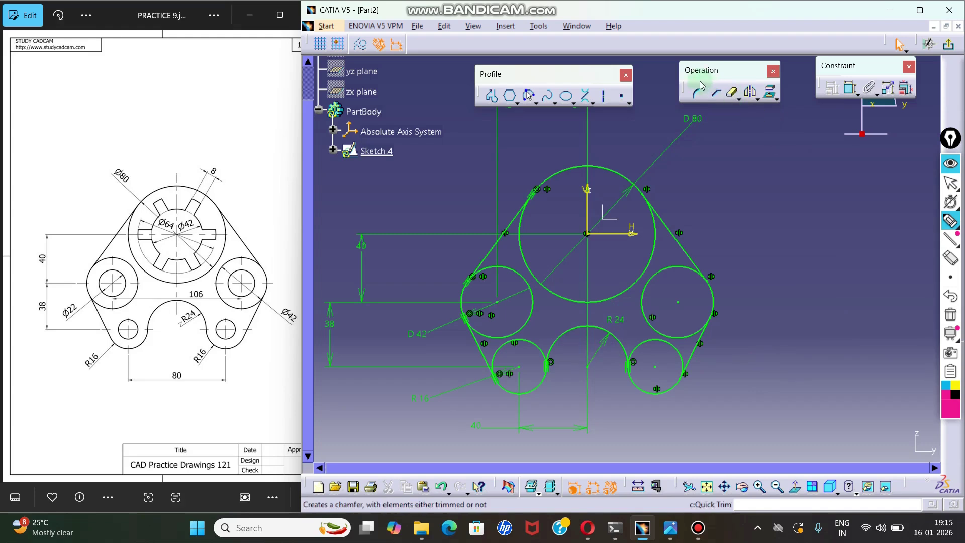
# - Quick-trim the upper, inner portions of both R16 circles so only their outer lower arcs remain in the profile
pyautogui.click(733, 100)
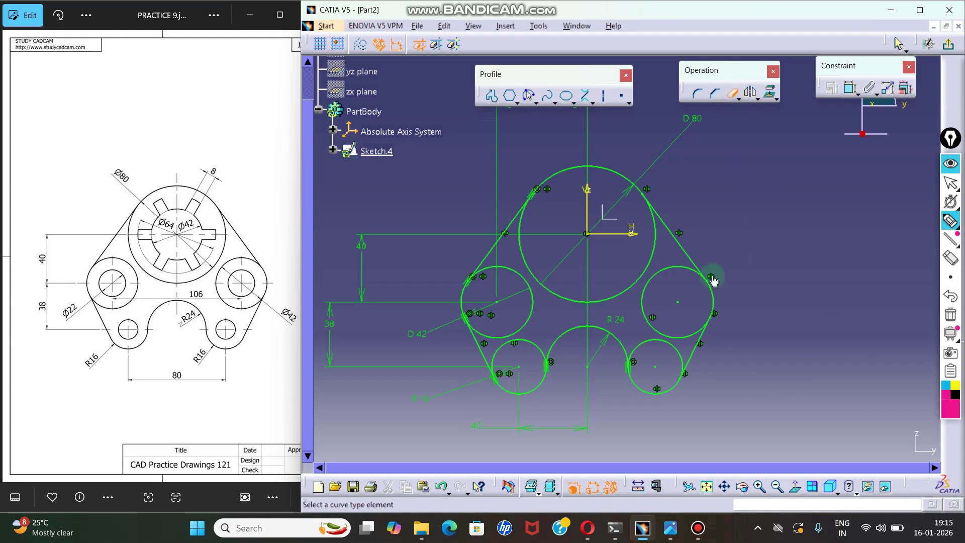
pyautogui.click(540, 346)
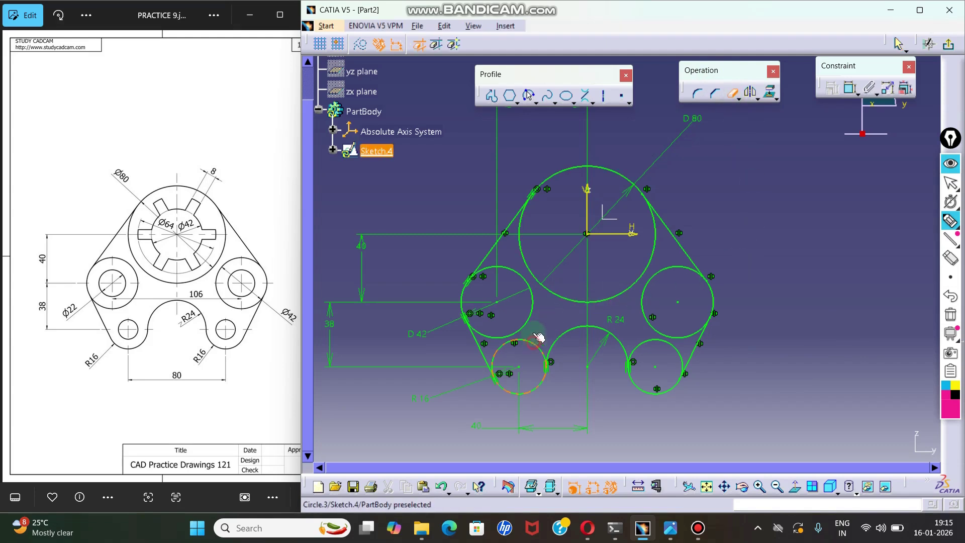
pyautogui.click(659, 344)
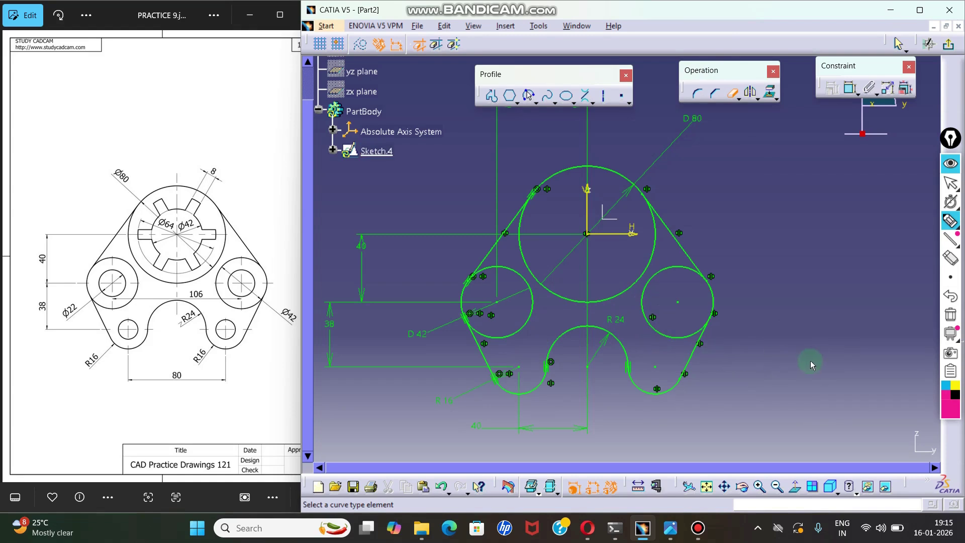
pyautogui.press('Escape')
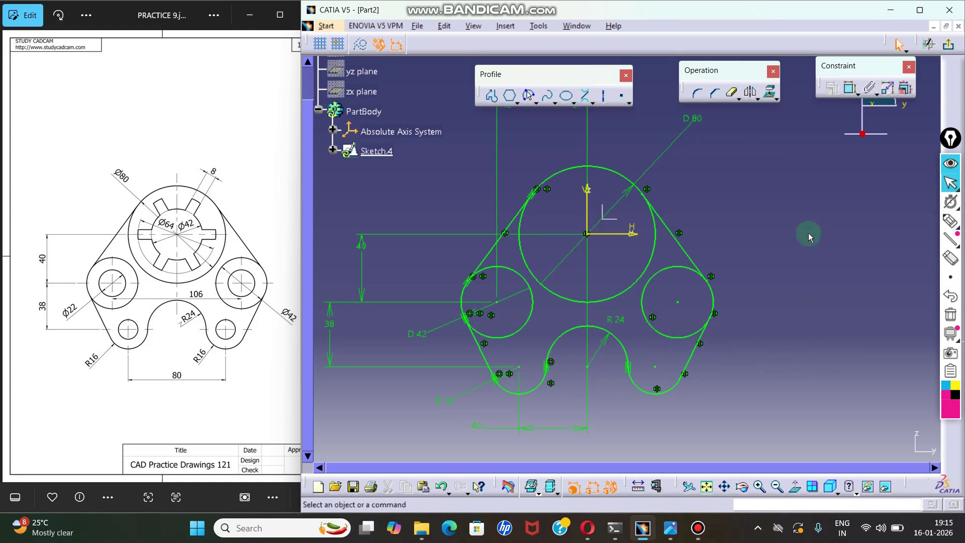
# - Draw one concentric hole circle inside each of the two 42 mm circles, with radii of about 13 mm and 12 mm
pyautogui.moveTo(789, 275); pyautogui.dragTo(795, 284, button='middle')
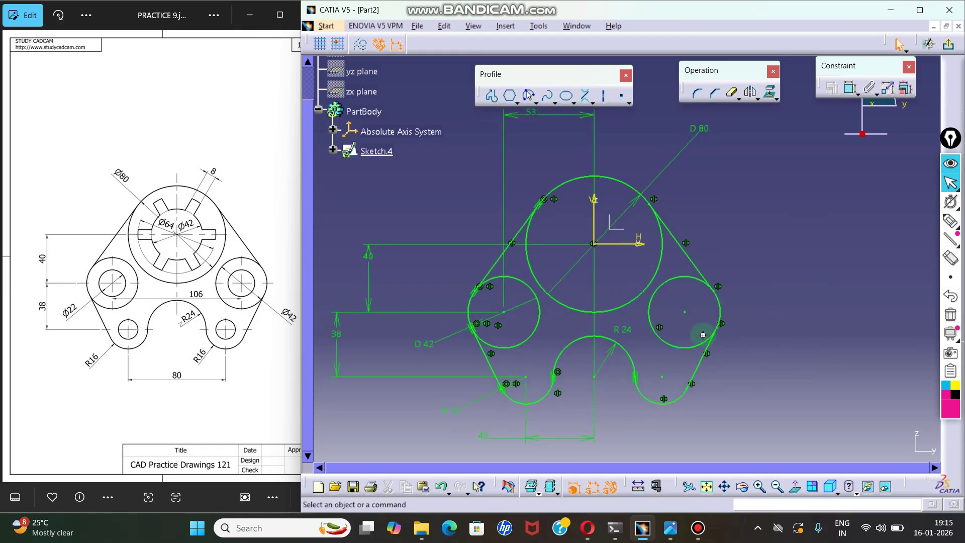
pyautogui.moveTo(702, 334); pyautogui.dragTo(697, 333, button='middle')
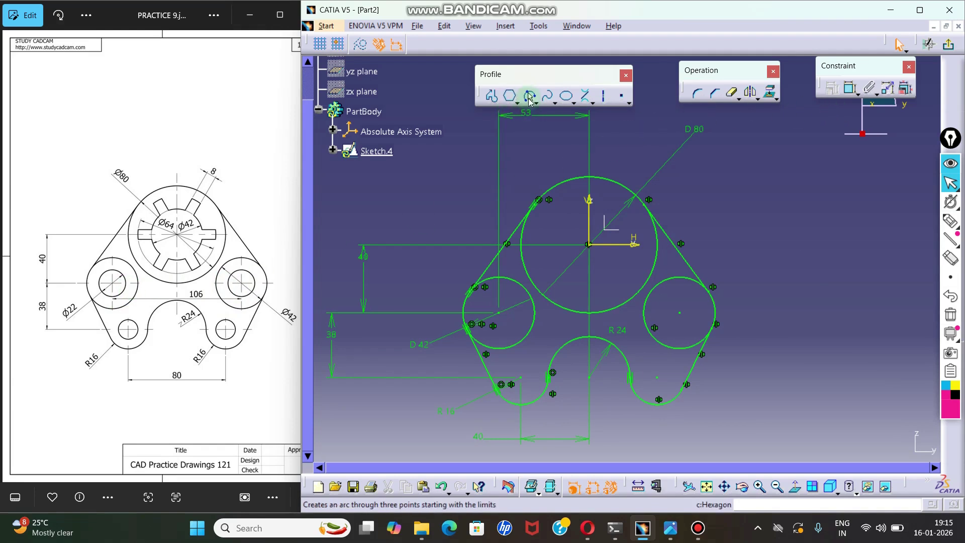
pyautogui.click(536, 103)
pyautogui.click(555, 118)
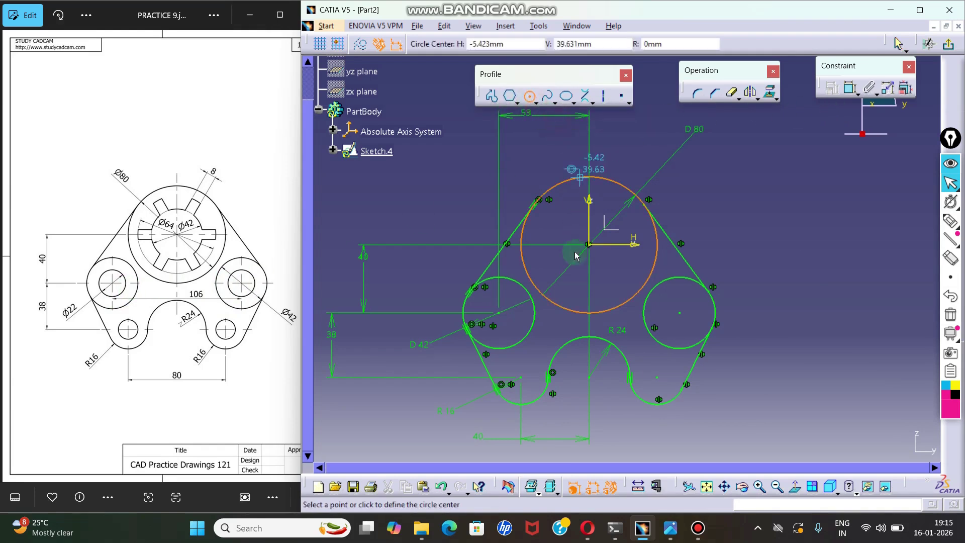
pyautogui.click(502, 314)
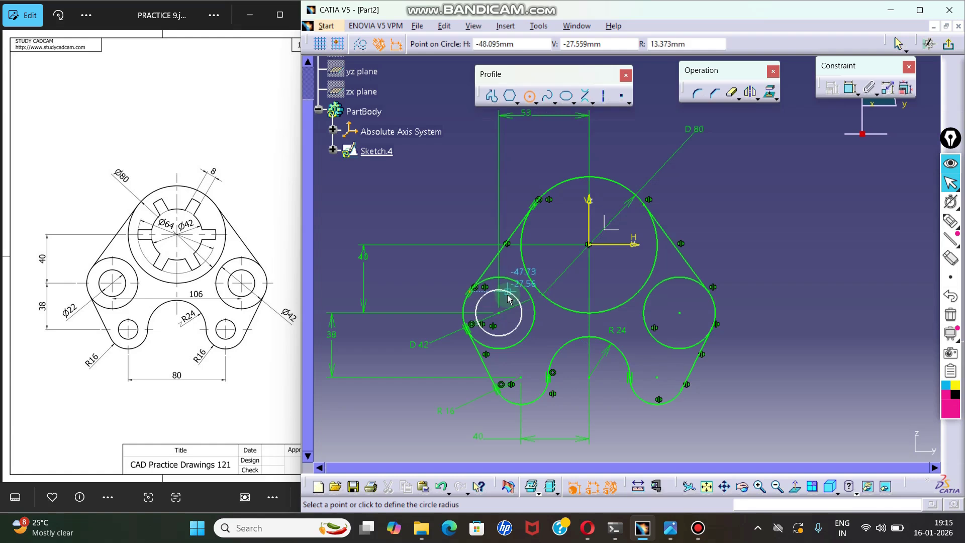
pyautogui.click(507, 297)
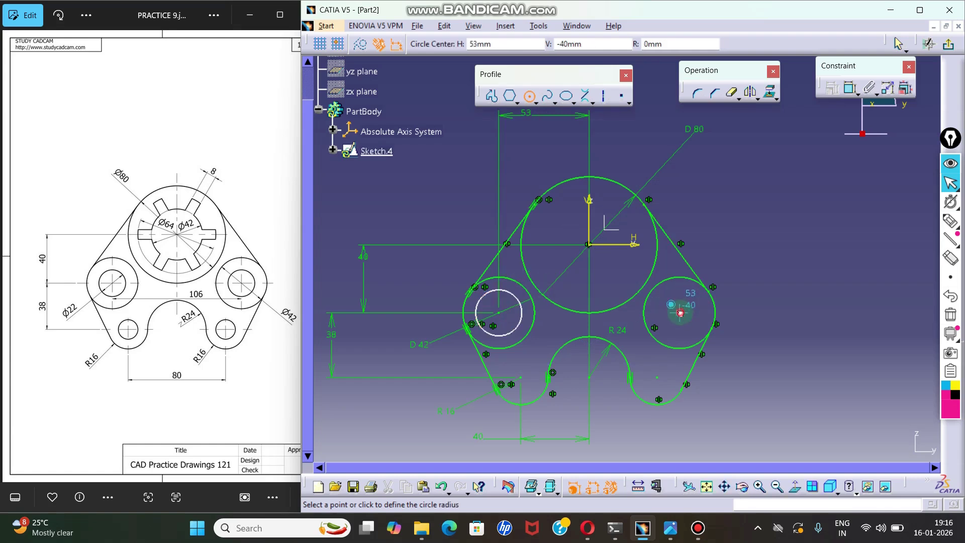
pyautogui.click(680, 313)
pyautogui.click(695, 296)
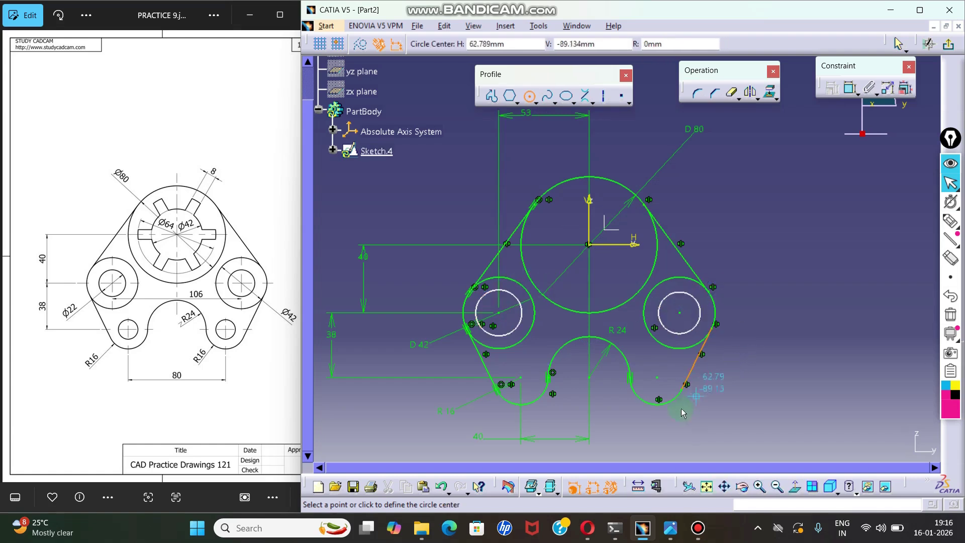
# - Draw one concentric hole circle inside each R16 lobe, with radii of about 8.5 mm and 9 mm
pyautogui.click(657, 377)
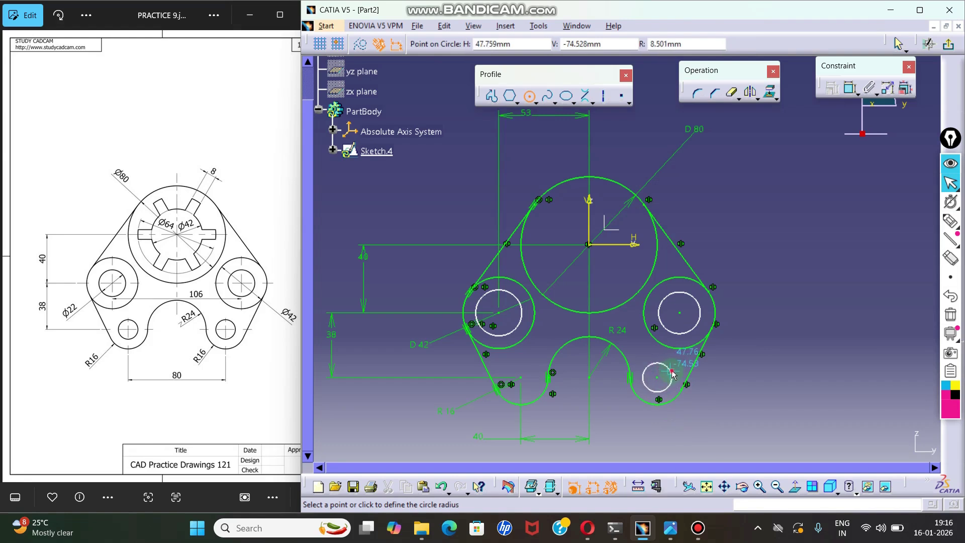
pyautogui.click(674, 374)
pyautogui.click(520, 377)
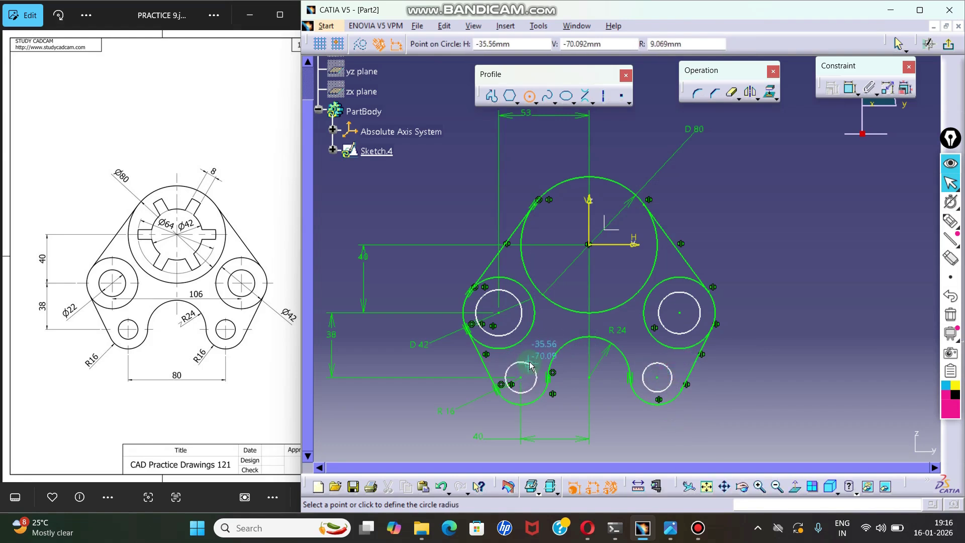
pyautogui.click(530, 365)
pyautogui.press('Escape')
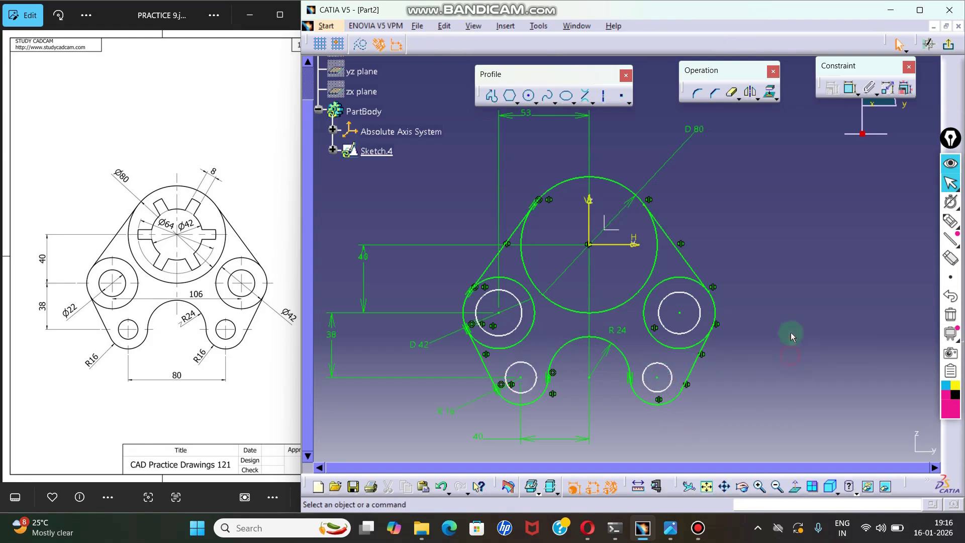
# - Dimension the hole inside the right 42 mm circle as a diameter instead of a radius and set it to 22 mm
pyautogui.click(849, 89)
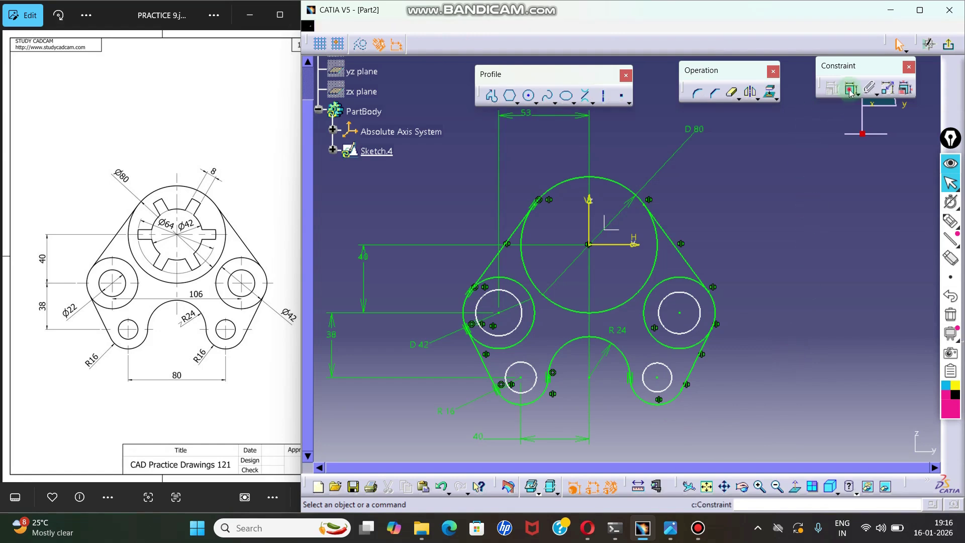
pyautogui.click(698, 300)
pyautogui.click(743, 251)
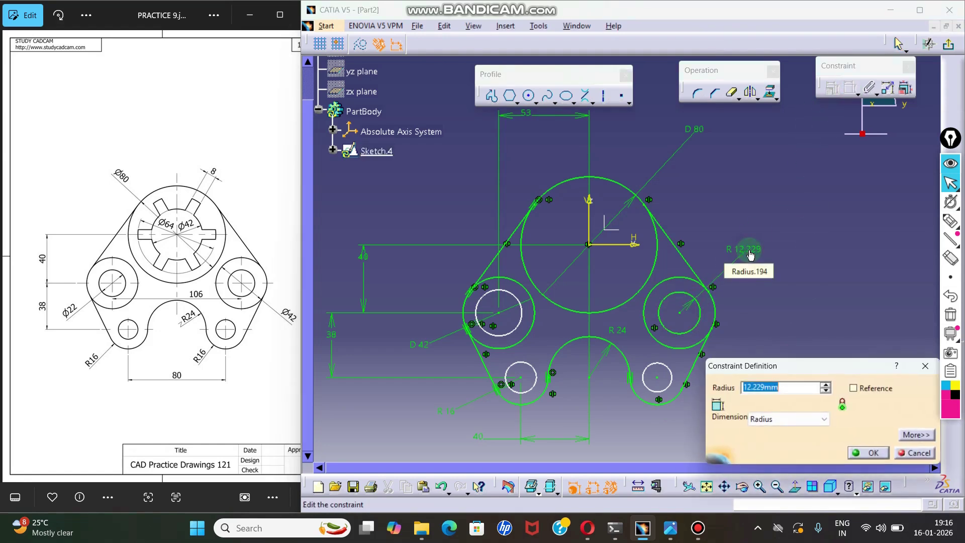
pyautogui.doubleClick(743, 249)
pyautogui.click(772, 419)
pyautogui.click(779, 439)
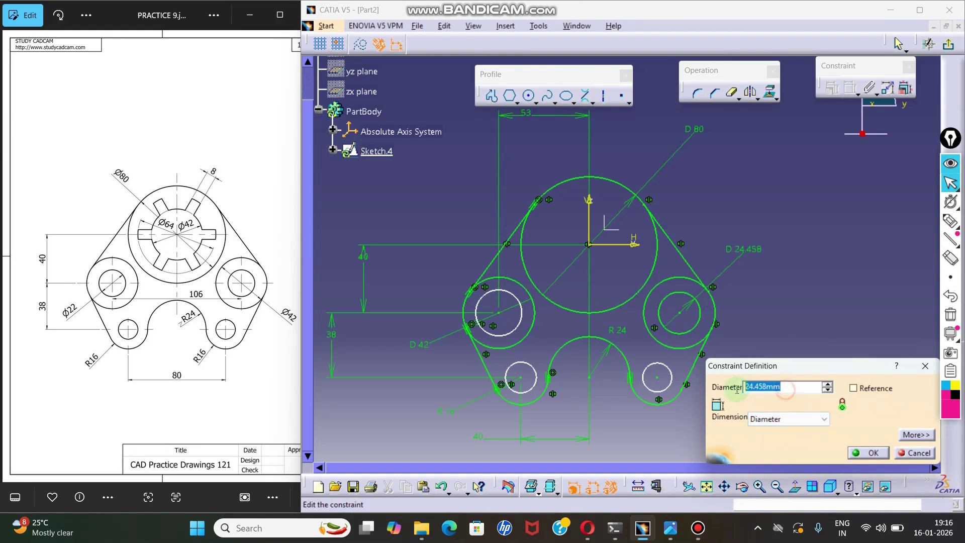
pyautogui.write('22')
pyautogui.press('Return')
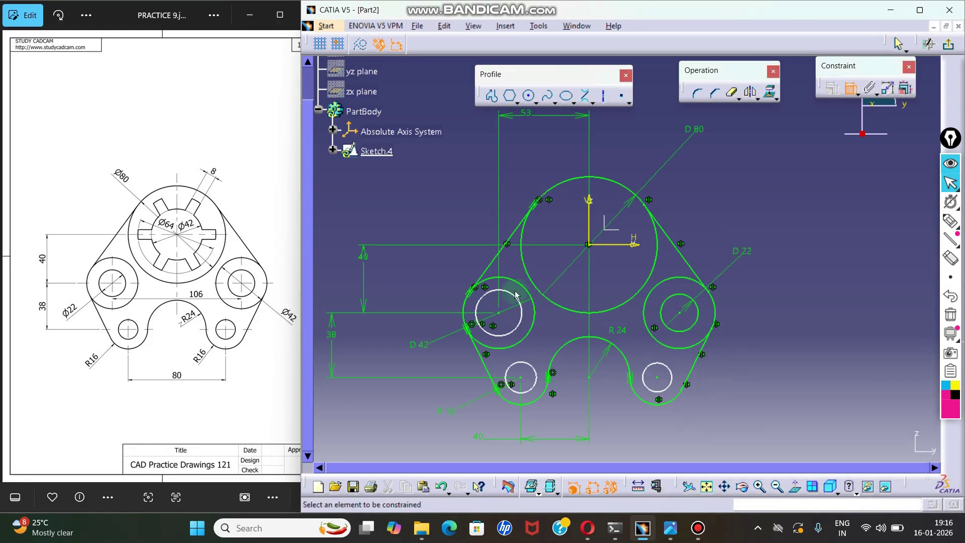
# - Add a 22 mm diameter dimension to the hole inside the left 42 mm circle
pyautogui.click(413, 260)
pyautogui.doubleClick(427, 259)
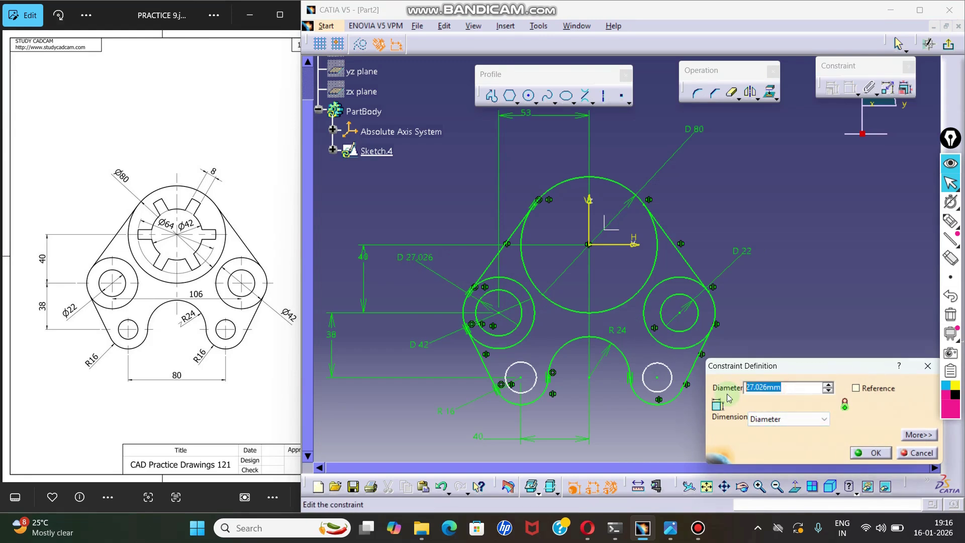
pyautogui.press('Return')
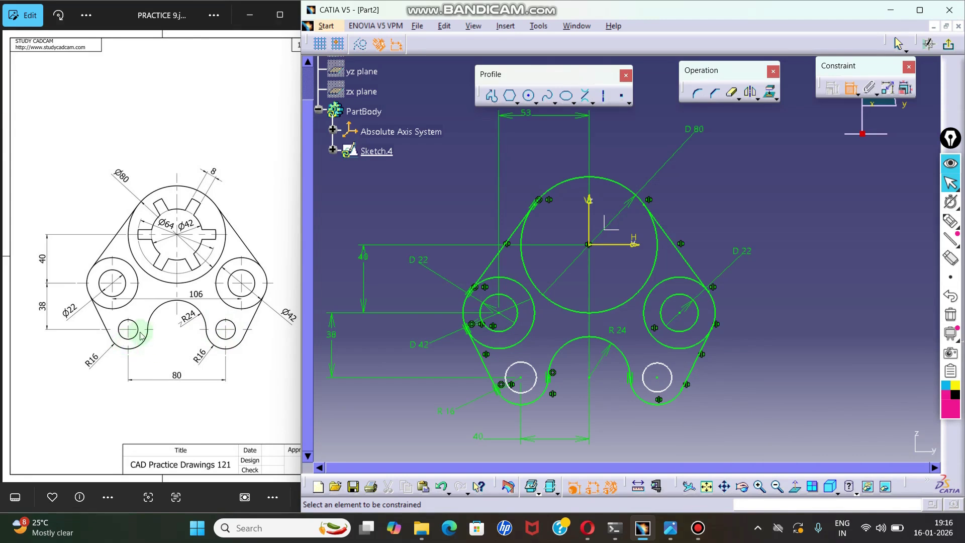
# - Add a 16 mm diameter dimension to the hole in the right R16 lobe
pyautogui.click(217, 343)
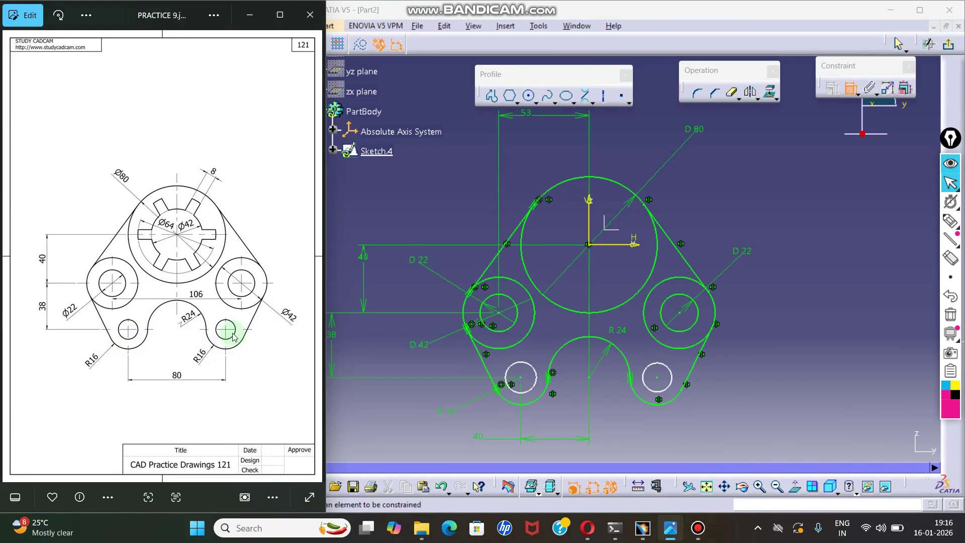
pyautogui.click(662, 390)
pyautogui.click(727, 404)
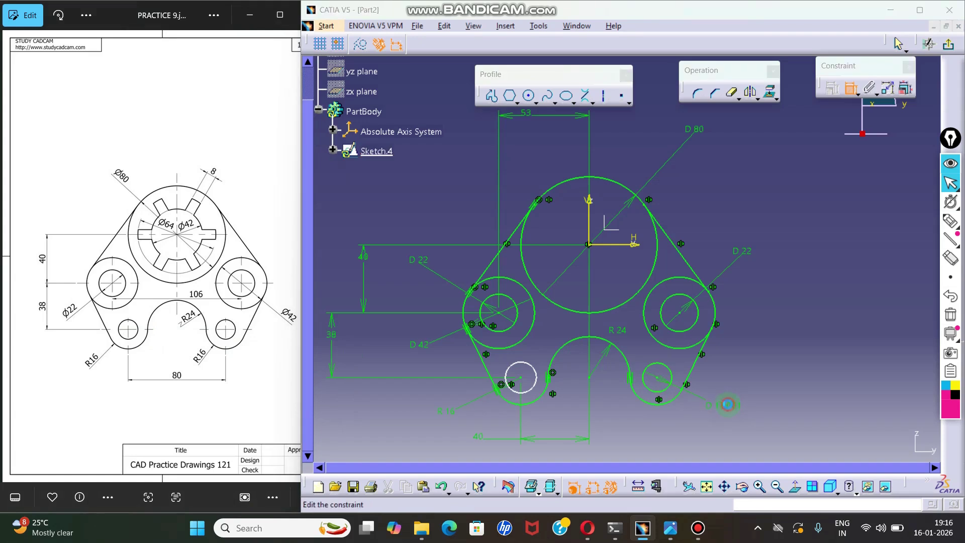
pyautogui.doubleClick(727, 405)
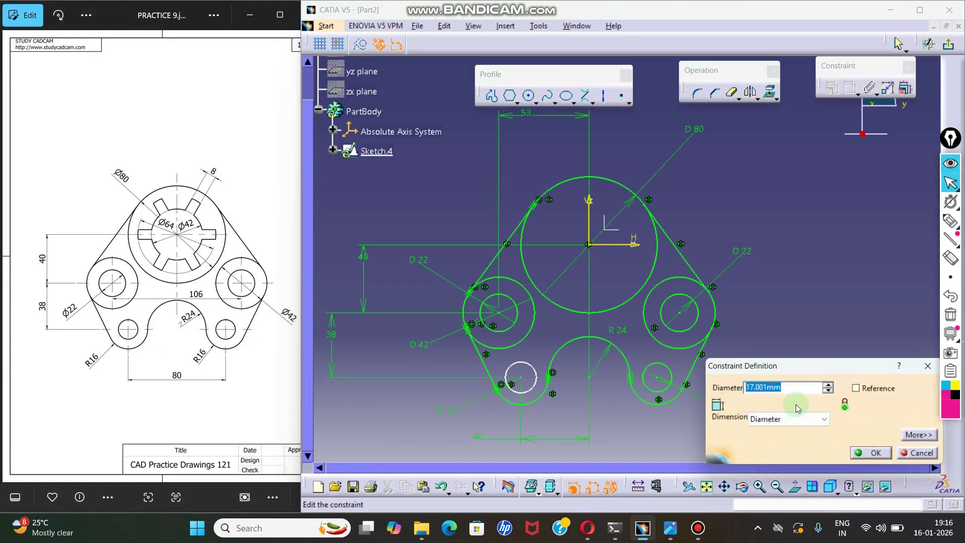
pyautogui.write('16')
pyautogui.press('Return')
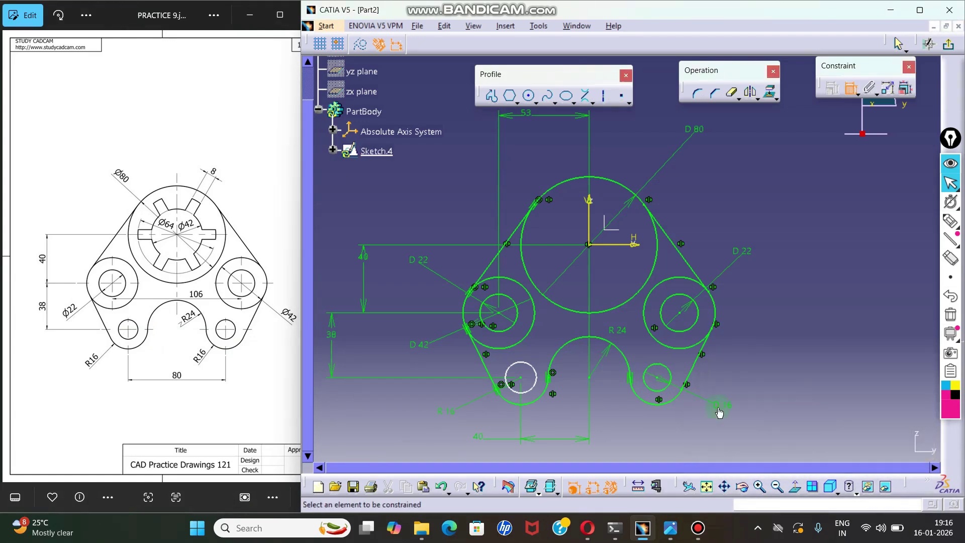
# - Add a 16 mm diameter dimension to the hole in the left R16 lobe
pyautogui.click(530, 394)
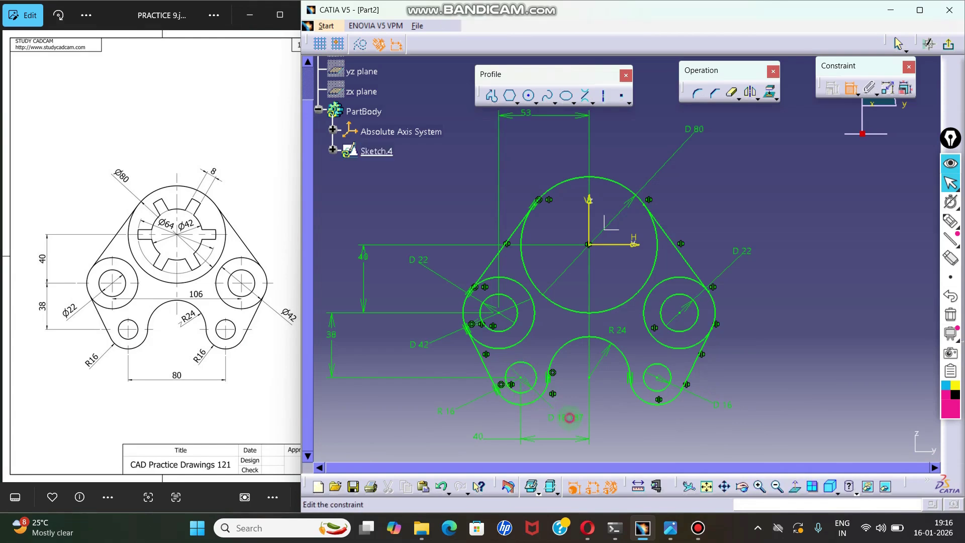
pyautogui.doubleClick(568, 421)
pyautogui.press('Return')
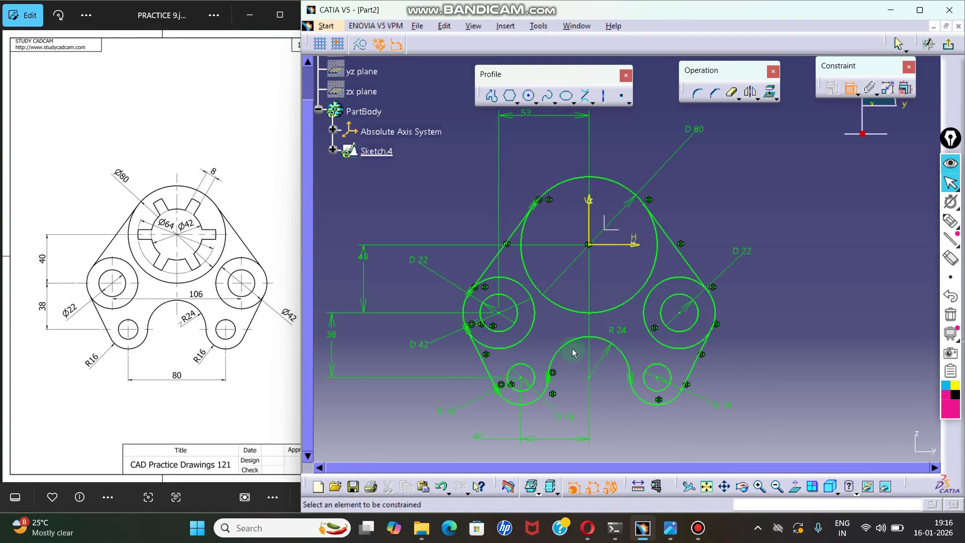
# - Move the 38 and 40 mm vertical dimensions and the 53 mm horizontal dimension closer to the plate profile
pyautogui.middleClick(831, 336)
pyautogui.moveTo(830, 336); pyautogui.dragTo(838, 356, button='middle')
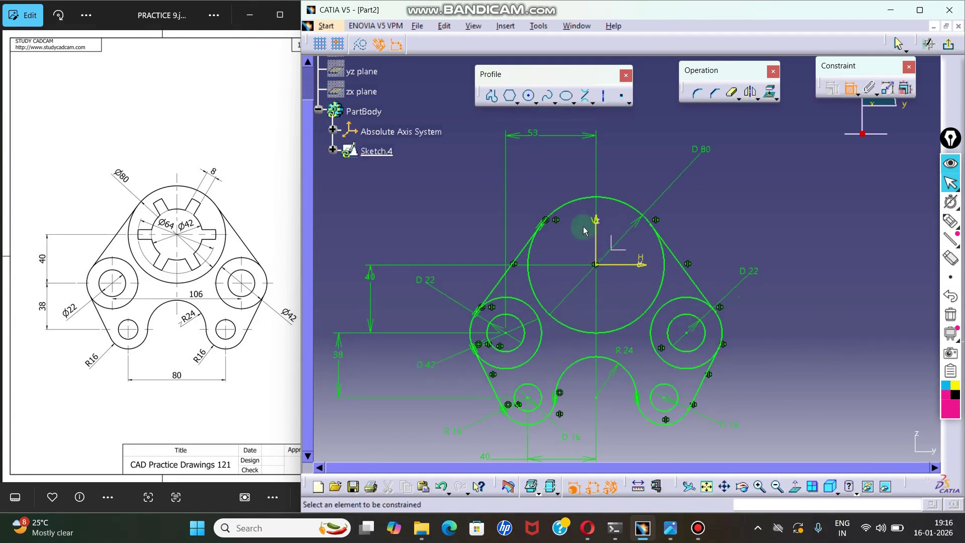
pyautogui.moveTo(603, 240); pyautogui.dragTo(626, 237, button='middle')
pyautogui.moveTo(361, 336); pyautogui.dragTo(411, 337)
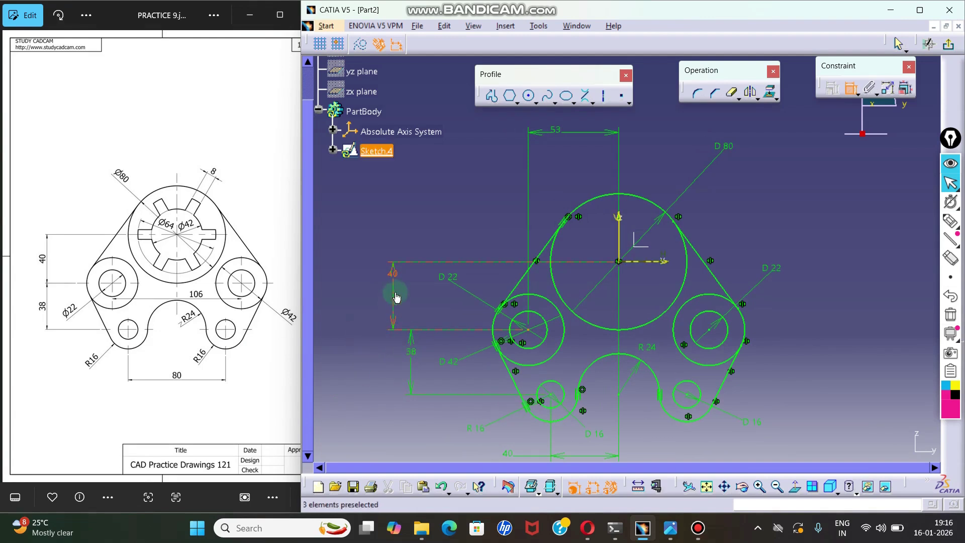
pyautogui.moveTo(394, 274); pyautogui.dragTo(416, 291)
pyautogui.moveTo(814, 290); pyautogui.dragTo(792, 296, button='middle')
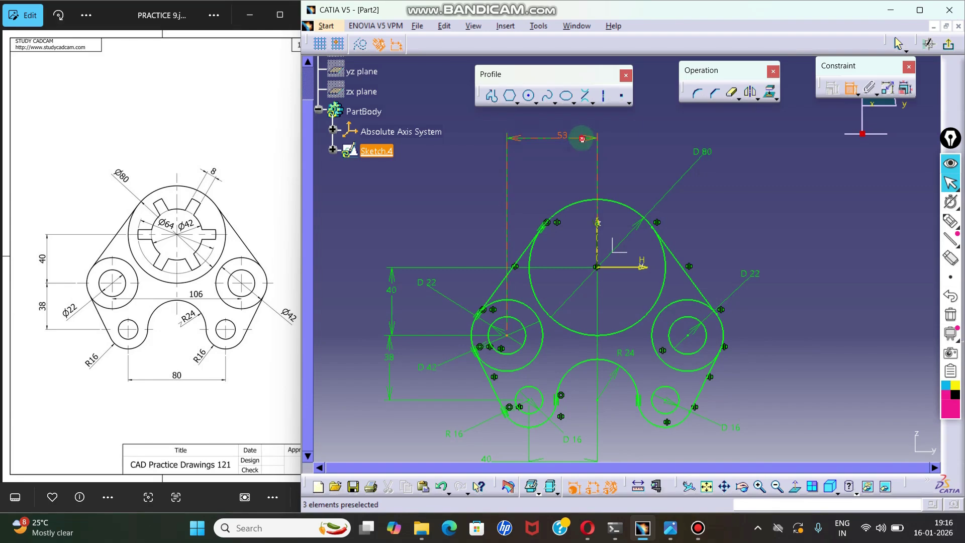
pyautogui.moveTo(573, 137); pyautogui.dragTo(560, 161)
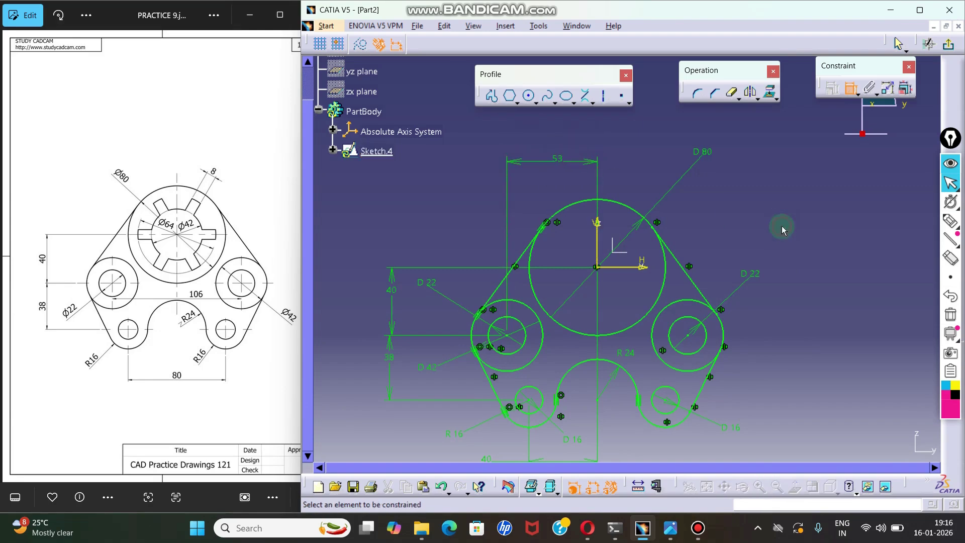
# - Draw two circles concentric with the 80 mm circle at the origin, with diameters of about 56 mm and 37 mm
pyautogui.moveTo(747, 274); pyautogui.dragTo(639, 255, button='middle')
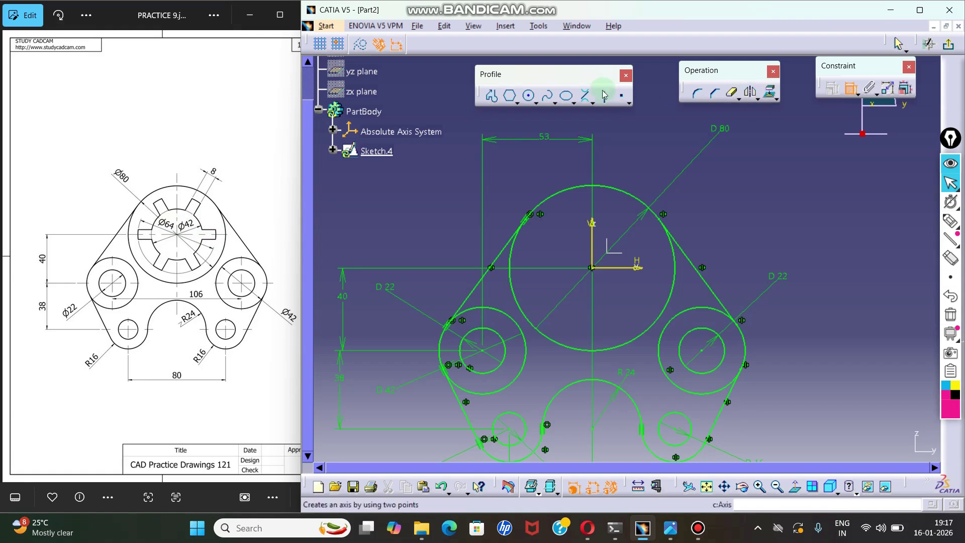
pyautogui.click(530, 97)
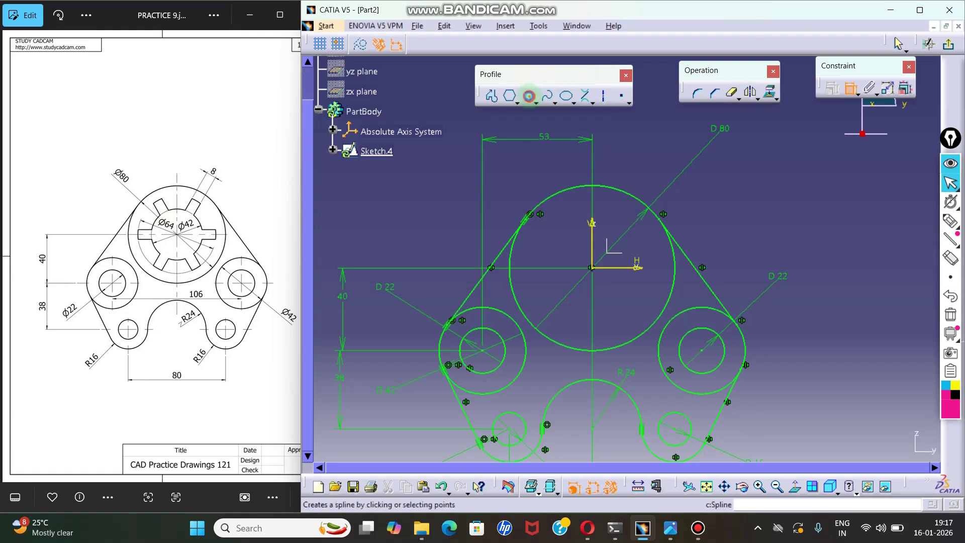
pyautogui.click(596, 270)
pyautogui.click(612, 213)
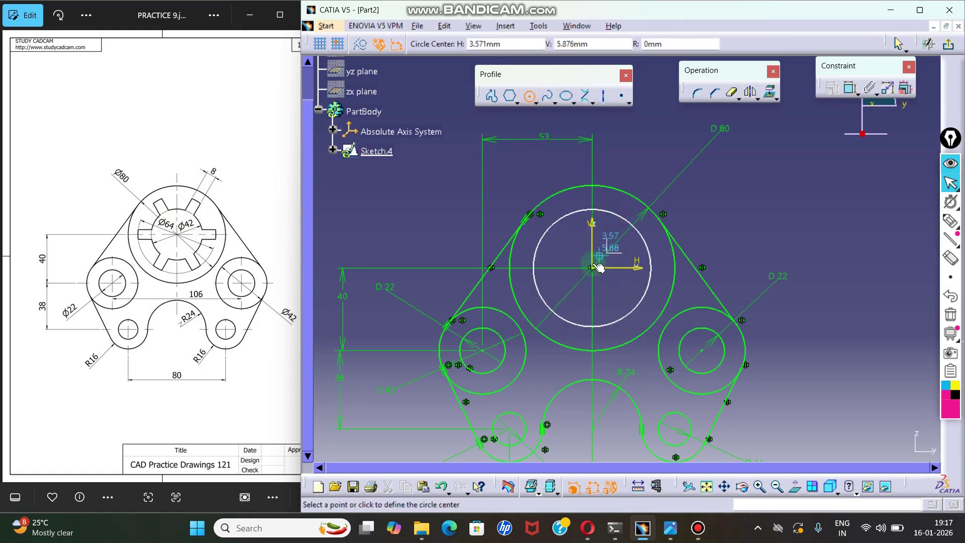
pyautogui.click(593, 269)
pyautogui.click(625, 246)
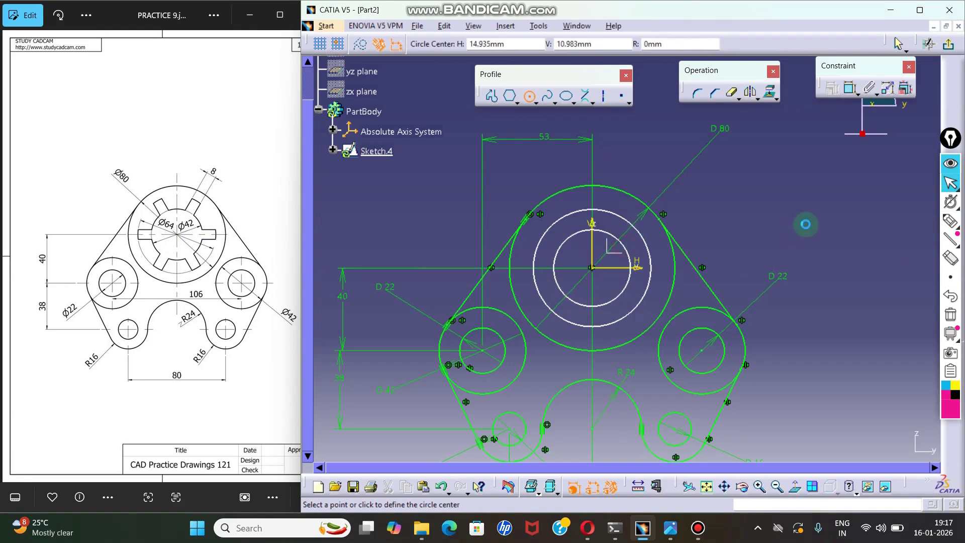
pyautogui.press('Escape')
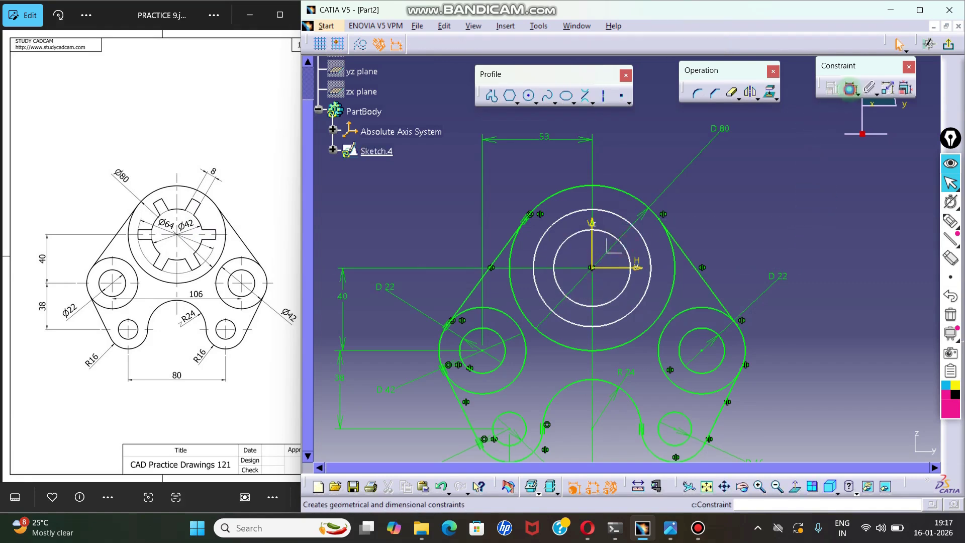
# - Add a diameter dimension to the larger of the two new concentric circles and set it to 64 mm
pyautogui.click(850, 88)
pyautogui.click(640, 243)
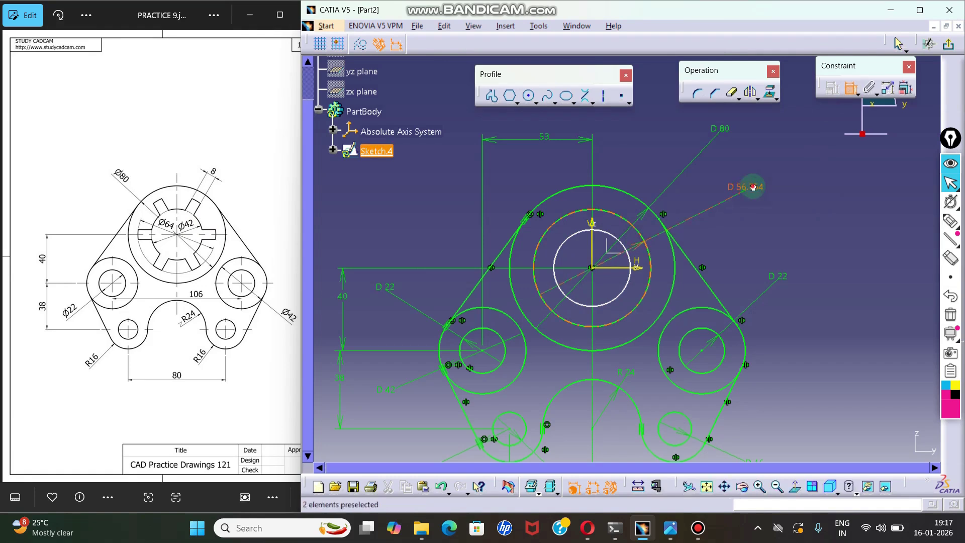
pyautogui.click(752, 187)
pyautogui.doubleClick(749, 187)
pyautogui.write('64')
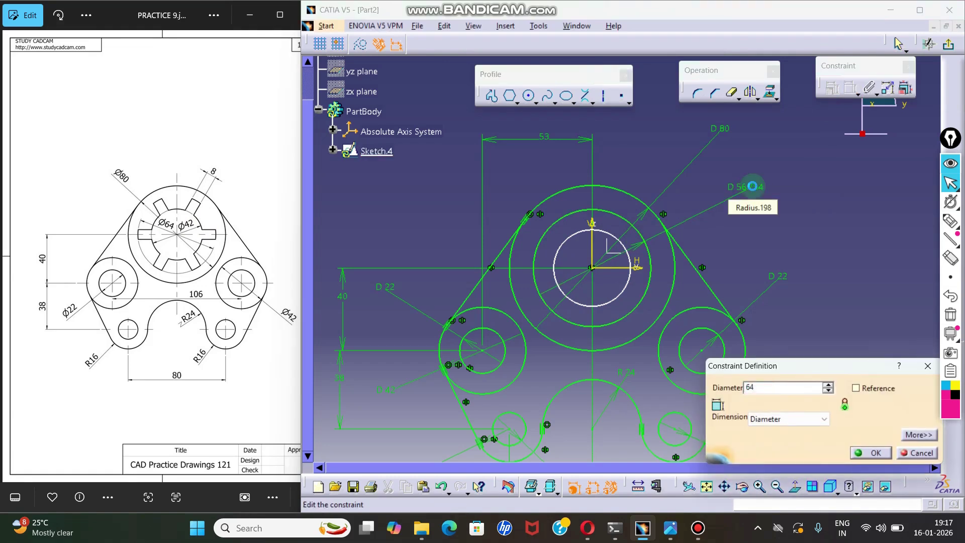
pyautogui.press('Return')
# - Add a diameter dimension to the innermost circle at the origin and set it to 42 mm
pyautogui.click(630, 279)
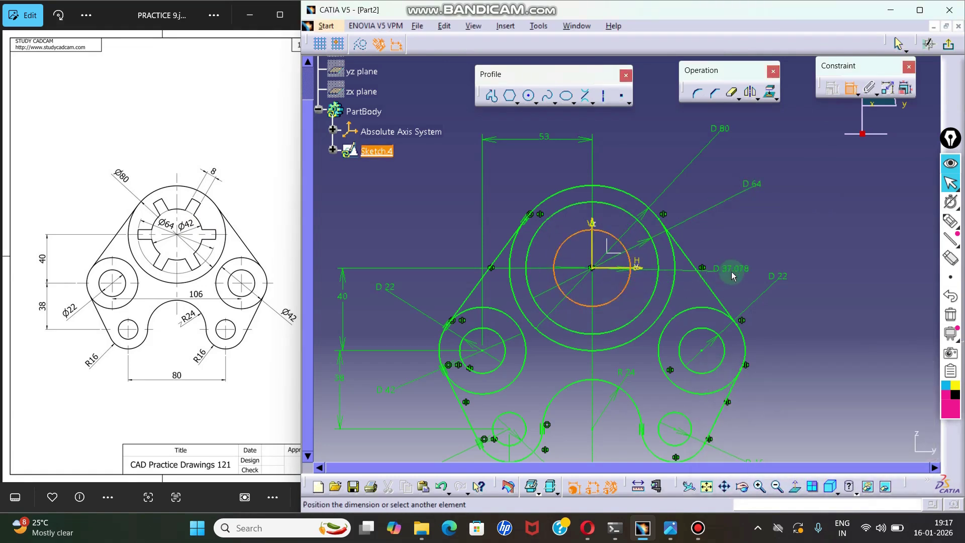
pyautogui.click(731, 276)
pyautogui.doubleClick(734, 269)
pyautogui.write('42')
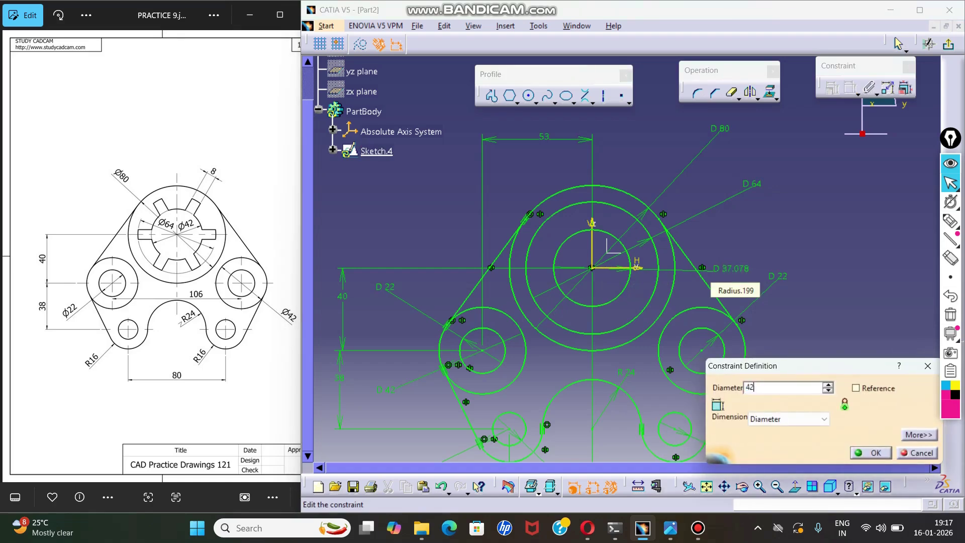
pyautogui.press('Return')
# - Draw a horizontal line about 18 mm long outward from the central 42 mm circle's right side, about 5.5 mm above the horizontal axis
pyautogui.moveTo(843, 243)
pyautogui.mouseDown(button='middle')
pyautogui.moveTo(833, 234)
pyautogui.moveTo(854, 227)
pyautogui.mouseUp(button='middle')
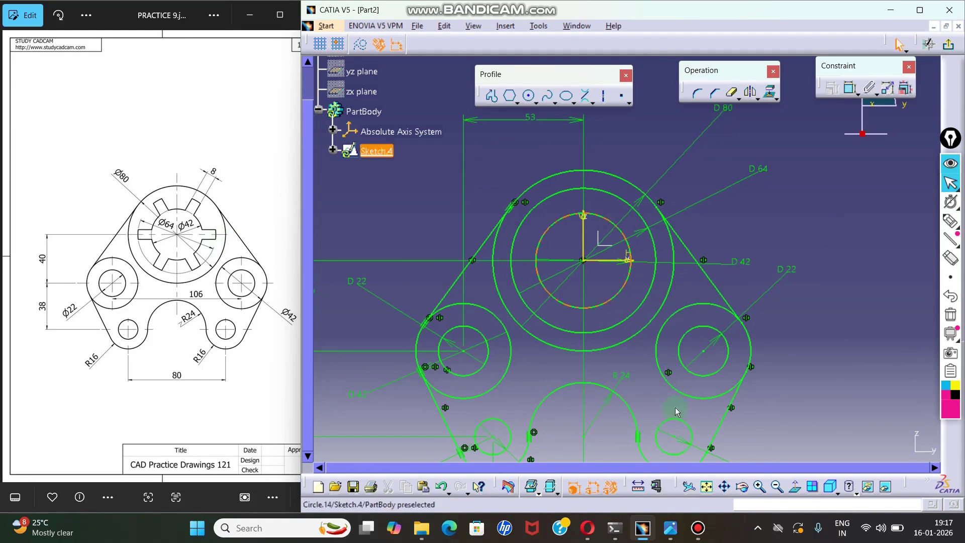
pyautogui.click(794, 486)
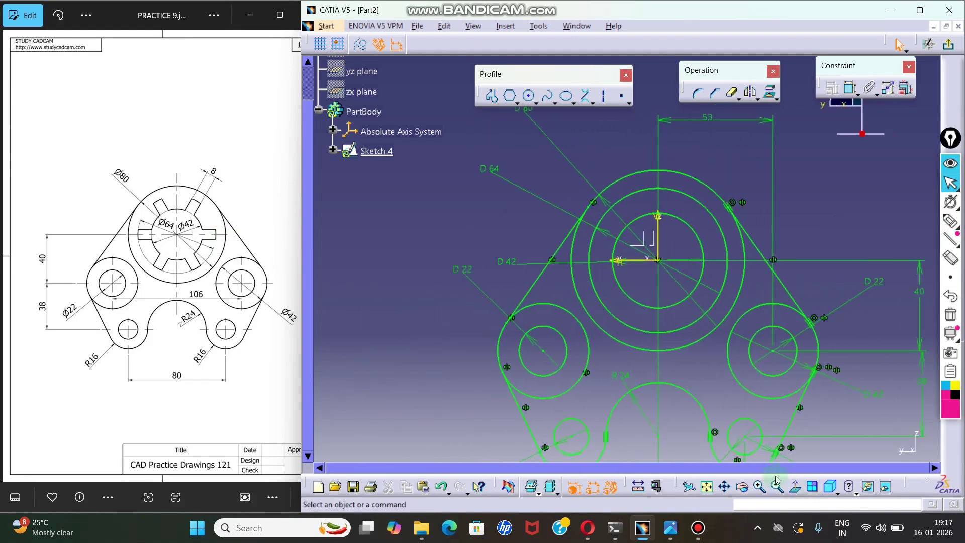
pyautogui.click(794, 486)
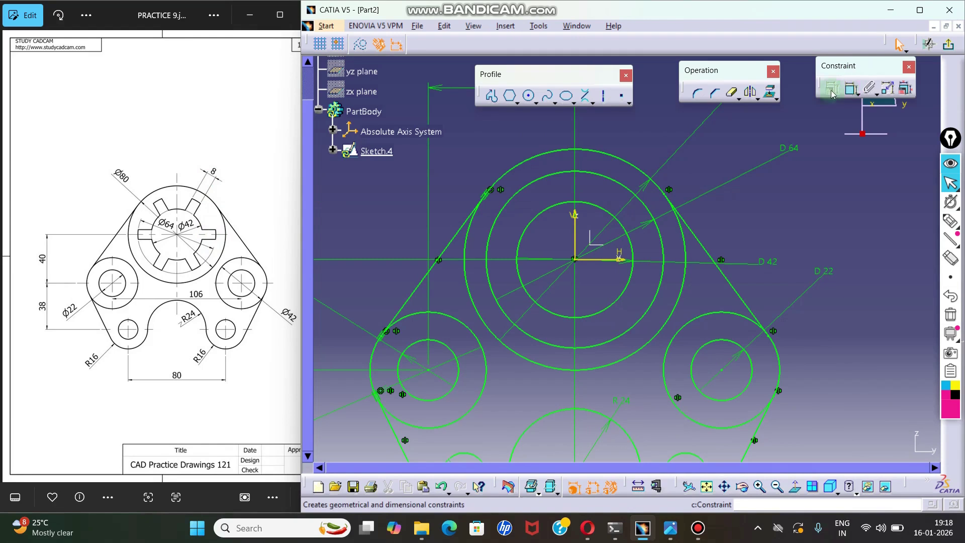
pyautogui.click(510, 96)
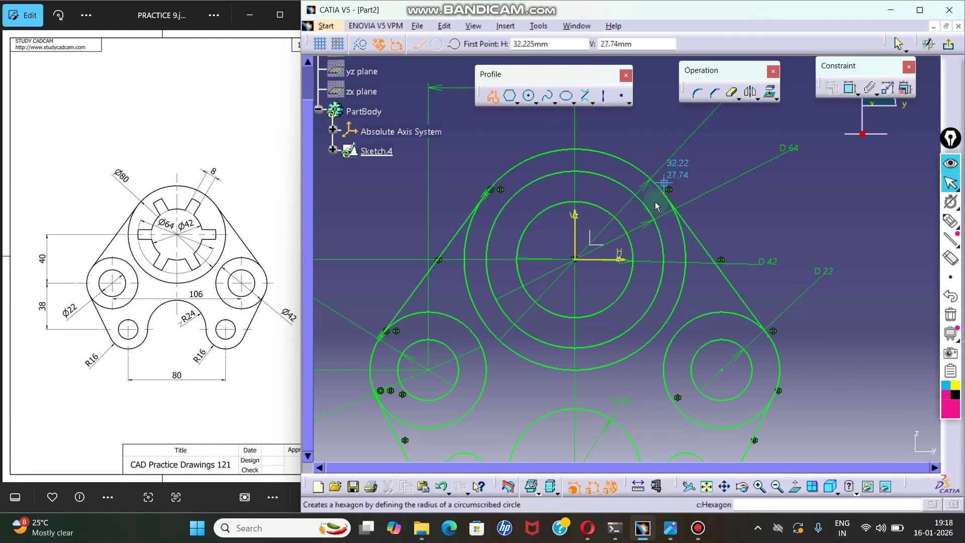
pyautogui.click(634, 241)
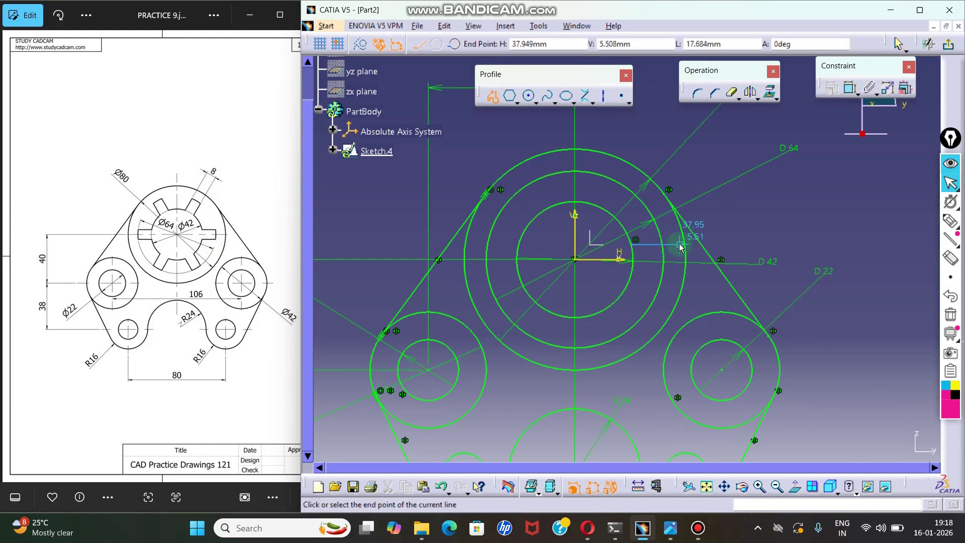
pyautogui.click(680, 245)
pyautogui.press('Escape')
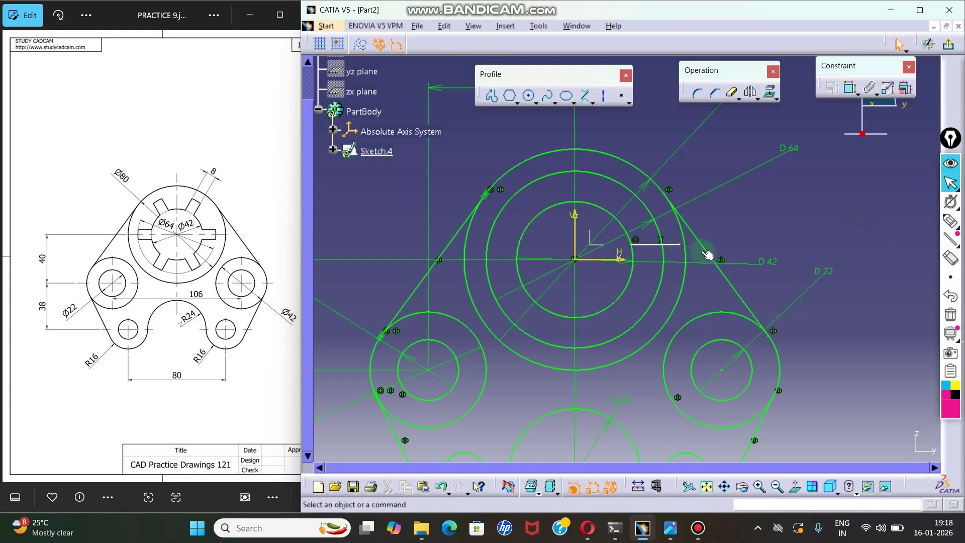
pyautogui.click(660, 245)
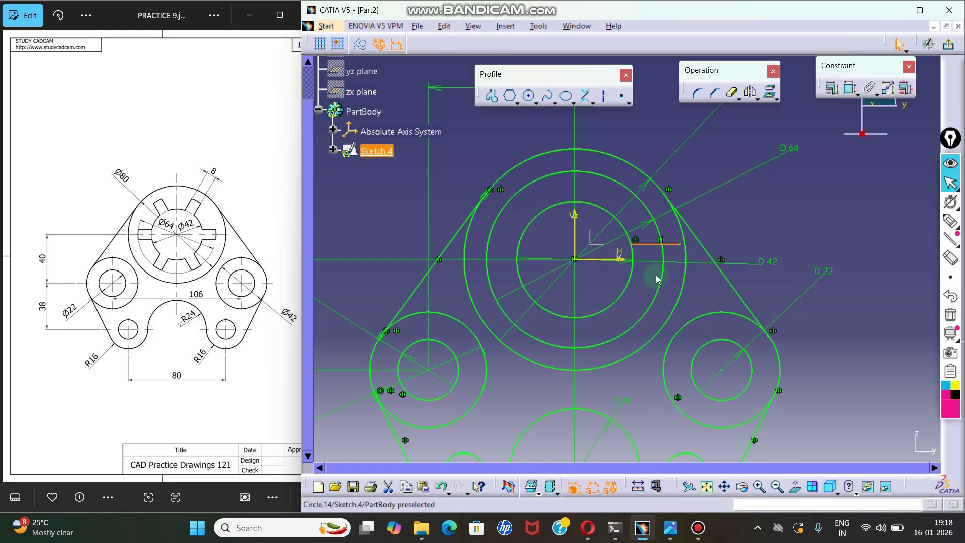
pyautogui.click(809, 219)
# - Draw a second horizontal line of similar length outward from the central 42 mm circle's right side, about 5.5 mm below the horizontal axis
pyautogui.click(492, 98)
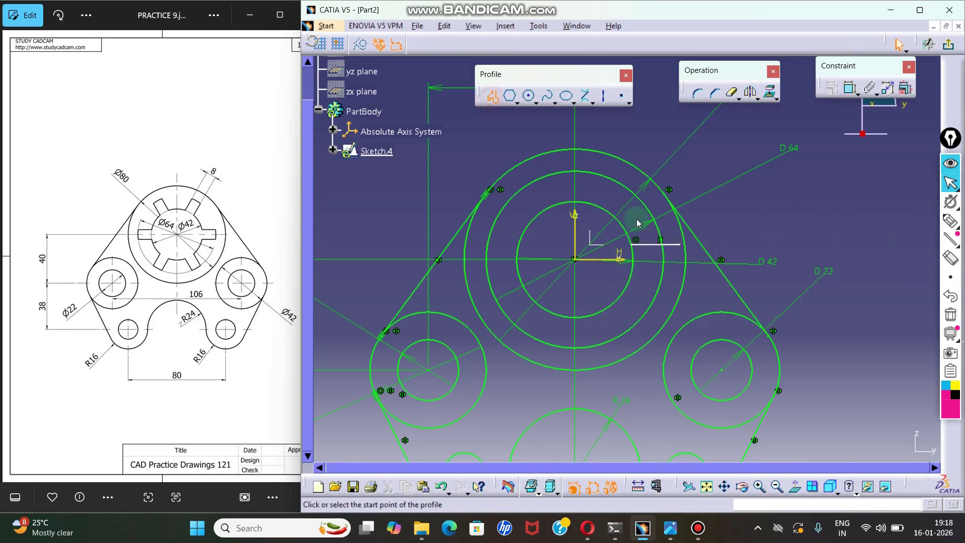
pyautogui.click(635, 275)
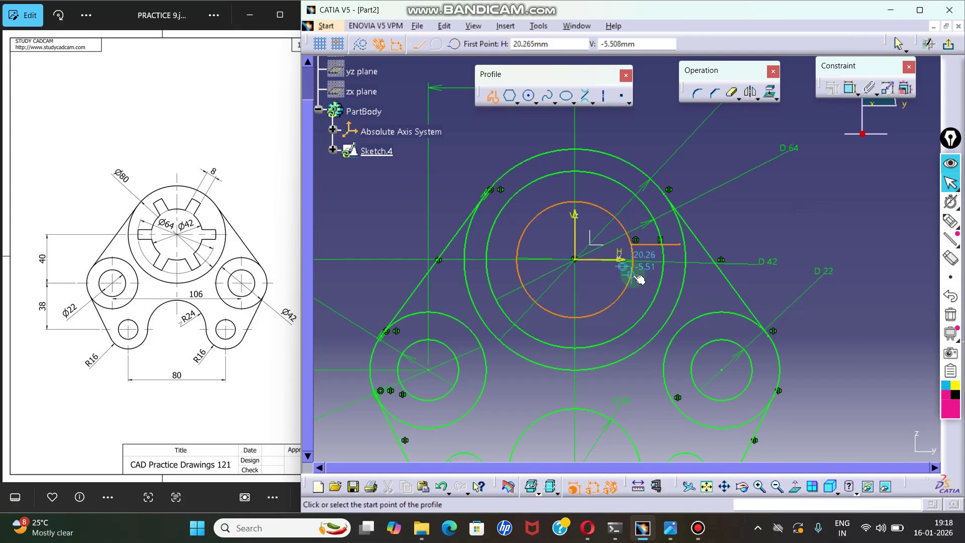
pyautogui.click(678, 275)
pyautogui.press('Escape')
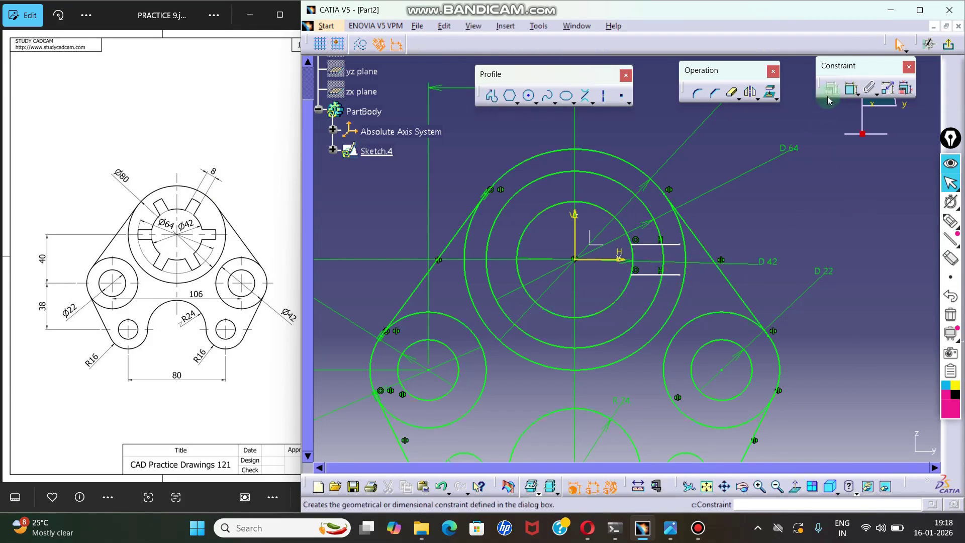
# - Add a distance dimension between the two short horizontal slot lines and set it to 8 mm
pyautogui.click(850, 88)
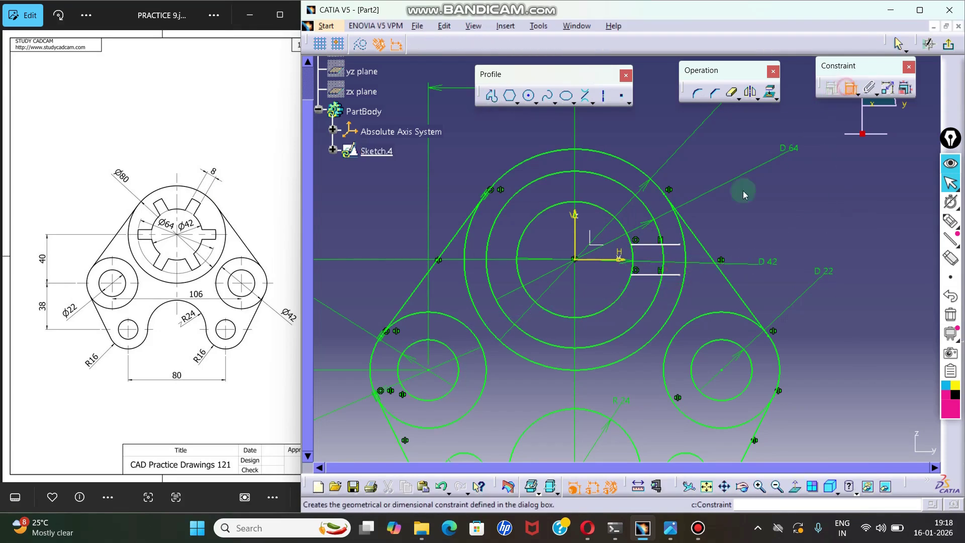
pyautogui.click(669, 271)
pyautogui.click(768, 208)
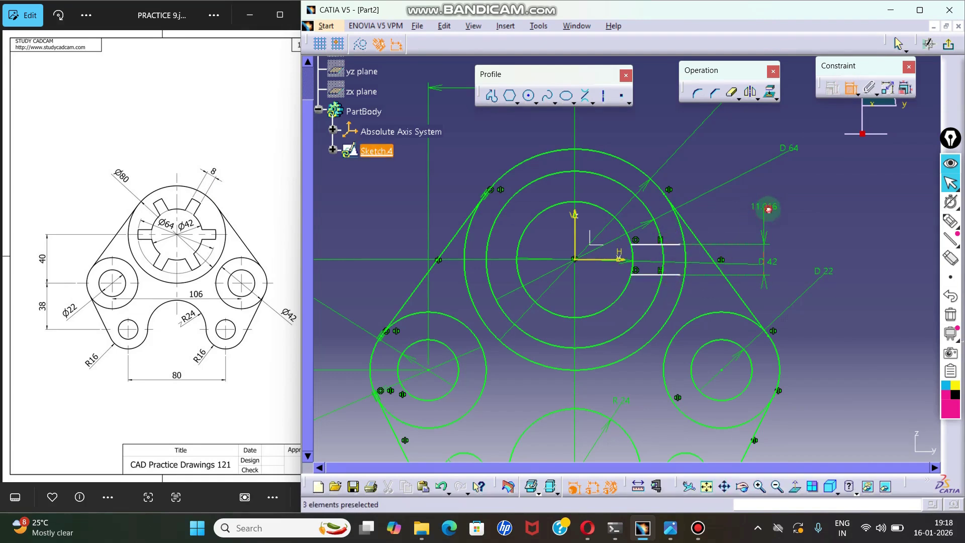
pyautogui.doubleClick(768, 209)
pyautogui.write('8')
pyautogui.press('Return')
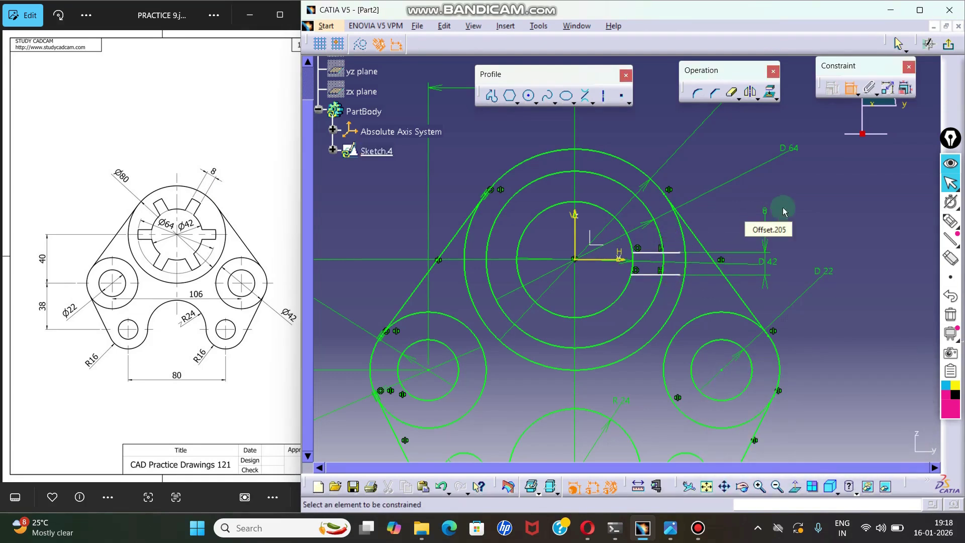
# - Move the 42 mm diameter dimension label above the concentric circles, clear of the slot lines
pyautogui.click(821, 219)
pyautogui.moveTo(767, 262); pyautogui.dragTo(606, 133)
pyautogui.click(837, 182)
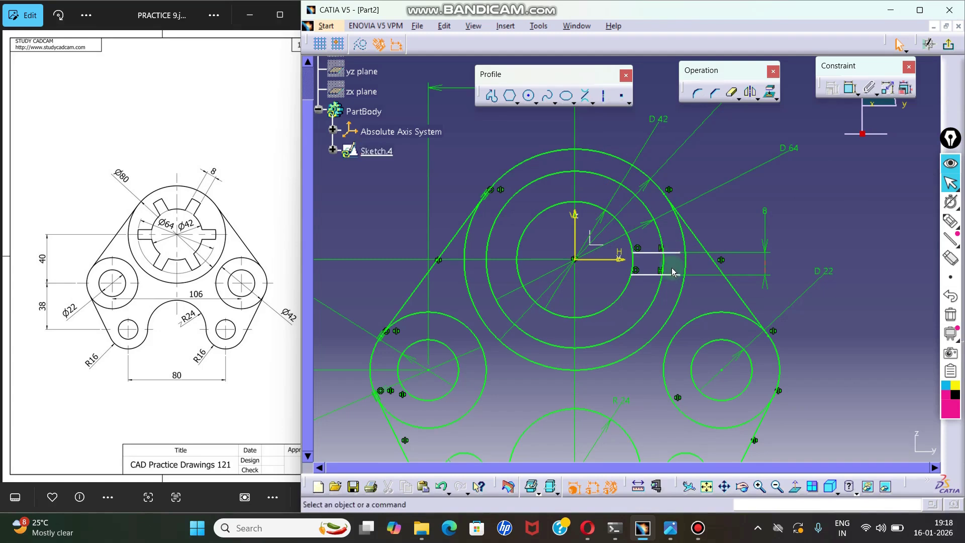
# - Shift the pair of slot lines slightly upward and stretch the upper line outward past the 80 mm circle
pyautogui.moveTo(674, 253); pyautogui.dragTo(802, 250)
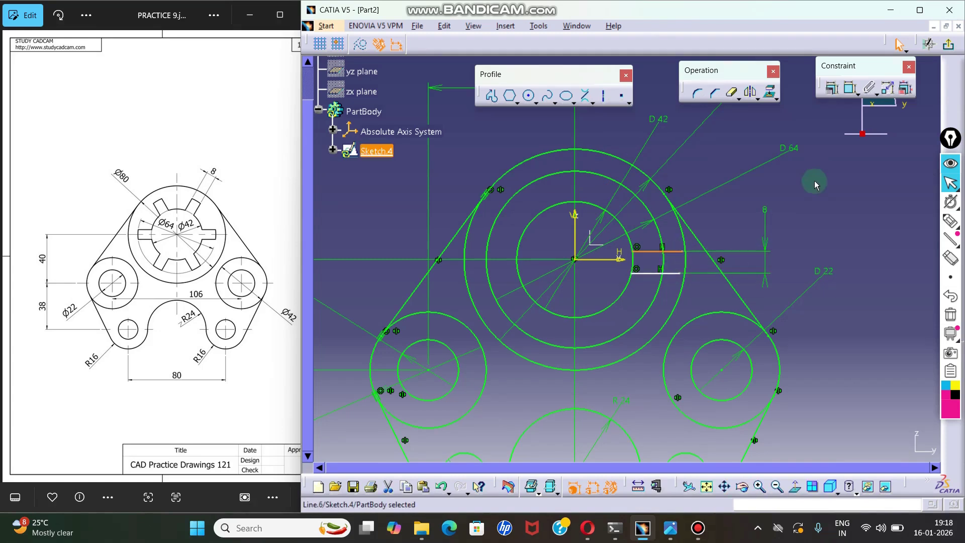
pyautogui.click(814, 186)
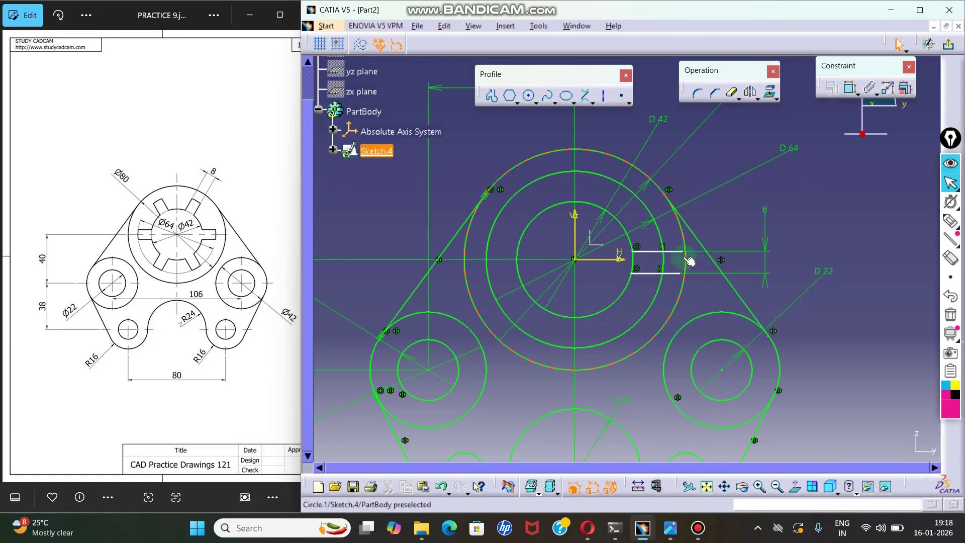
pyautogui.moveTo(679, 252); pyautogui.dragTo(672, 248)
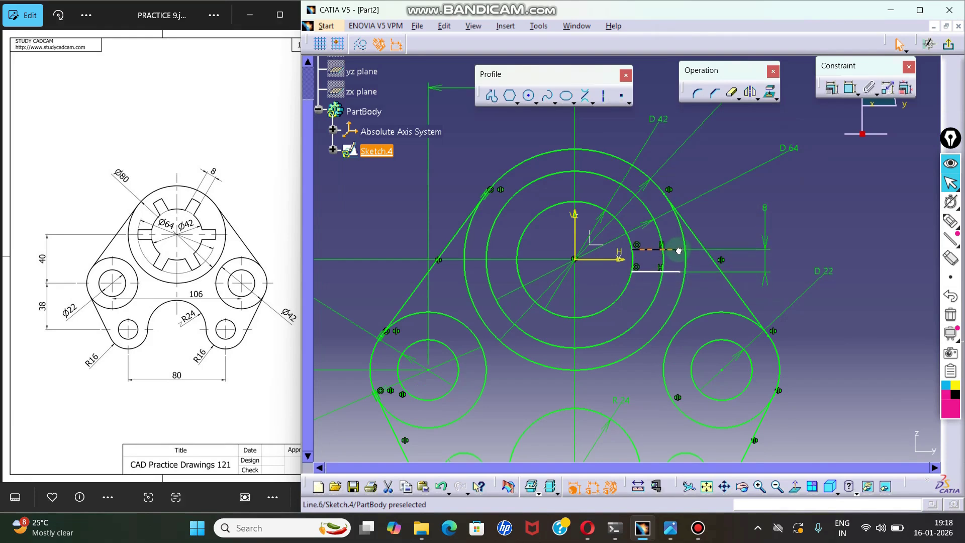
pyautogui.click(646, 250)
pyautogui.click(742, 214)
pyautogui.moveTo(665, 247); pyautogui.dragTo(689, 247)
pyautogui.click(800, 241)
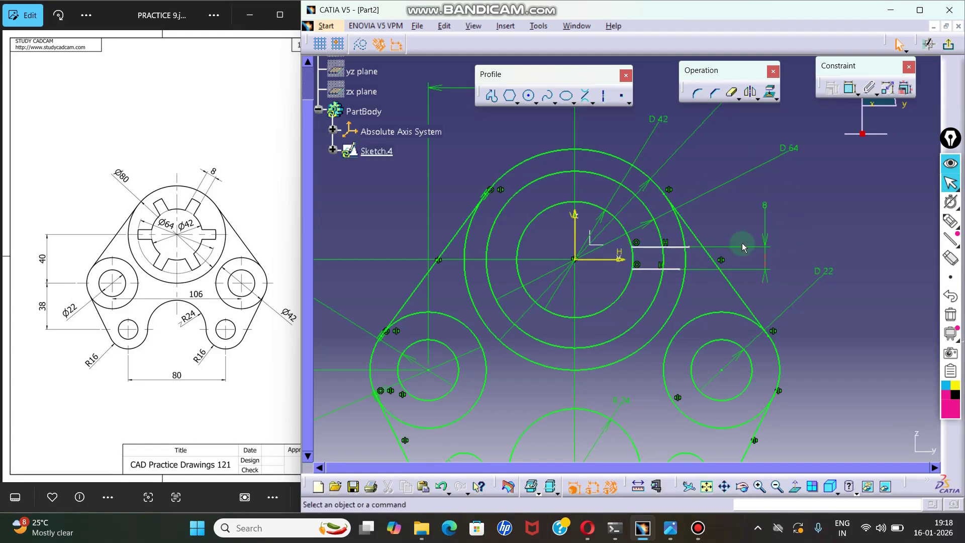
pyautogui.click(638, 259)
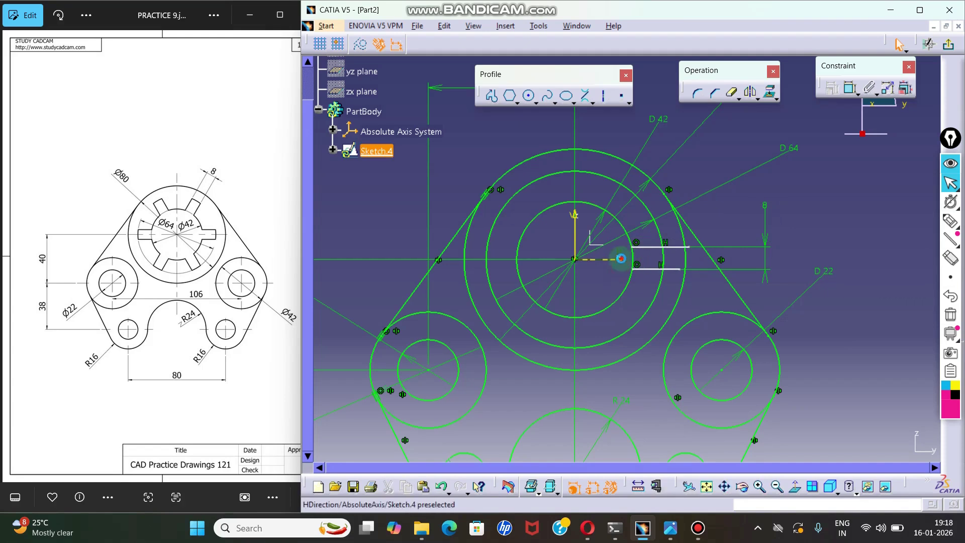
pyautogui.click(732, 253)
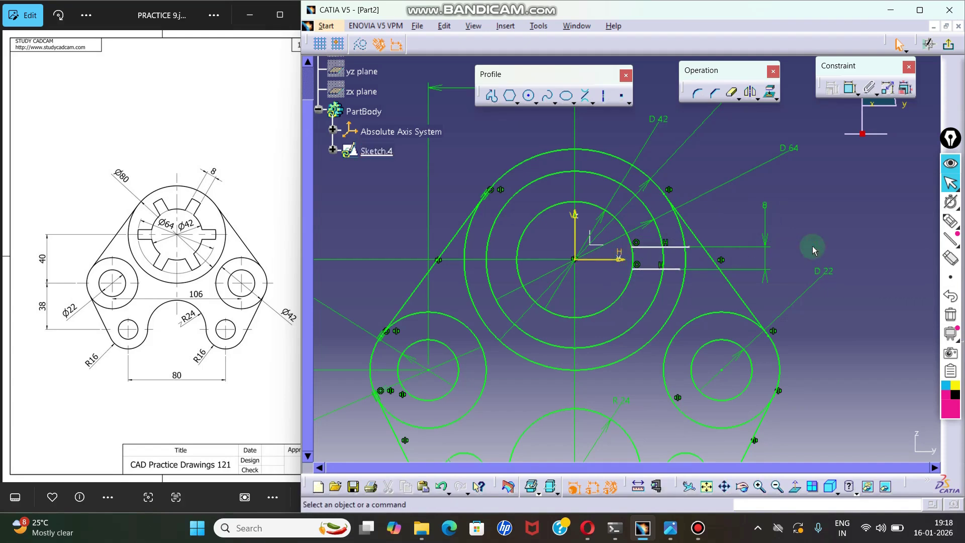
# - Dimension the upper slot line's distance from the horizontal axis and set it to 4 mm
pyautogui.click(851, 88)
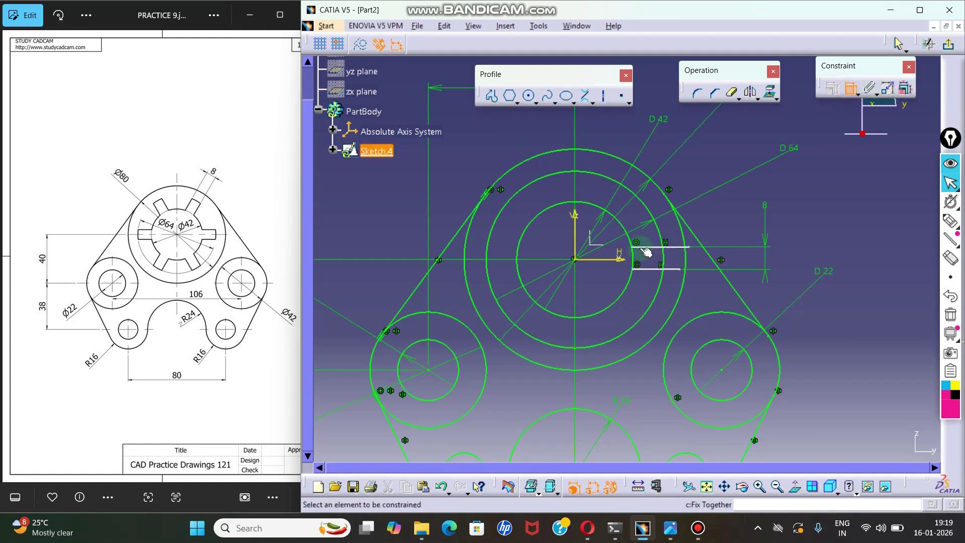
pyautogui.click(622, 259)
pyautogui.click(659, 246)
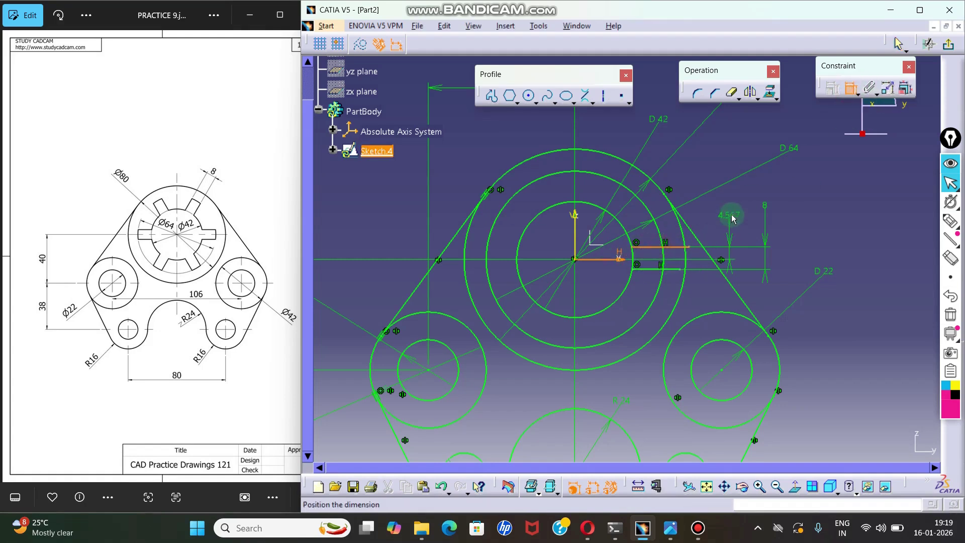
pyautogui.doubleClick(732, 212)
pyautogui.write('4mm')
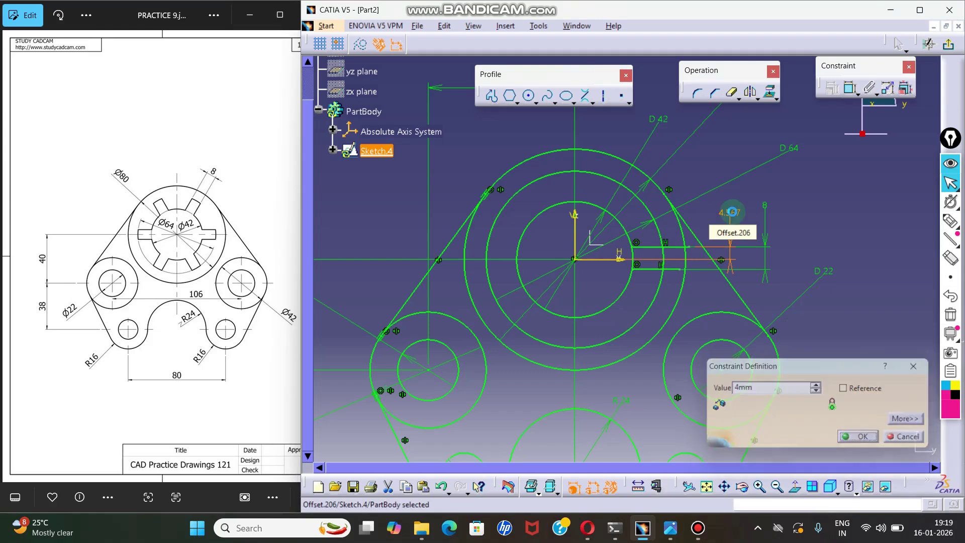
pyautogui.press('Return')
# - Set the slot width to 10 mm and the upper line's offset from the horizontal axis to 5 mm
pyautogui.doubleClick(764, 210)
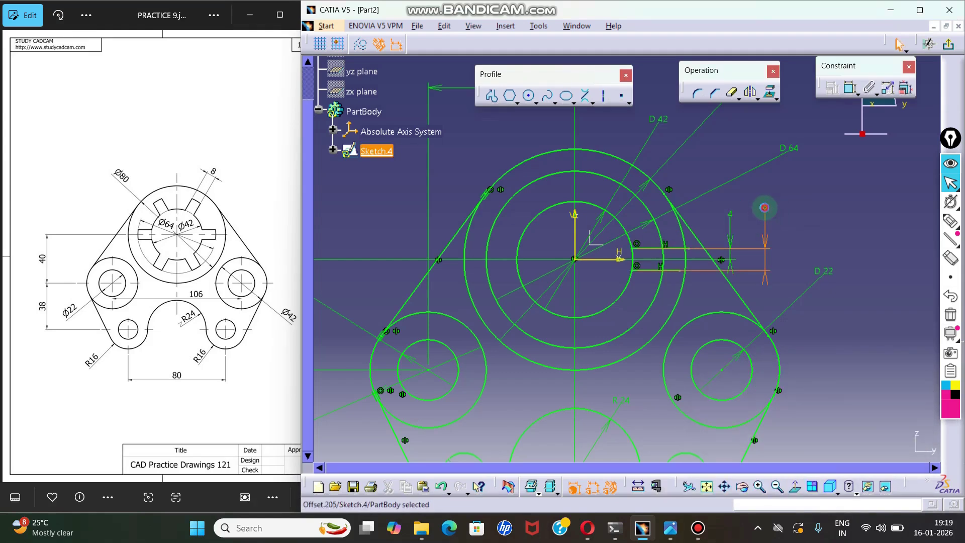
pyautogui.write('10')
pyautogui.press('Return')
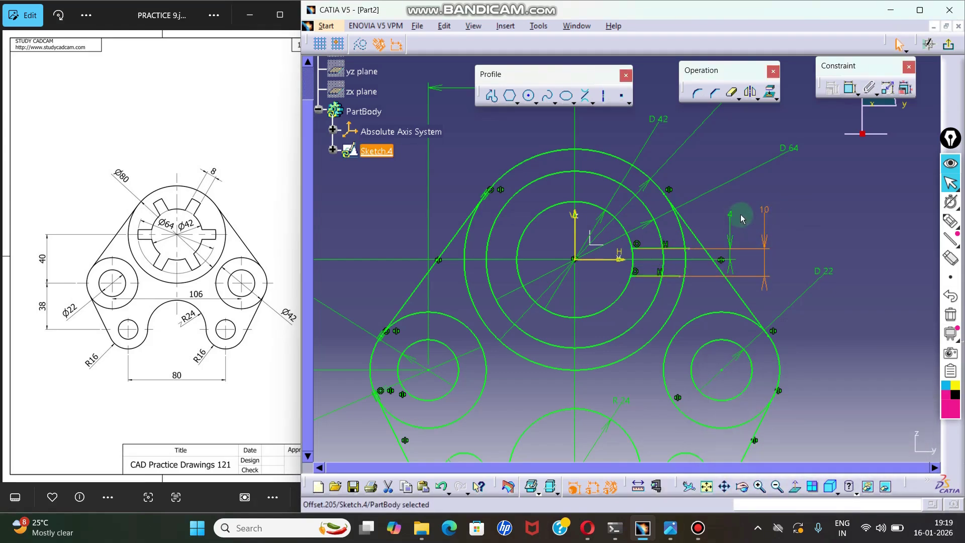
pyautogui.write('5')
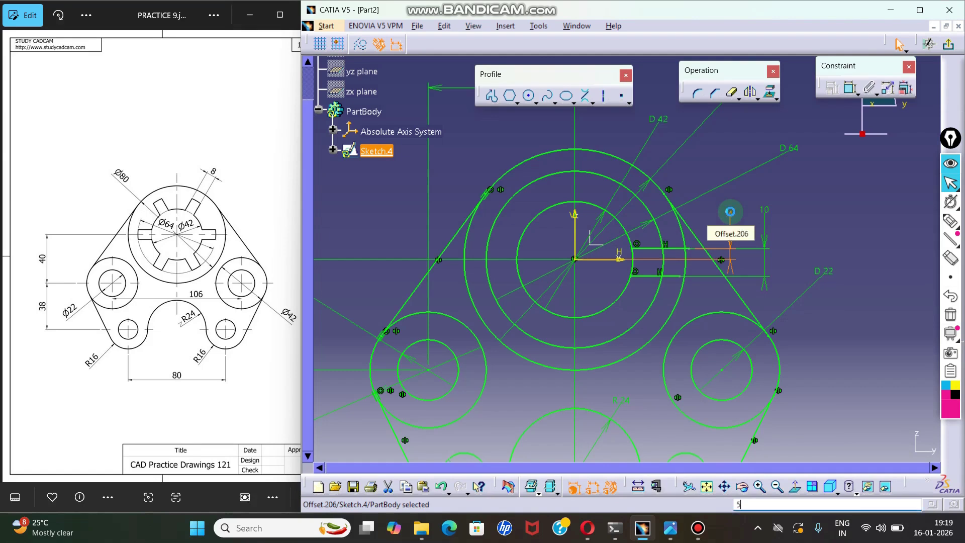
pyautogui.press('Return')
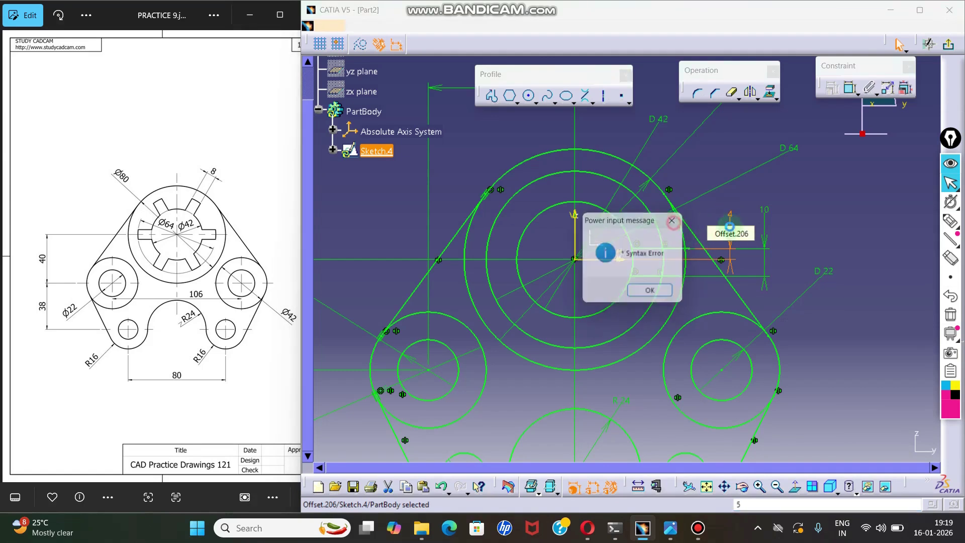
pyautogui.press('Return')
pyautogui.doubleClick(728, 215)
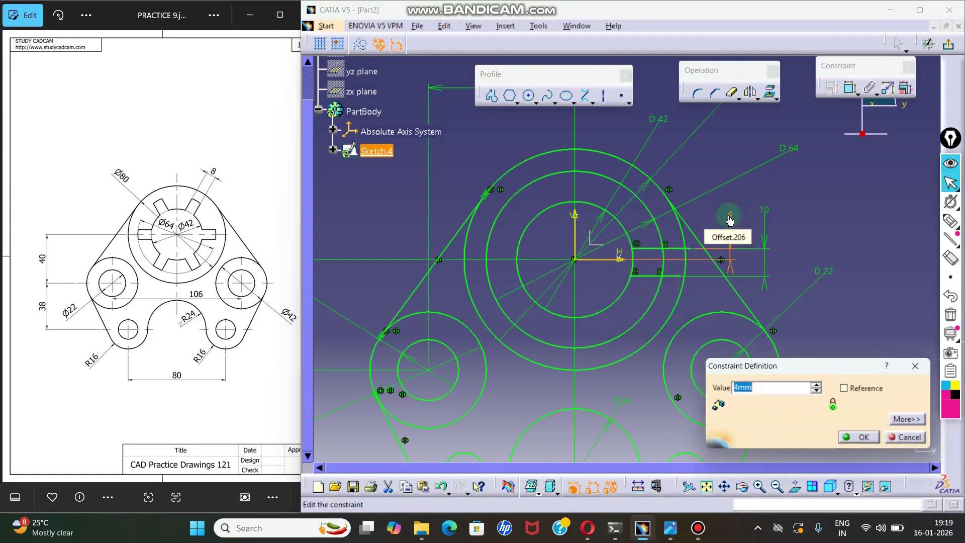
pyautogui.write('5')
pyautogui.press('Return')
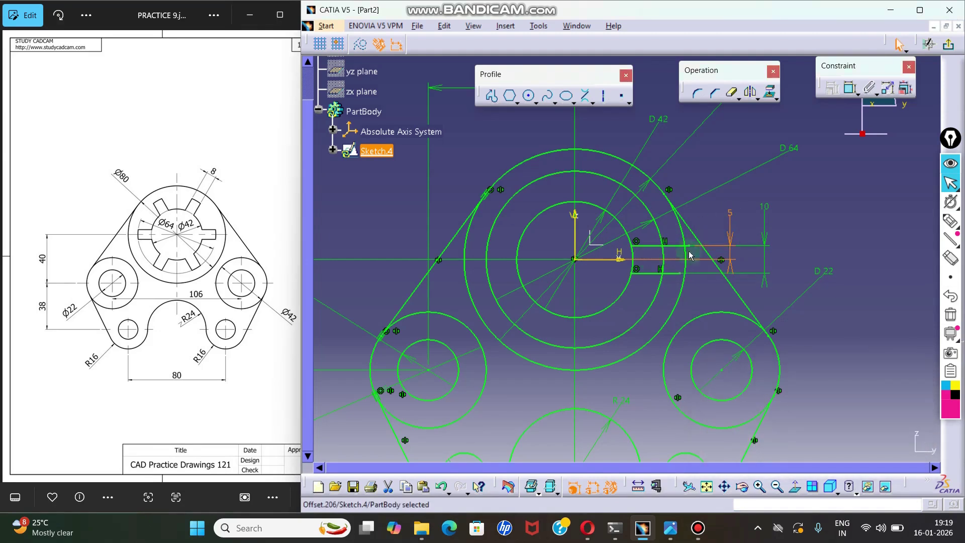
# - Undo the recent slot width and offset value changes, and delete the offset dimension between the upper slot line and the horizontal axis
pyautogui.click(795, 225)
pyautogui.hotkey('ctrl', 'z')
pyautogui.hotkey('ctrl', 'z')
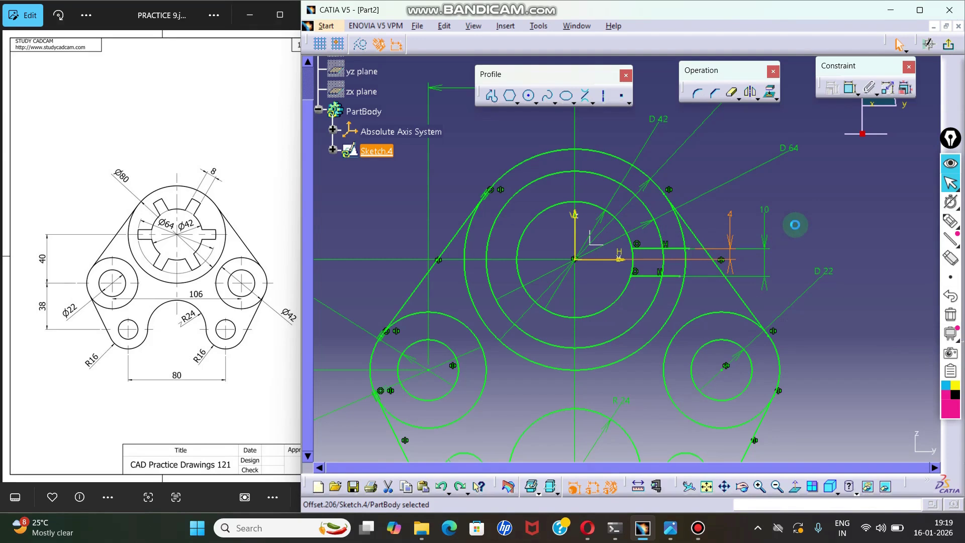
pyautogui.hotkey('ctrl', 'z')
pyautogui.hotkey('ctrl', 'z')
pyautogui.hotkey('ctrl', 'z')
pyautogui.hotkey('ctrl', 'z')
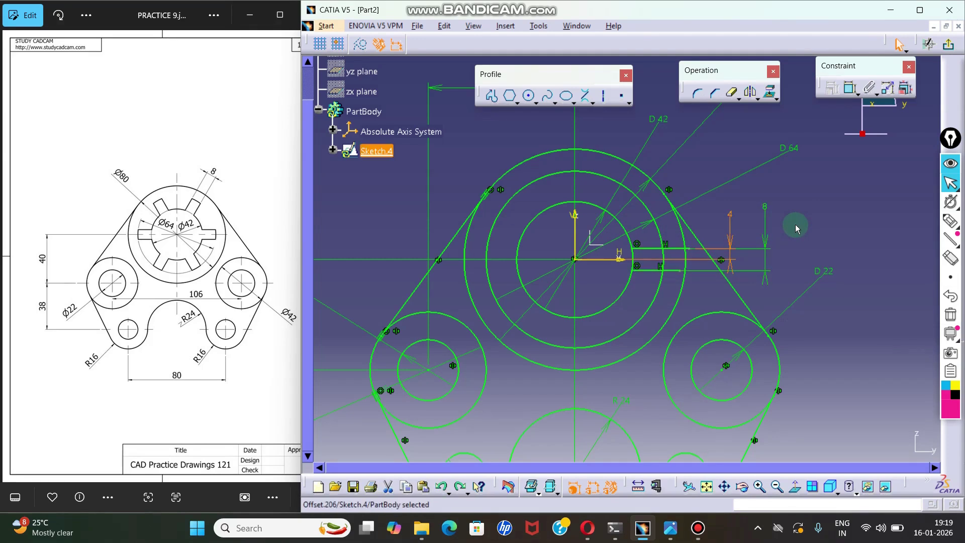
pyautogui.hotkey('ctrl', 'y')
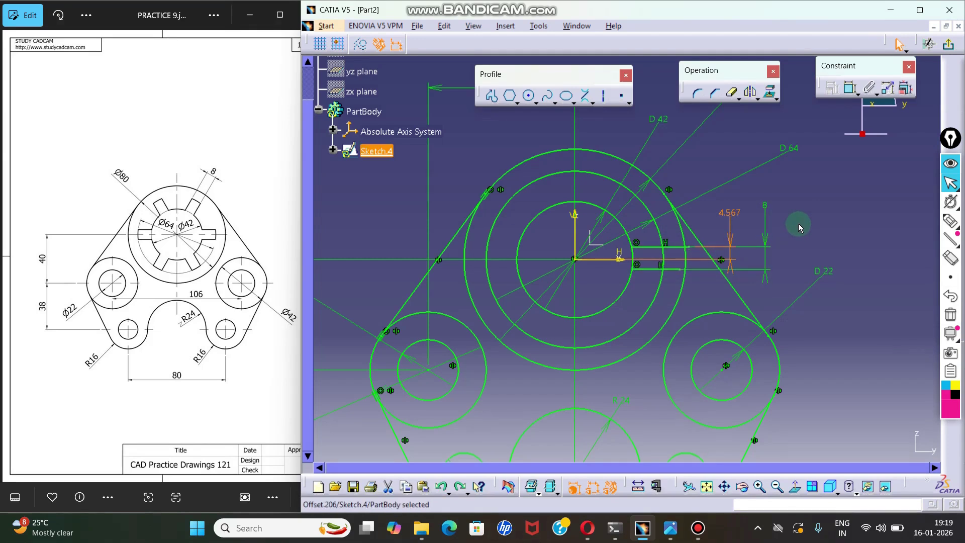
pyautogui.click(798, 224)
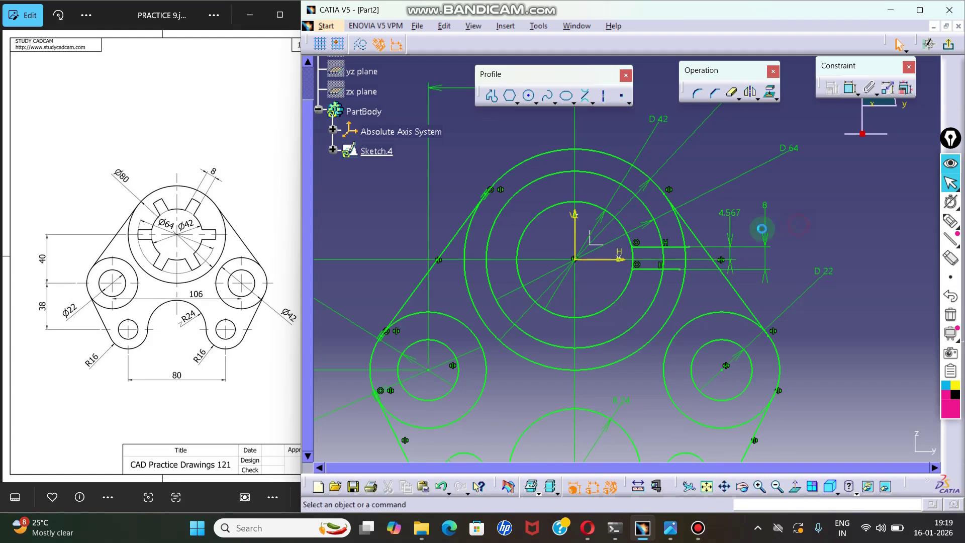
pyautogui.click(732, 243)
pyautogui.press('Delete')
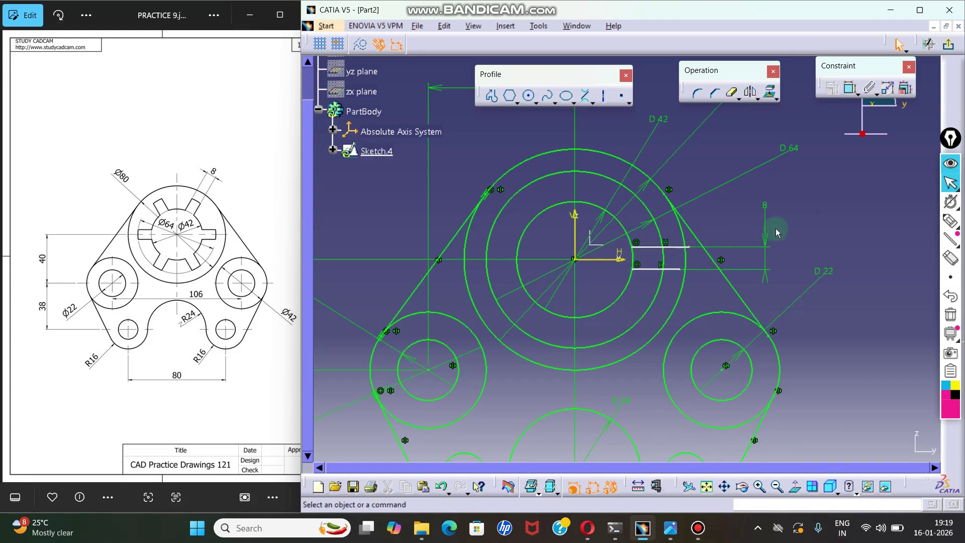
pyautogui.click(652, 248)
pyautogui.keyDown('ctrl'); pyautogui.click(652, 271); pyautogui.keyUp('ctrl')
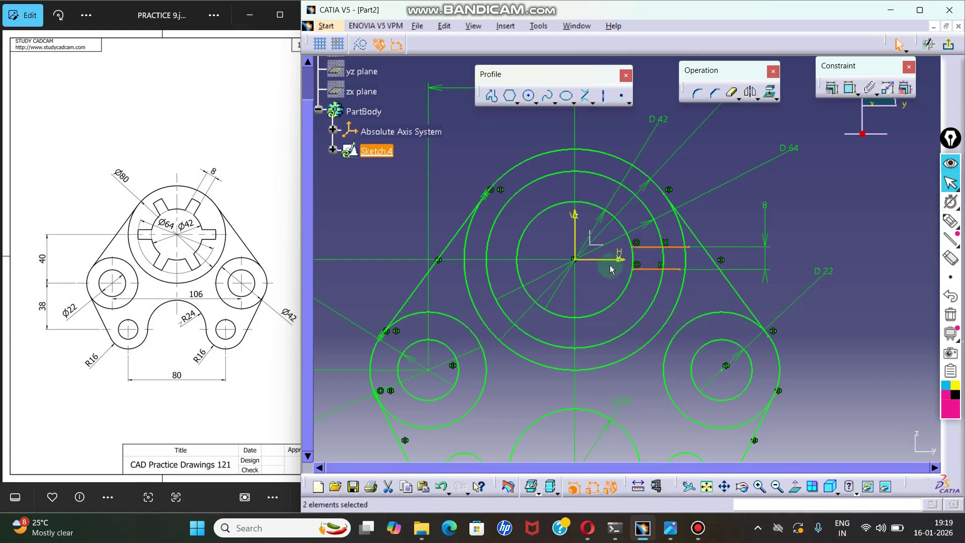
pyautogui.keyDown('ctrl'); pyautogui.click(615, 259); pyautogui.keyUp('ctrl')
pyautogui.click(811, 217)
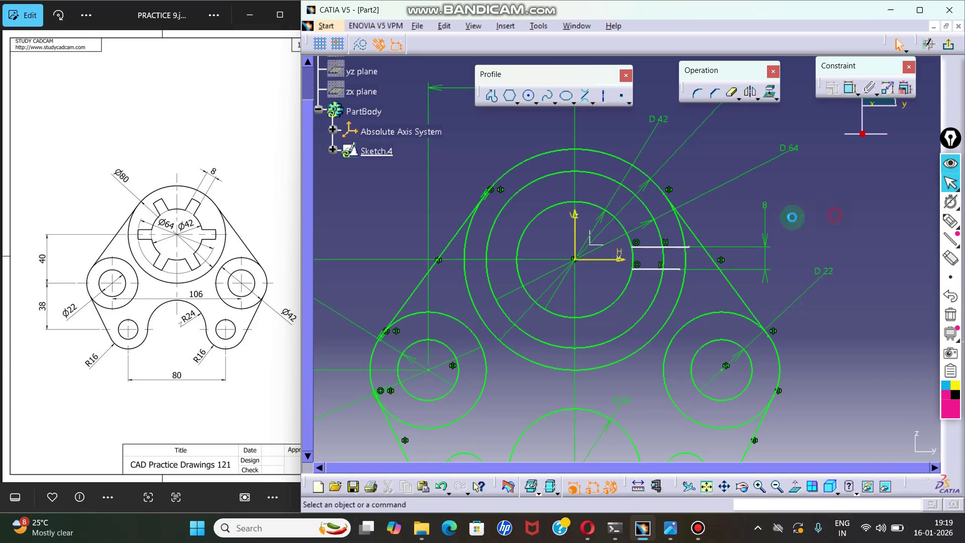
# - Apply a Symmetry constraint to the two slot lines about the horizontal axis
pyautogui.click(648, 249)
pyautogui.keyDown('ctrl'); pyautogui.click(644, 269); pyautogui.keyUp('ctrl')
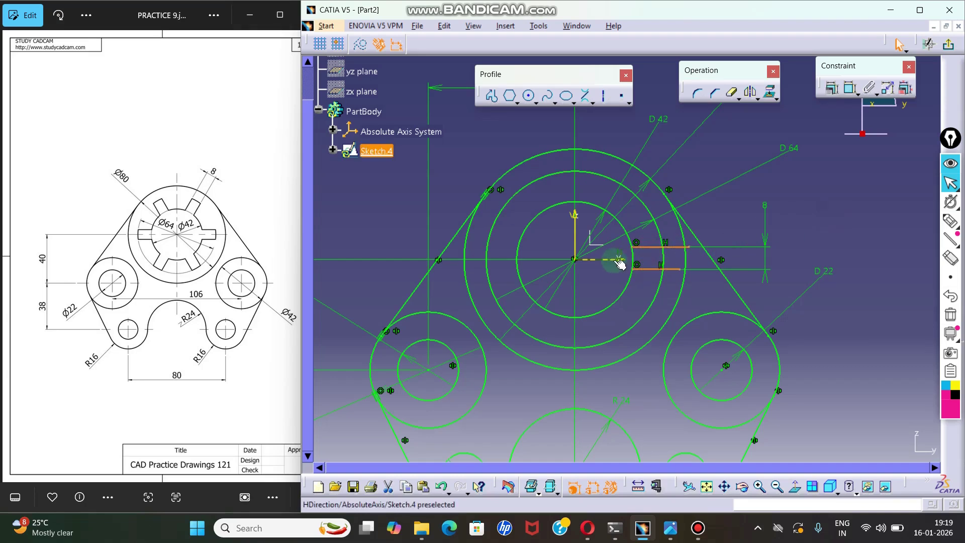
pyautogui.keyDown('ctrl'); pyautogui.click(613, 258); pyautogui.keyUp('ctrl')
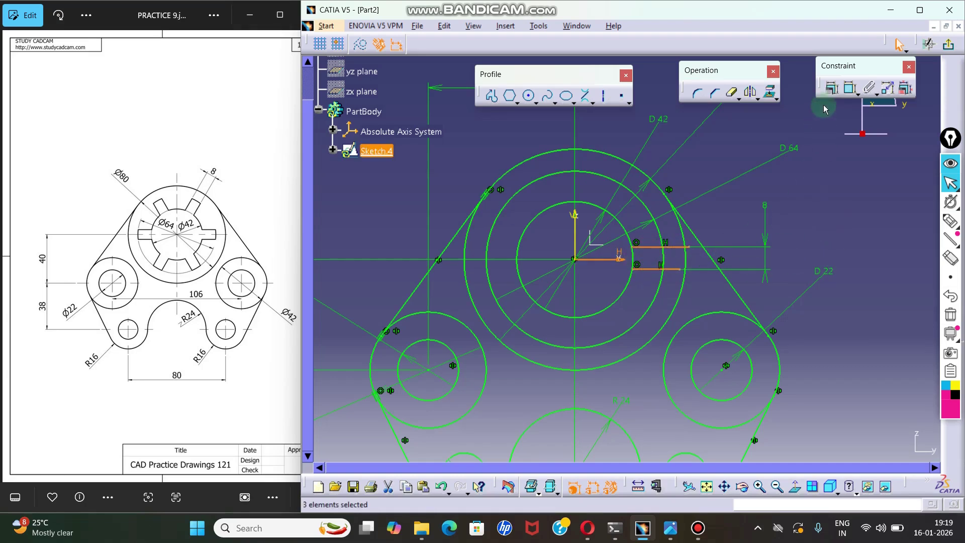
pyautogui.click(832, 89)
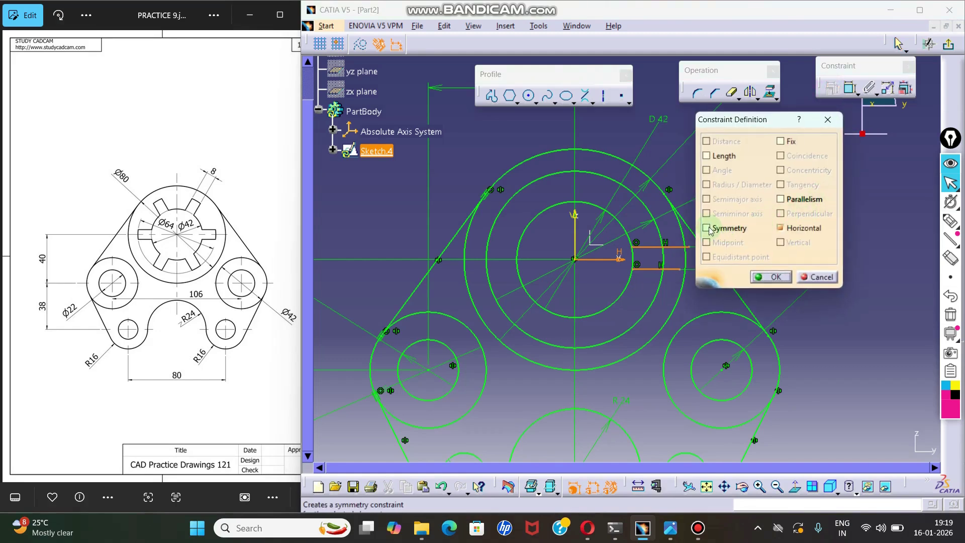
pyautogui.click(707, 229)
pyautogui.click(770, 277)
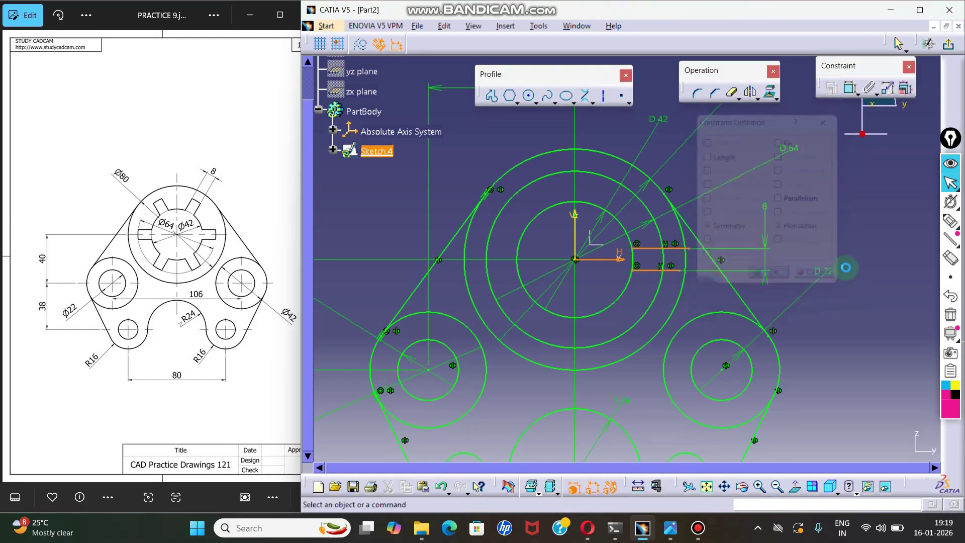
pyautogui.click(856, 266)
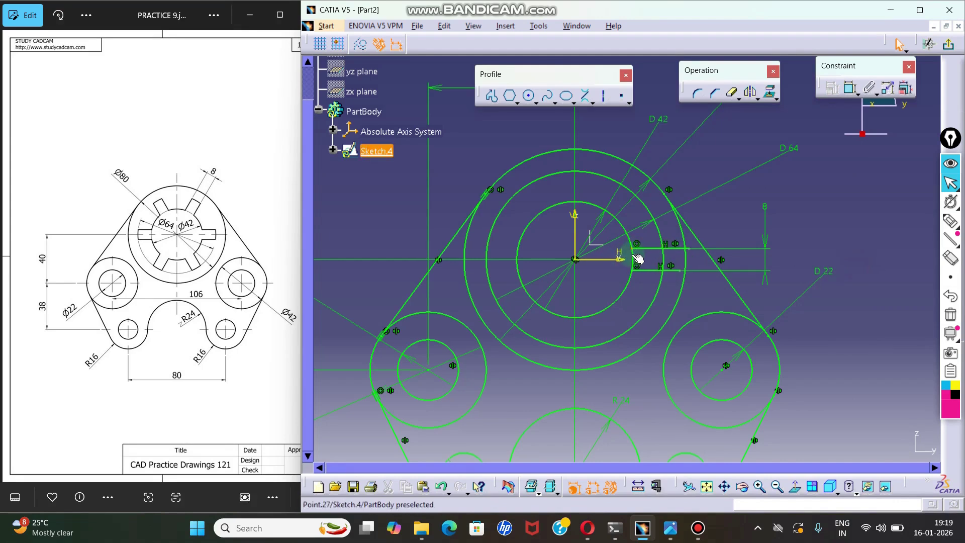
# - Test the slot's symmetry by setting its width to 10 mm, and undo that change
pyautogui.doubleClick(766, 205)
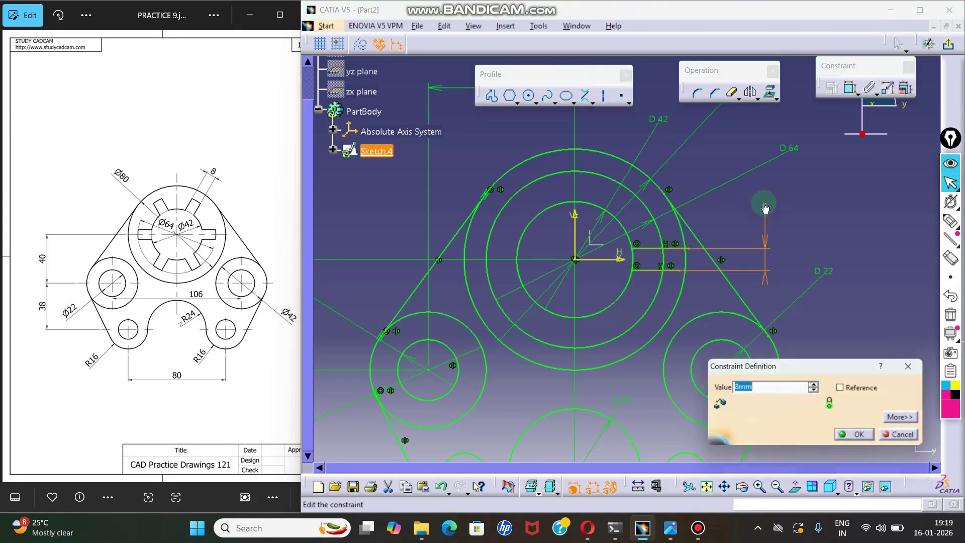
pyautogui.write('10')
pyautogui.press('Return')
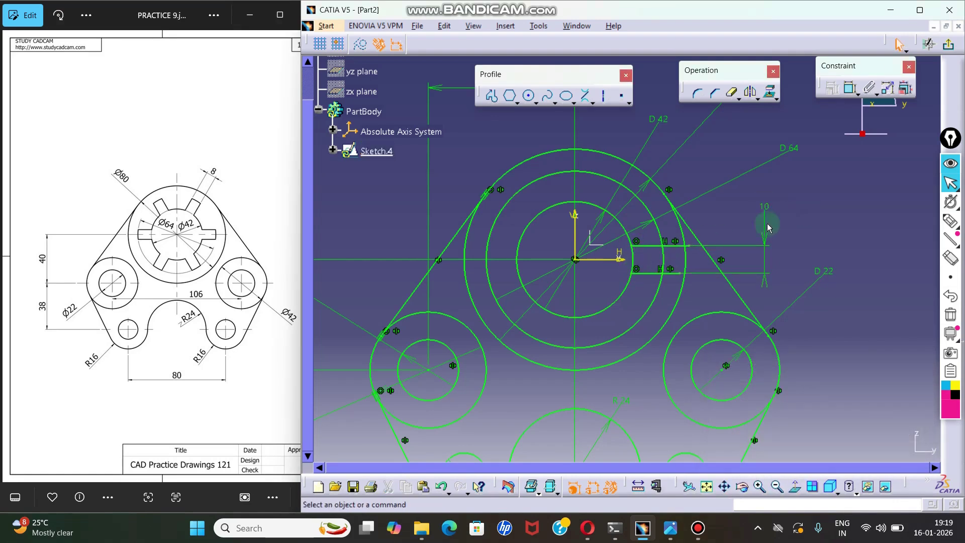
pyautogui.hotkey('ctrl', 'z')
# - Quick Trim the ends of both slot lines that extend beyond the 64 mm circle
pyautogui.click(731, 93)
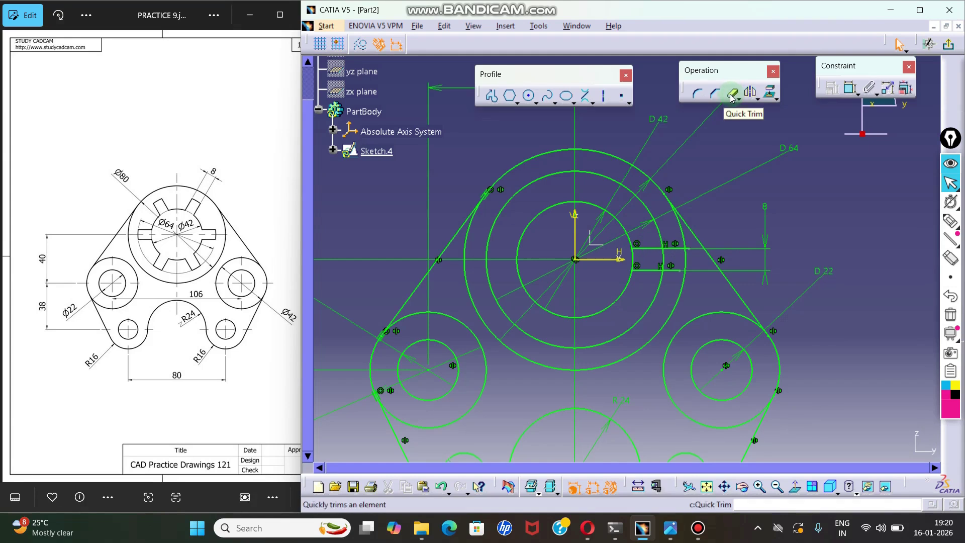
pyautogui.click(686, 249)
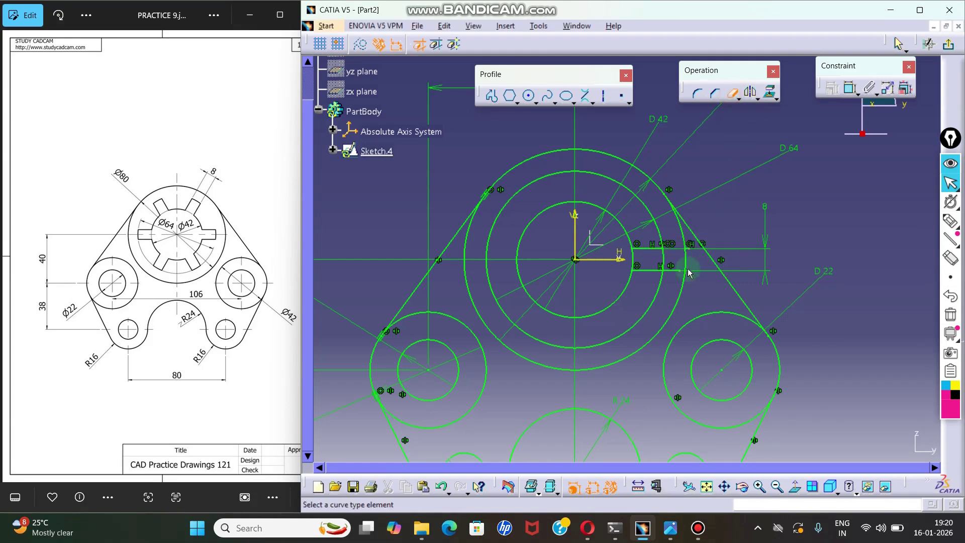
pyautogui.moveTo(688, 273)
pyautogui.mouseDown(button='middle')
pyautogui.moveTo(738, 216)
pyautogui.moveTo(745, 225)
pyautogui.moveTo(791, 221)
pyautogui.mouseUp(button='middle')
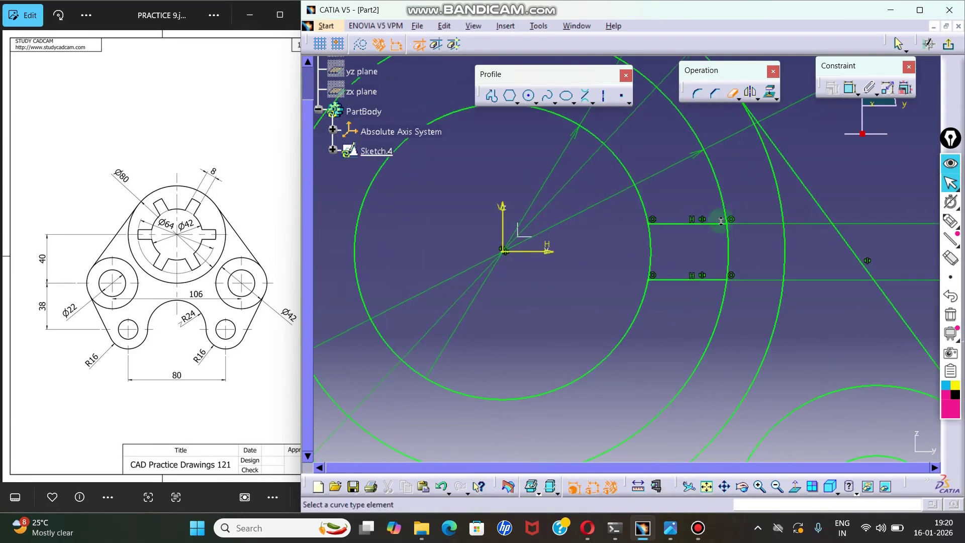
pyautogui.moveTo(721, 221); pyautogui.dragTo(703, 261, button='middle')
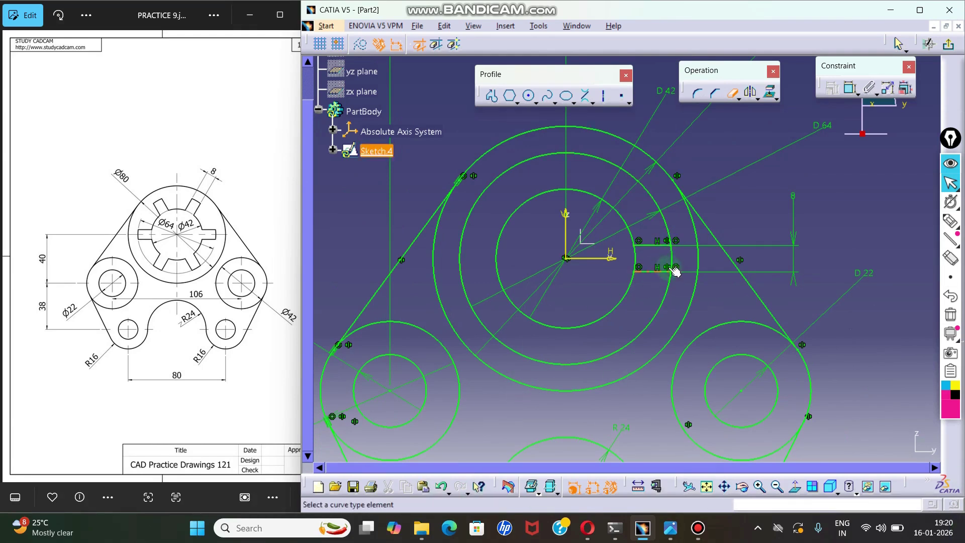
# - Trim the 64 mm circle down to the slot's end arc and remove the 42 mm circle's segment across the slot mouth
pyautogui.moveTo(685, 245); pyautogui.dragTo(684, 226, button='middle')
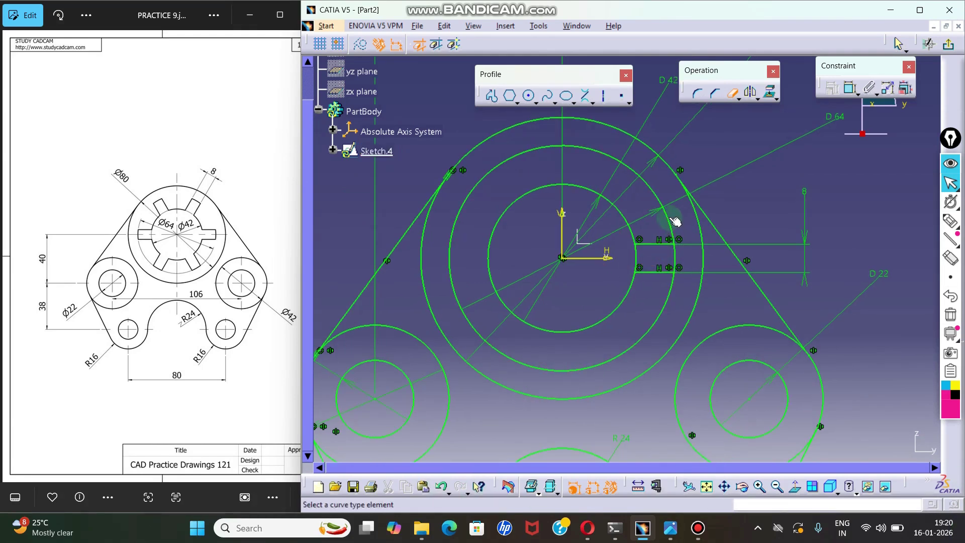
pyautogui.click(669, 218)
pyautogui.moveTo(711, 278); pyautogui.dragTo(728, 276, button='middle')
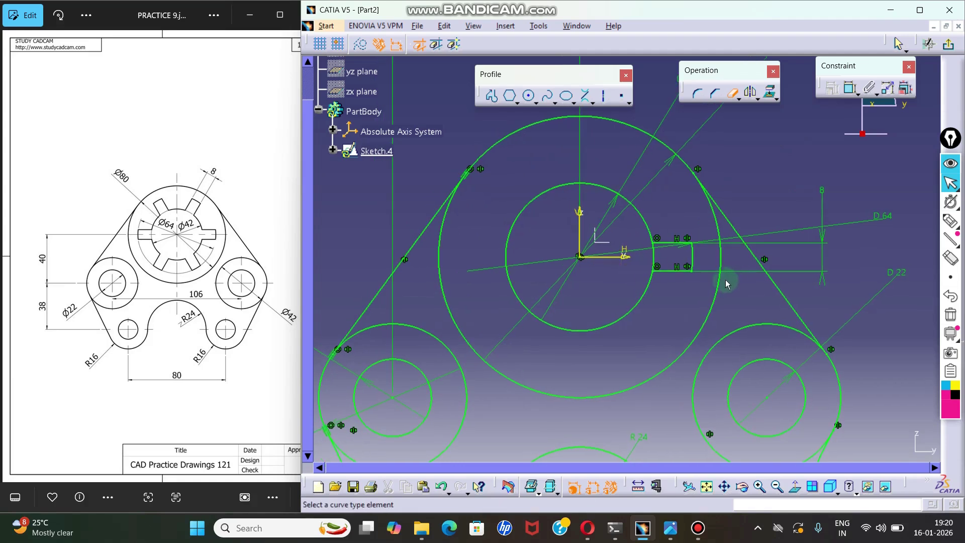
pyautogui.click(657, 257)
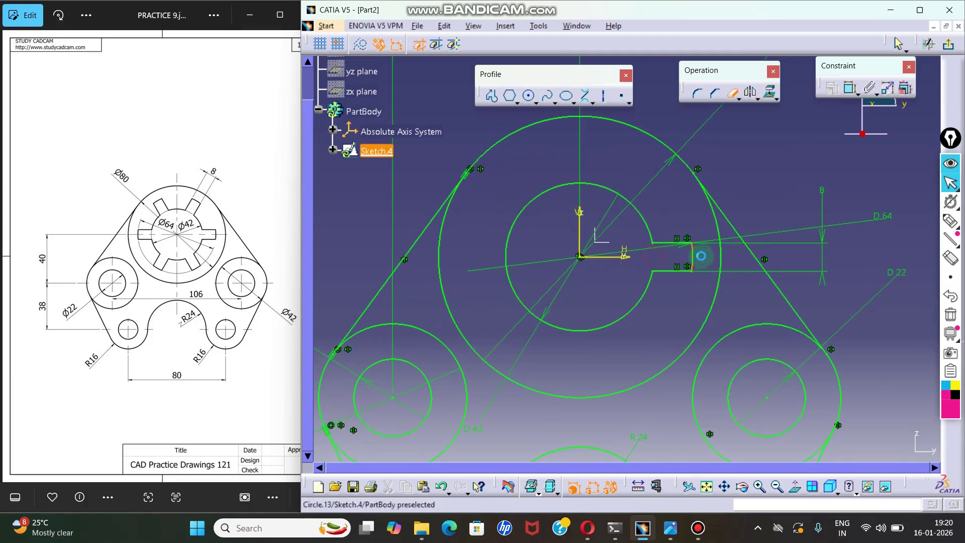
pyautogui.click(757, 179)
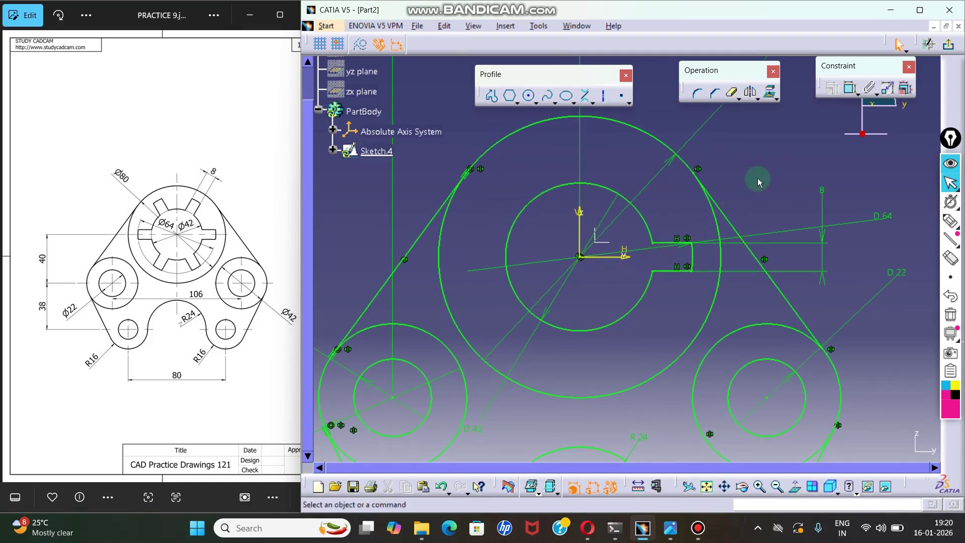
# - Start a duplicating Rotate of the slot's two lines and end arc about the origin, with the angle reference through the slot's end
pyautogui.click(671, 236)
pyautogui.keyDown('ctrl'); pyautogui.moveTo(668, 233); pyautogui.dragTo(674, 245, button='middle'); pyautogui.keyUp('ctrl')
pyautogui.click(672, 245)
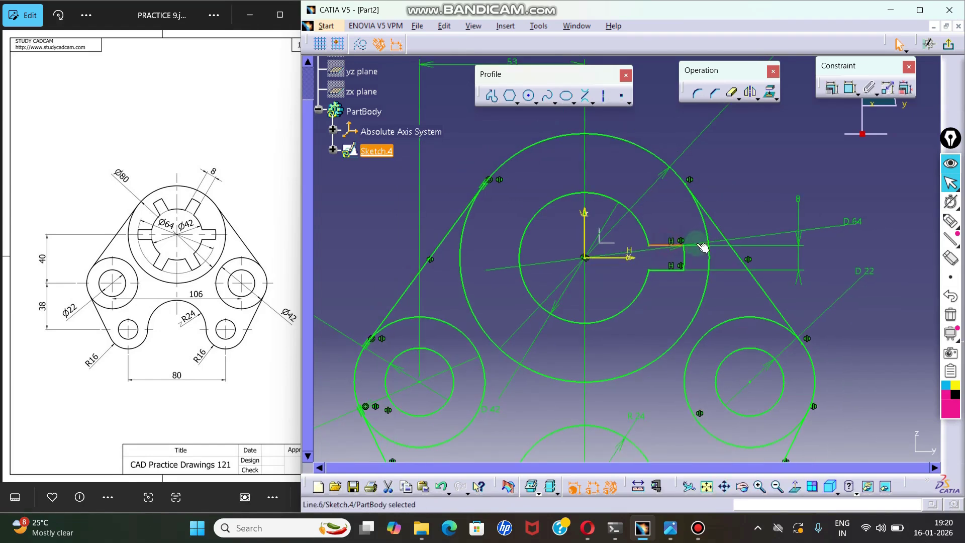
pyautogui.keyDown('ctrl'); pyautogui.click(684, 255); pyautogui.keyUp('ctrl')
pyautogui.keyDown('ctrl'); pyautogui.click(666, 271); pyautogui.keyUp('ctrl')
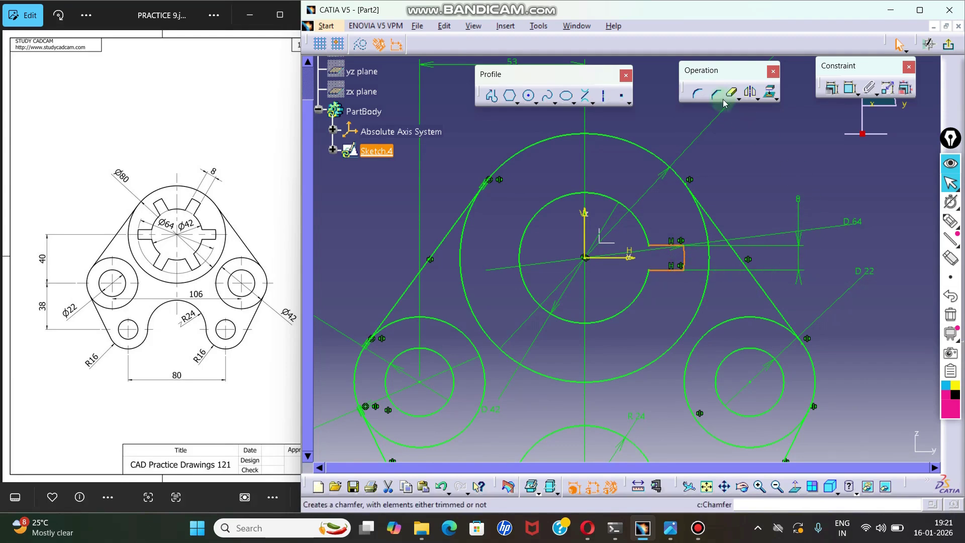
pyautogui.click(756, 95)
pyautogui.click(758, 99)
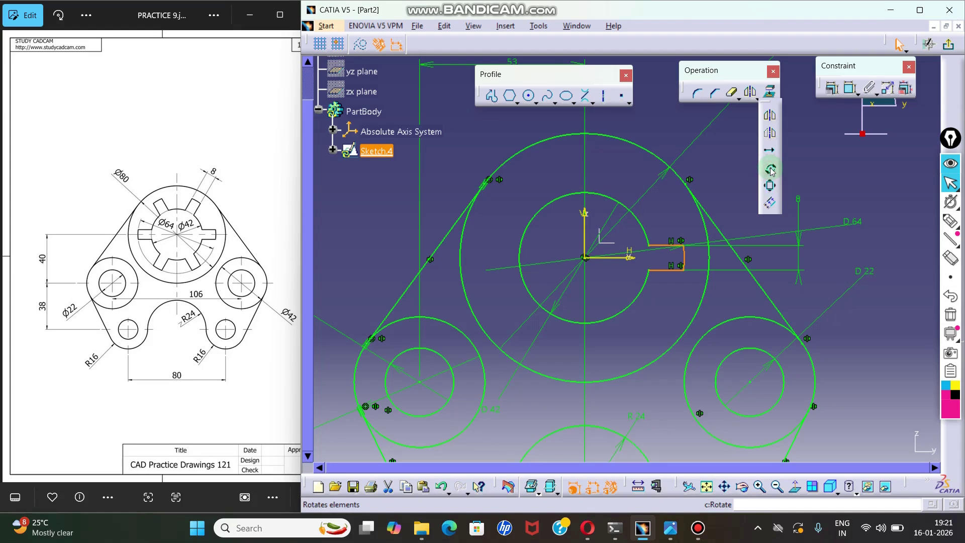
pyautogui.click(772, 171)
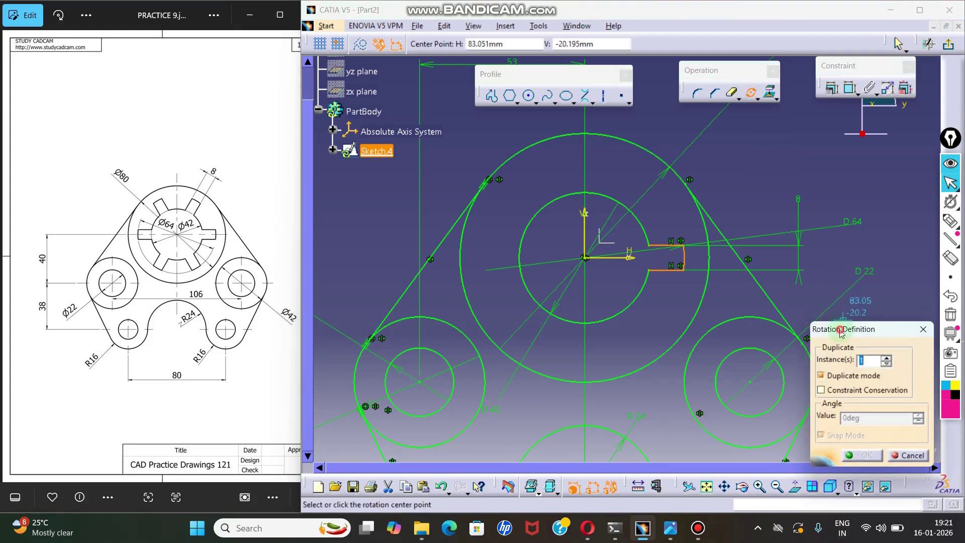
pyautogui.moveTo(840, 331); pyautogui.dragTo(805, 163)
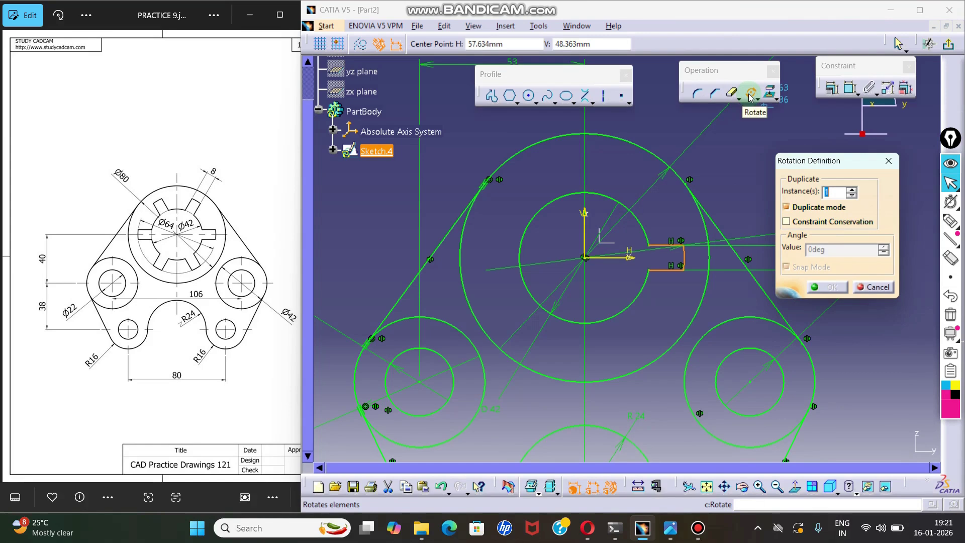
pyautogui.click(585, 258)
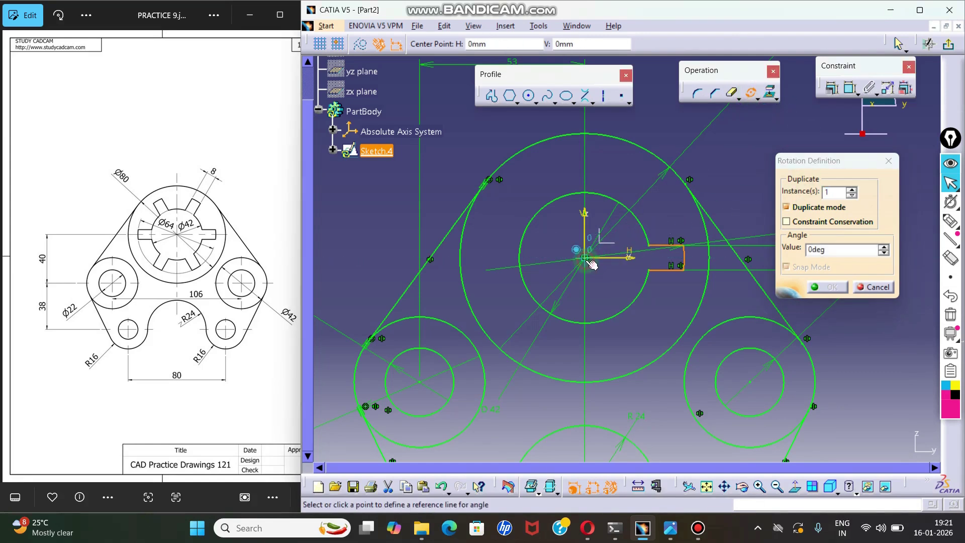
pyautogui.click(687, 259)
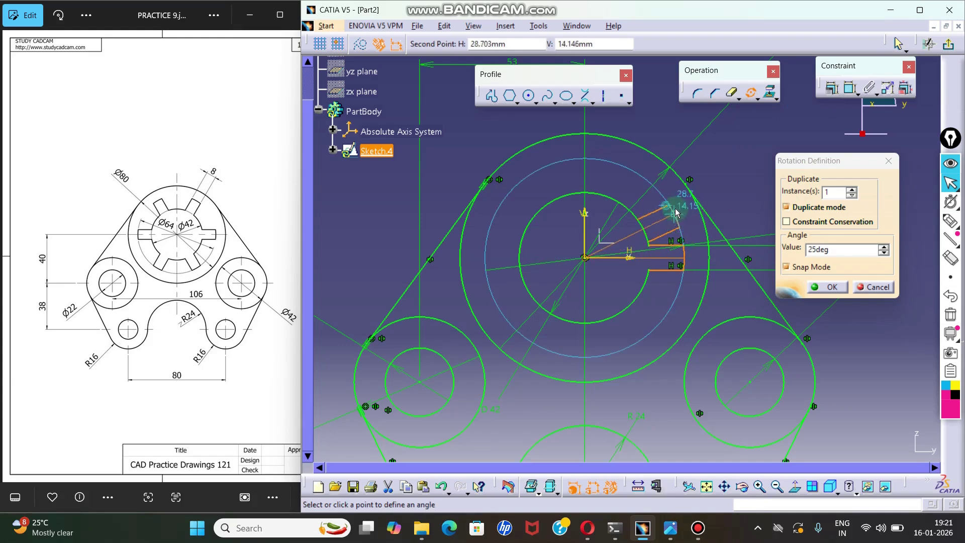
# - Set the rotation to 5 instances at 60 degrees and create the slot copies
pyautogui.click(819, 193)
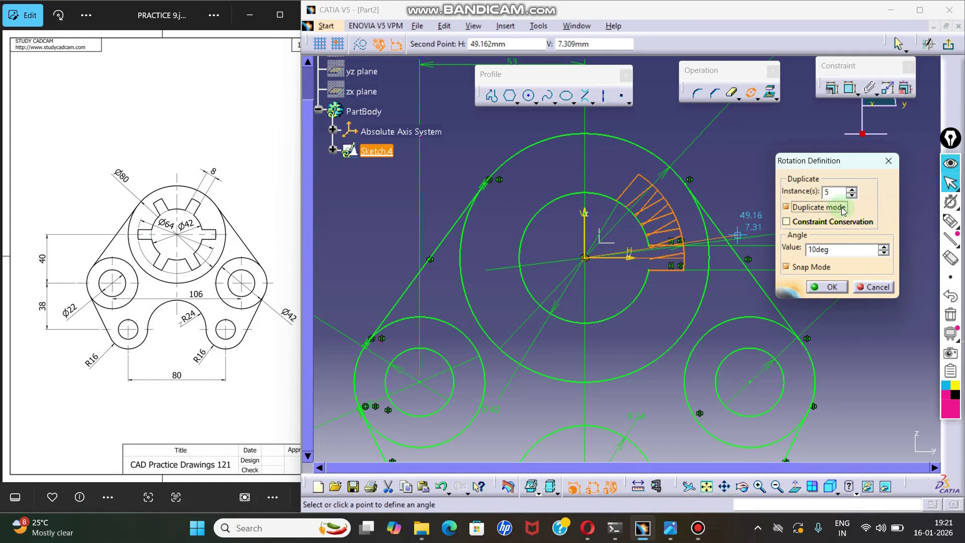
pyautogui.doubleClick(853, 250)
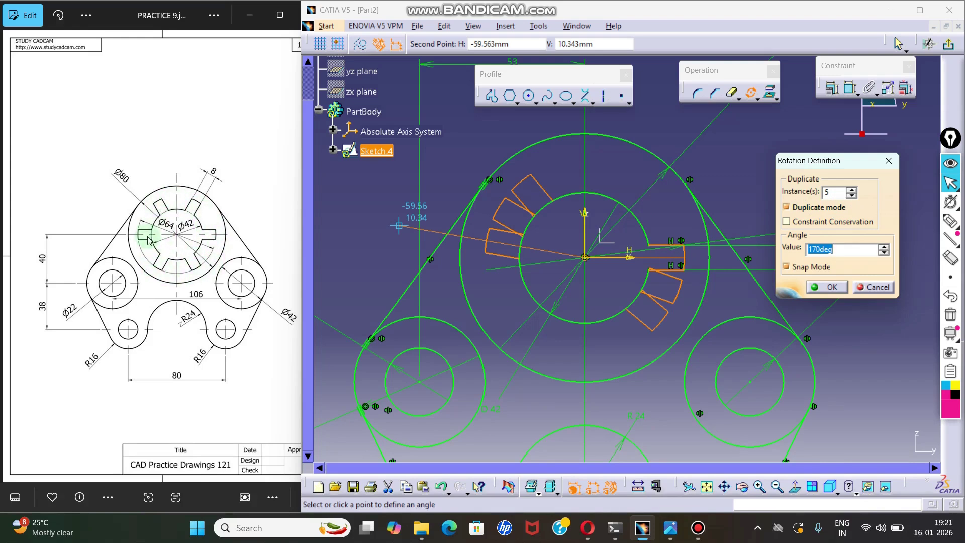
pyautogui.moveTo(825, 251); pyautogui.dragTo(800, 253)
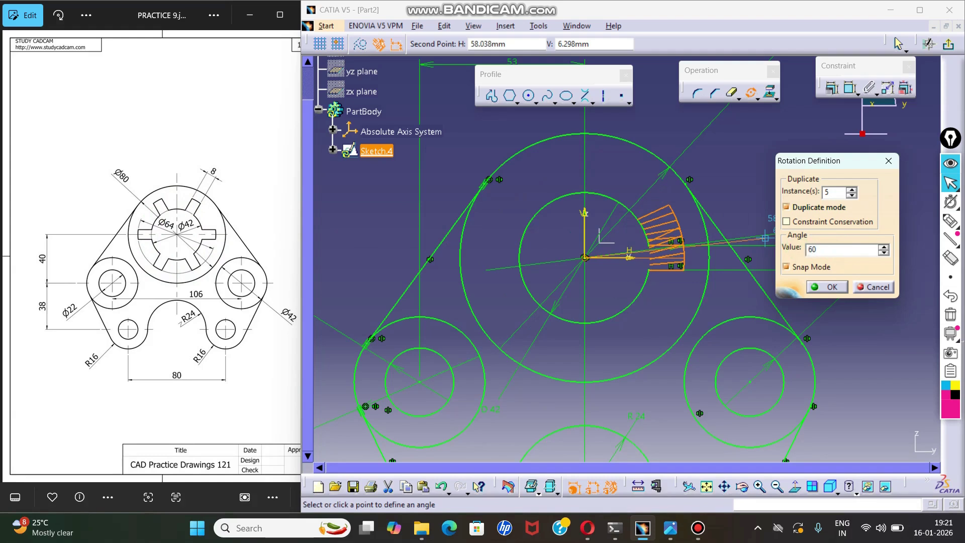
pyautogui.press('Return')
pyautogui.click(812, 180)
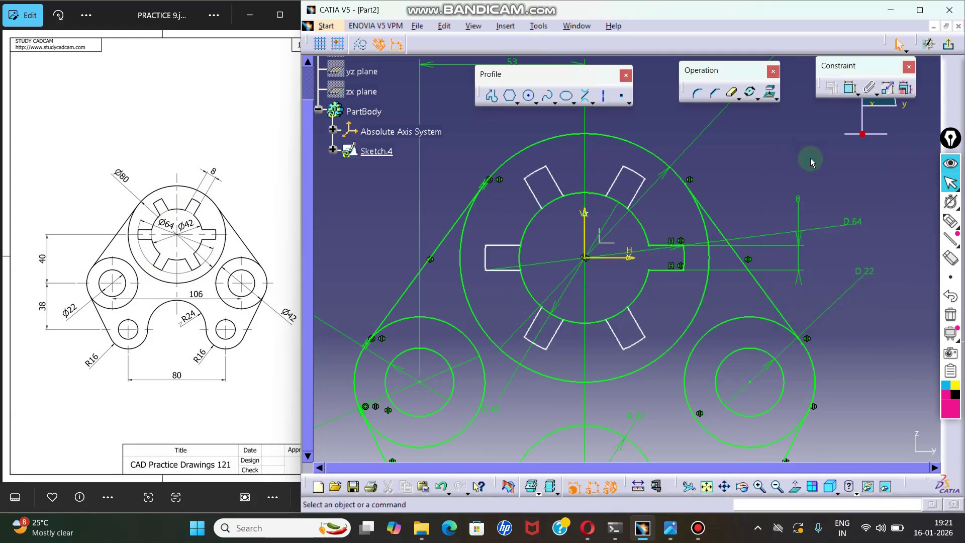
# - Quick Trim the inner 42 mm circle's segments across the mouths of the five copied slots
pyautogui.click(734, 98)
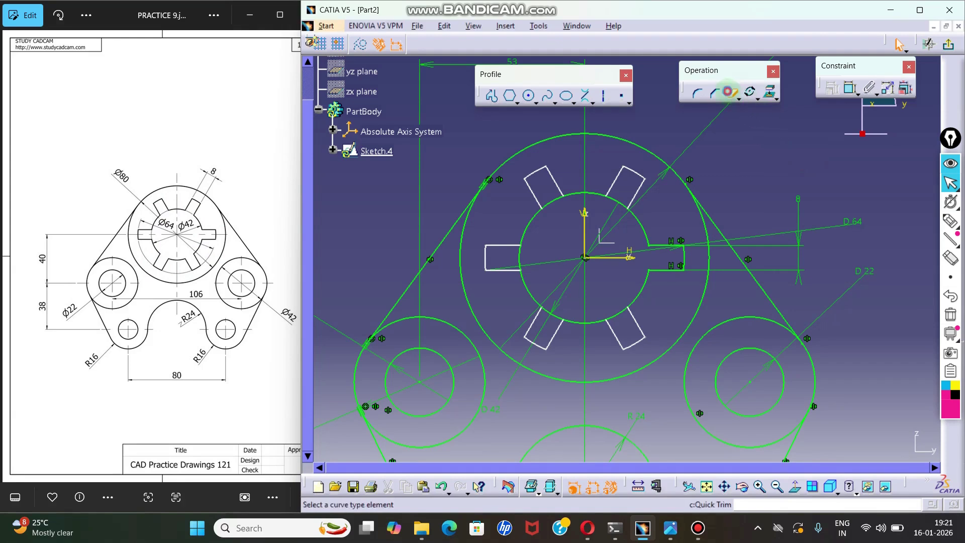
pyautogui.click(556, 201)
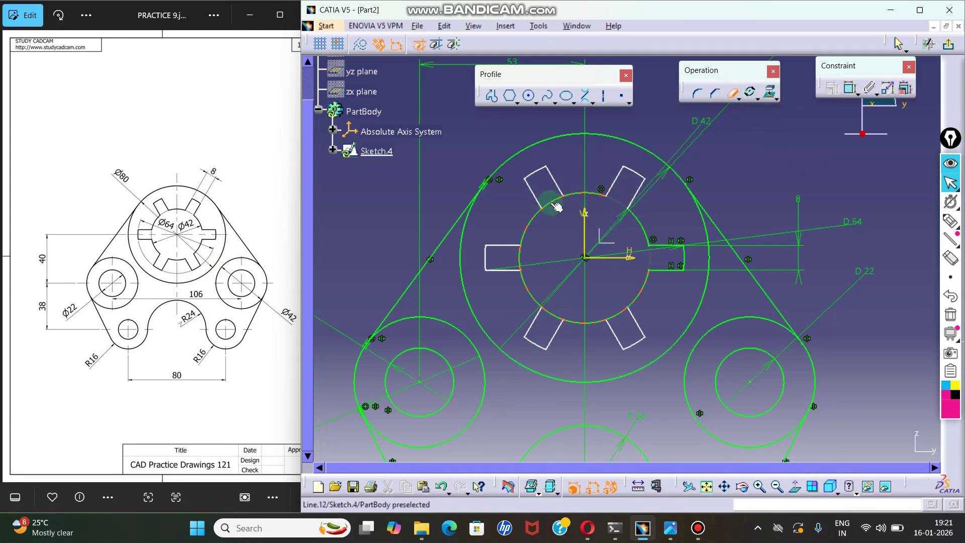
pyautogui.click(519, 253)
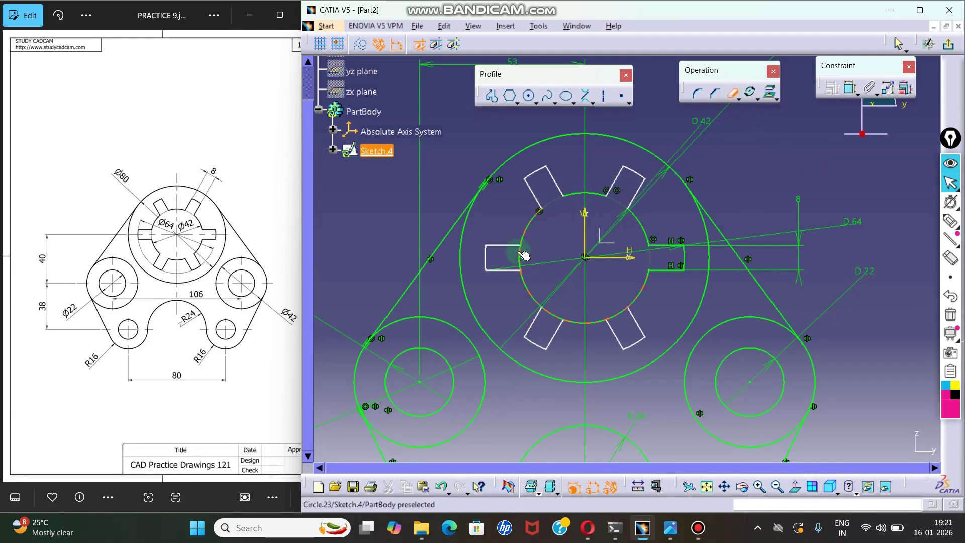
pyautogui.click(553, 314)
pyautogui.click(620, 317)
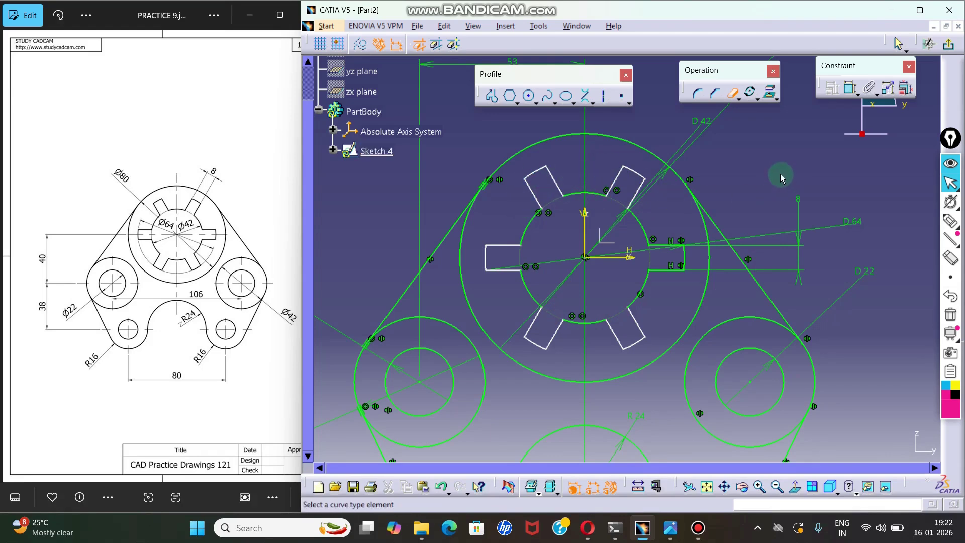
# - Select the side lines and end arcs of all five copied slots around the 42 mm central opening
pyautogui.moveTo(771, 170)
pyautogui.mouseDown(button='middle')
pyautogui.moveTo(811, 229)
pyautogui.moveTo(813, 203)
pyautogui.moveTo(809, 220)
pyautogui.moveTo(806, 201)
pyautogui.moveTo(751, 170)
pyautogui.mouseUp(button='middle')
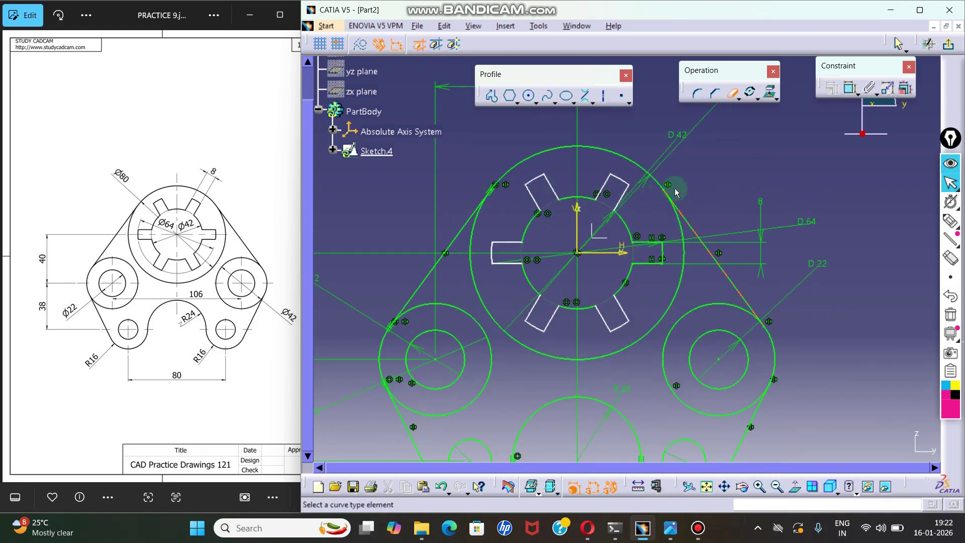
pyautogui.click(624, 194)
pyautogui.keyDown('ctrl'); pyautogui.click(622, 180); pyautogui.keyUp('ctrl')
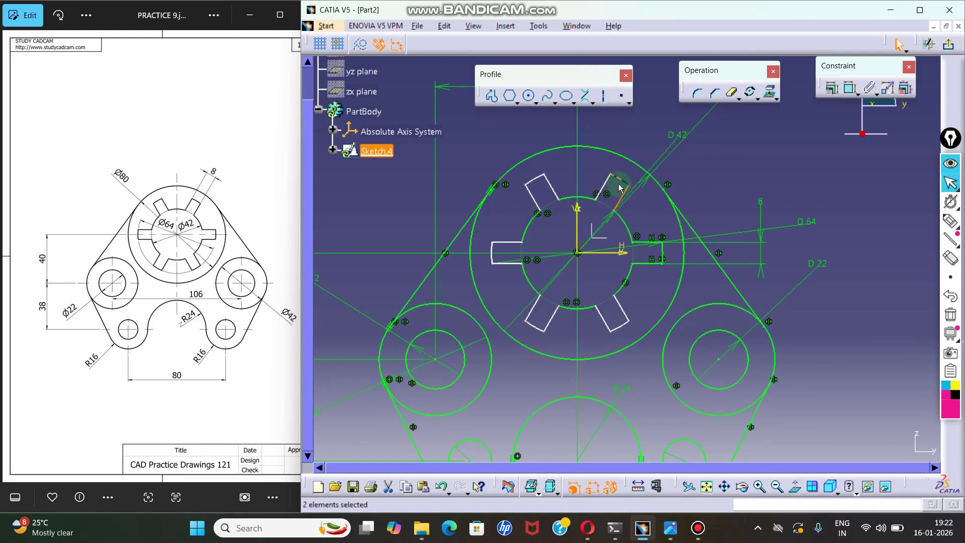
pyautogui.keyDown('ctrl'); pyautogui.click(602, 184); pyautogui.keyUp('ctrl')
pyautogui.keyDown('ctrl'); pyautogui.click(552, 188); pyautogui.keyUp('ctrl')
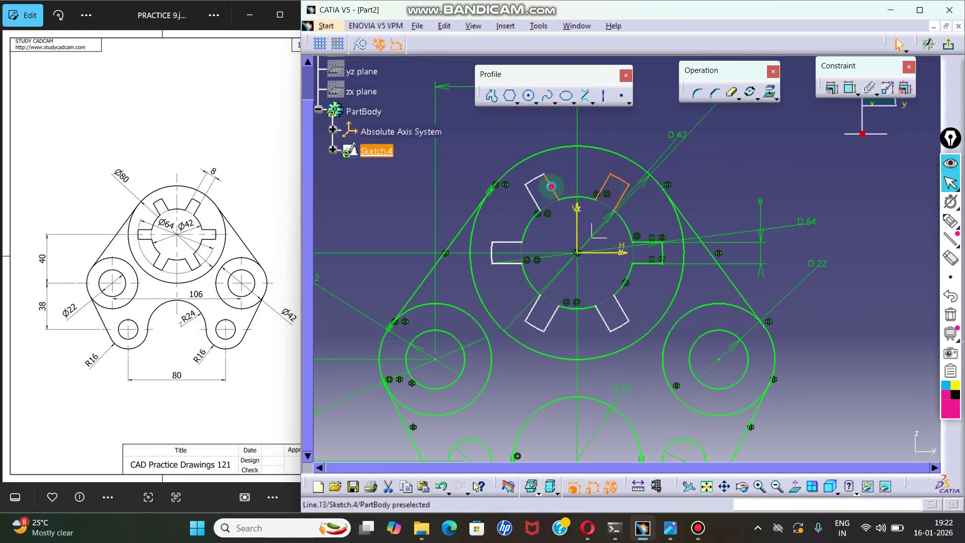
pyautogui.keyDown('ctrl'); pyautogui.click(534, 179); pyautogui.keyUp('ctrl')
pyautogui.keyDown('ctrl'); pyautogui.click(535, 195); pyautogui.keyUp('ctrl')
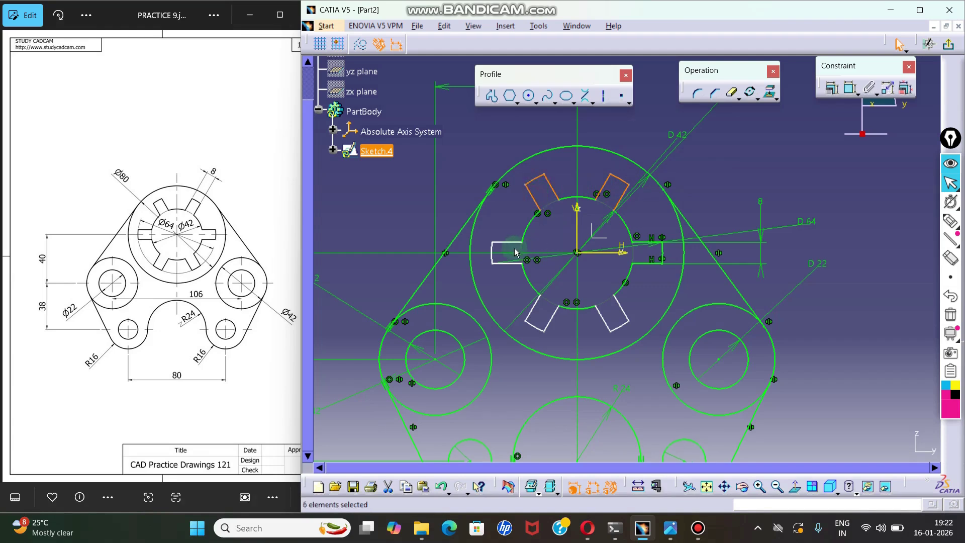
pyautogui.keyDown('ctrl'); pyautogui.click(507, 243); pyautogui.keyUp('ctrl')
pyautogui.keyDown('ctrl'); pyautogui.click(505, 262); pyautogui.keyUp('ctrl')
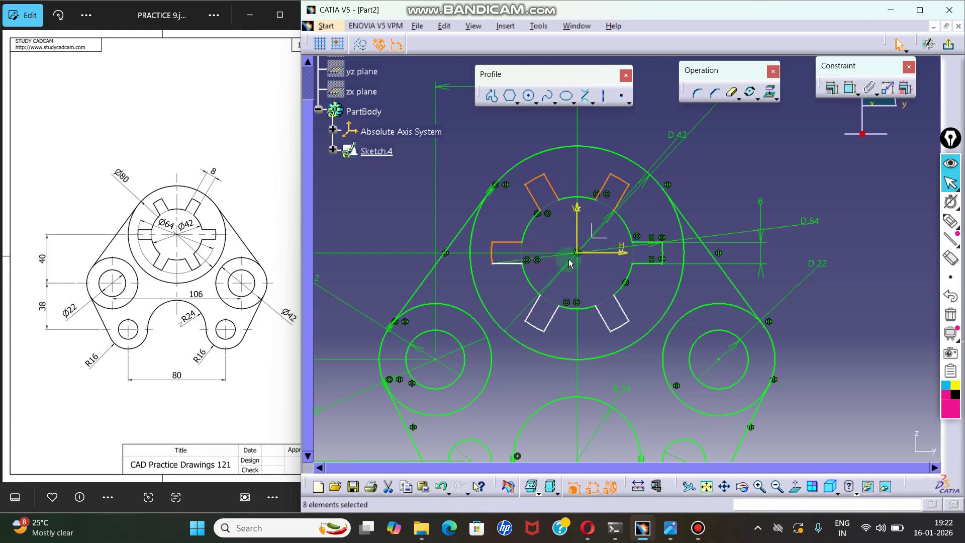
pyautogui.keyDown('ctrl'); pyautogui.click(508, 264); pyautogui.keyUp('ctrl')
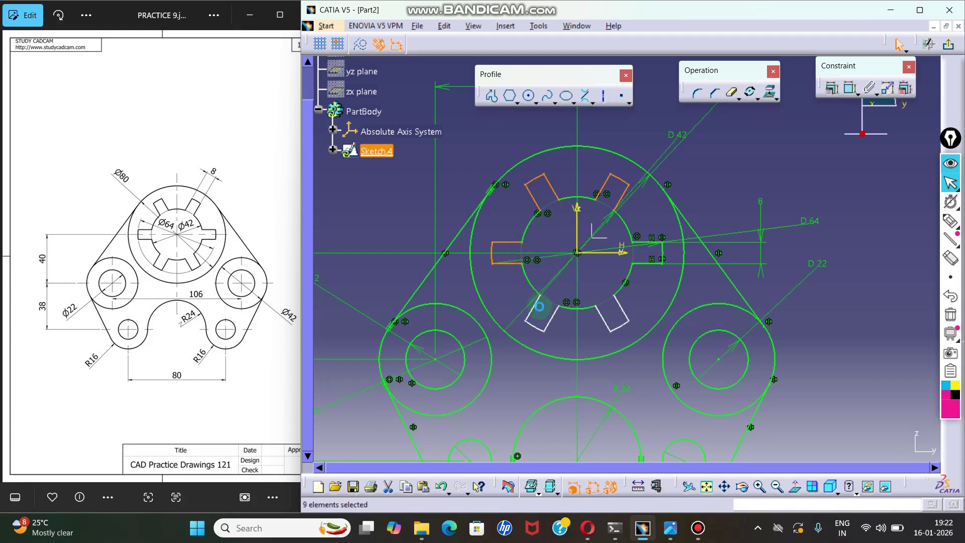
pyautogui.keyDown('ctrl'); pyautogui.click(536, 309); pyautogui.keyUp('ctrl')
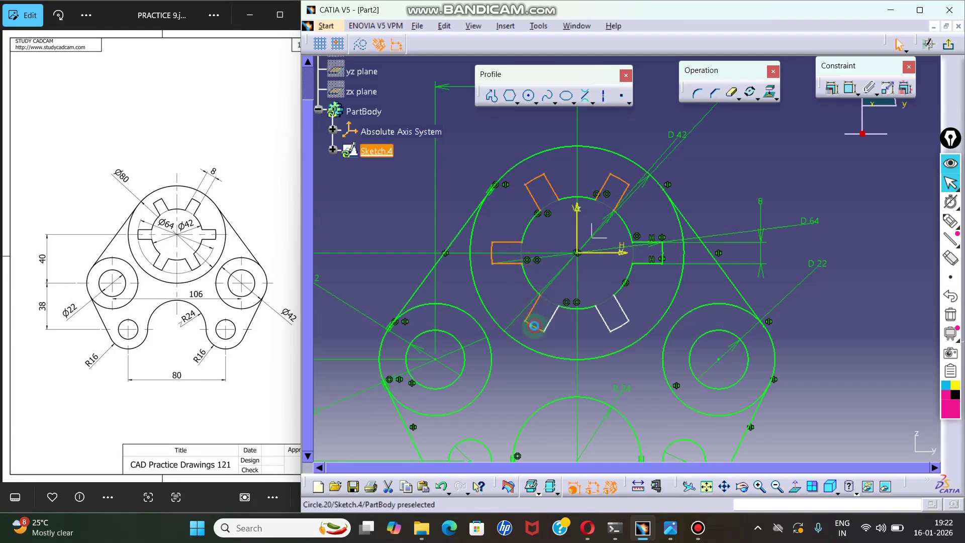
pyautogui.keyDown('ctrl'); pyautogui.click(552, 319); pyautogui.keyUp('ctrl')
pyautogui.keyDown('ctrl'); pyautogui.click(604, 321); pyautogui.keyUp('ctrl')
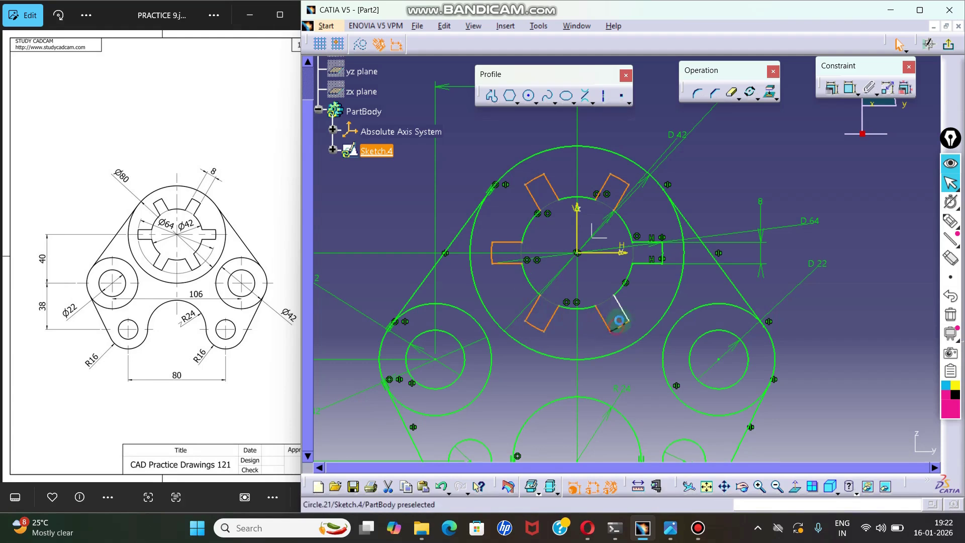
pyautogui.keyDown('ctrl'); pyautogui.click(626, 317); pyautogui.keyUp('ctrl')
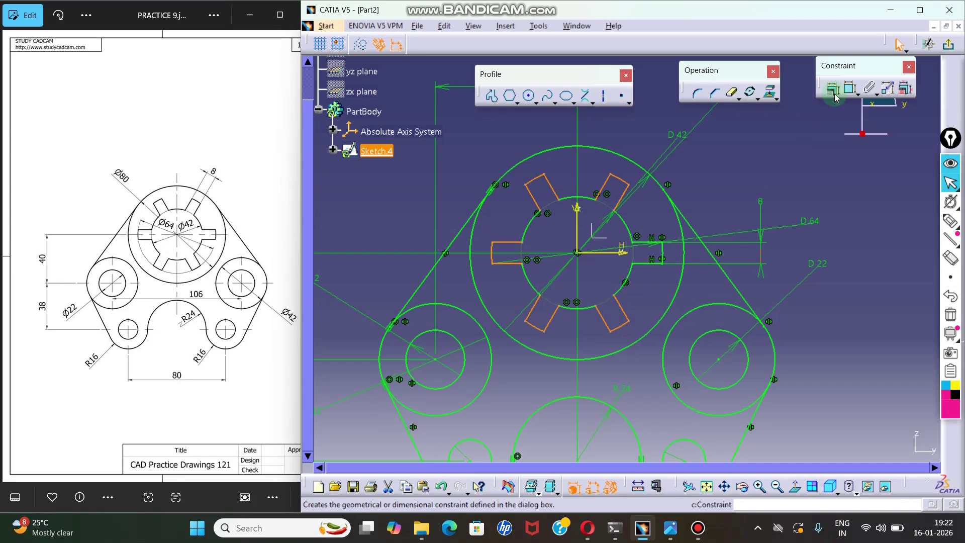
# - Apply Auto Constraint to the selected slot copies, using the V and H directions as reference elements
pyautogui.moveTo(853, 66); pyautogui.dragTo(846, 71)
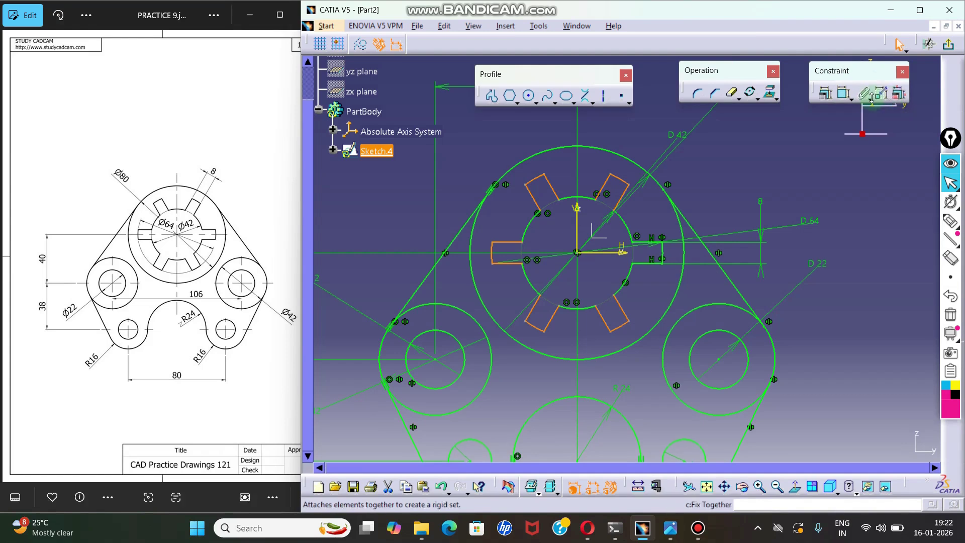
pyautogui.click(869, 99)
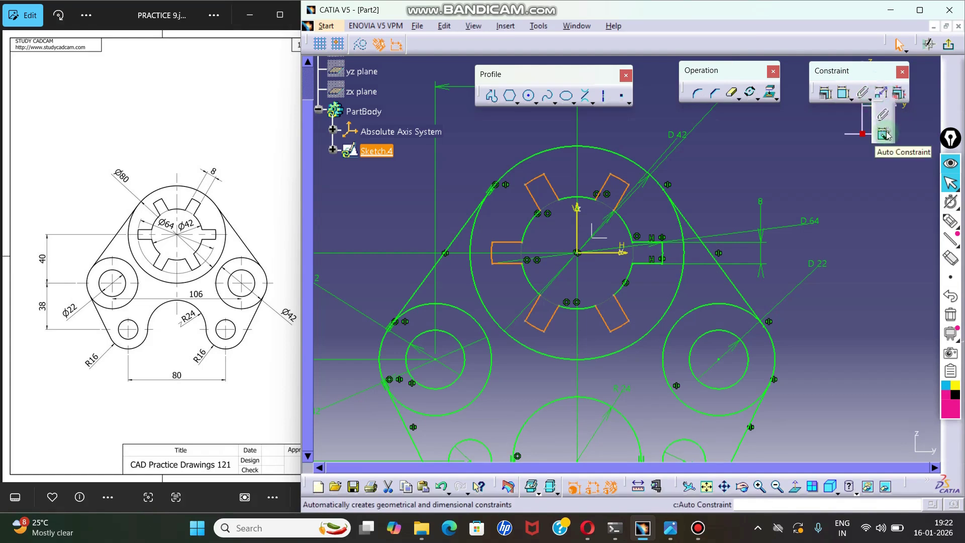
pyautogui.click(885, 134)
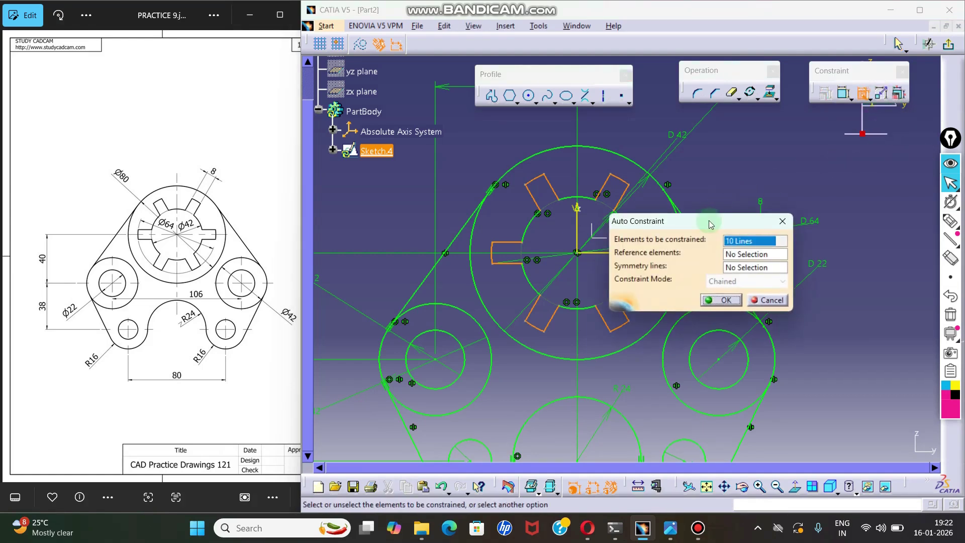
pyautogui.moveTo(710, 223); pyautogui.dragTo(835, 155)
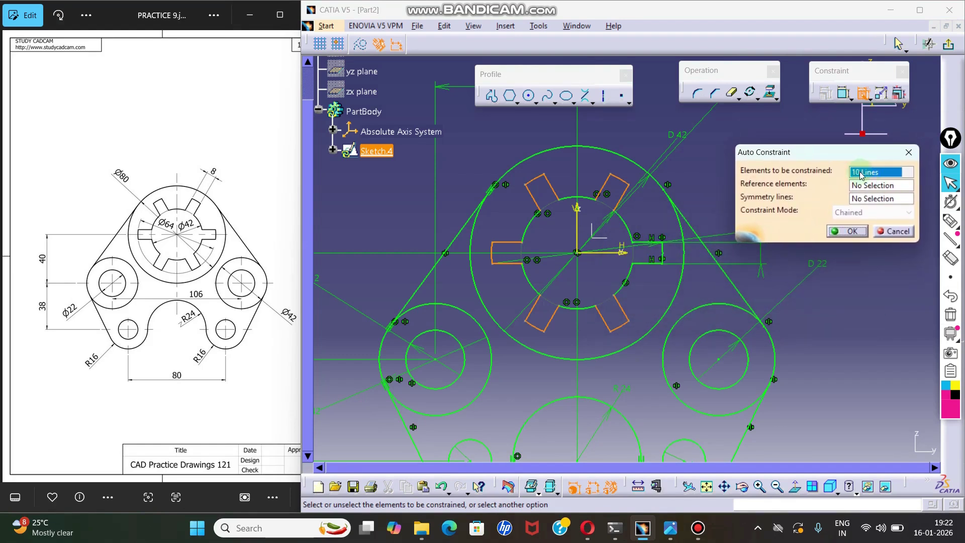
pyautogui.click(879, 188)
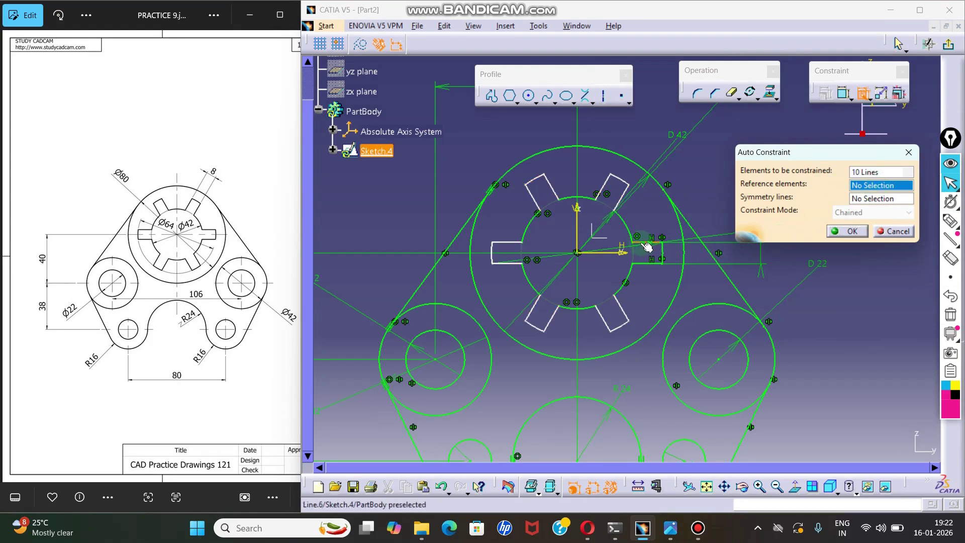
pyautogui.click(581, 218)
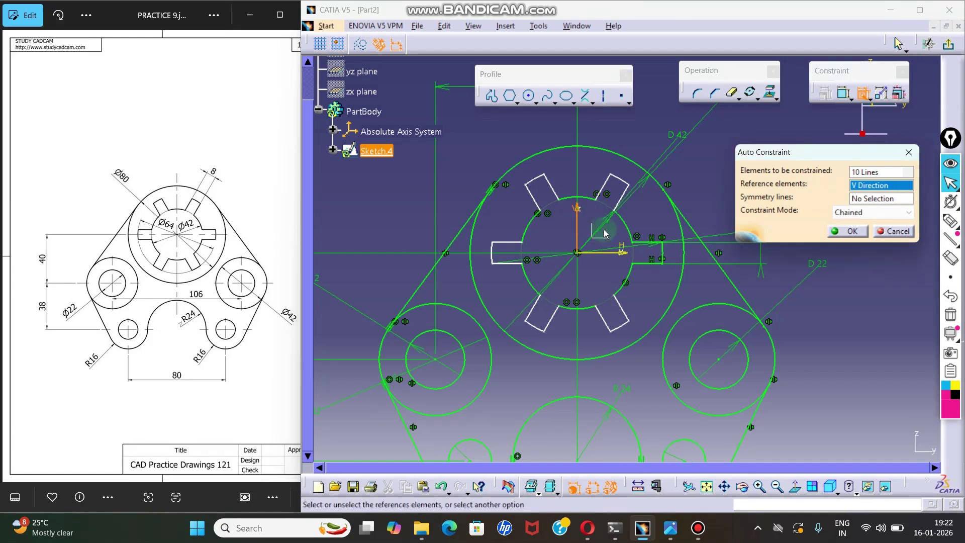
pyautogui.click(618, 255)
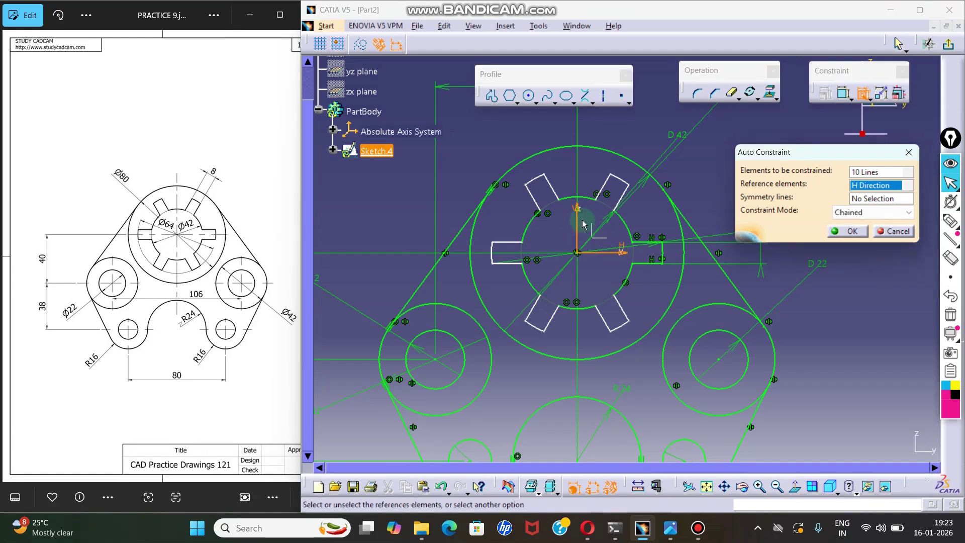
pyautogui.click(853, 231)
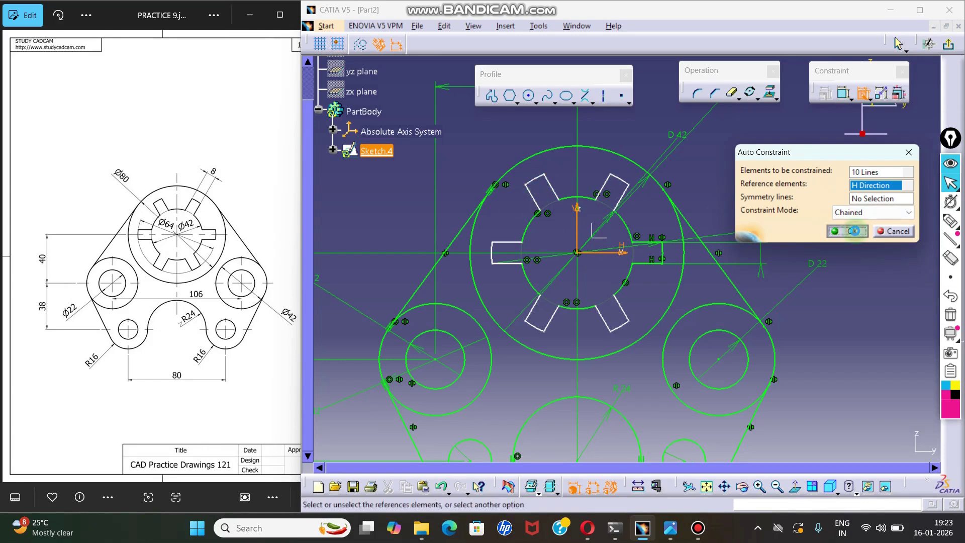
# - Move the 60° angle, slot-length, R 32 and slot-width dimensions away from the slot outlines for readability
pyautogui.moveTo(797, 210)
pyautogui.mouseDown(button='middle')
pyautogui.moveTo(811, 183)
pyautogui.moveTo(829, 244)
pyautogui.mouseUp(button='middle')
pyautogui.moveTo(604, 161); pyautogui.dragTo(614, 121)
pyautogui.moveTo(611, 186); pyautogui.dragTo(583, 165)
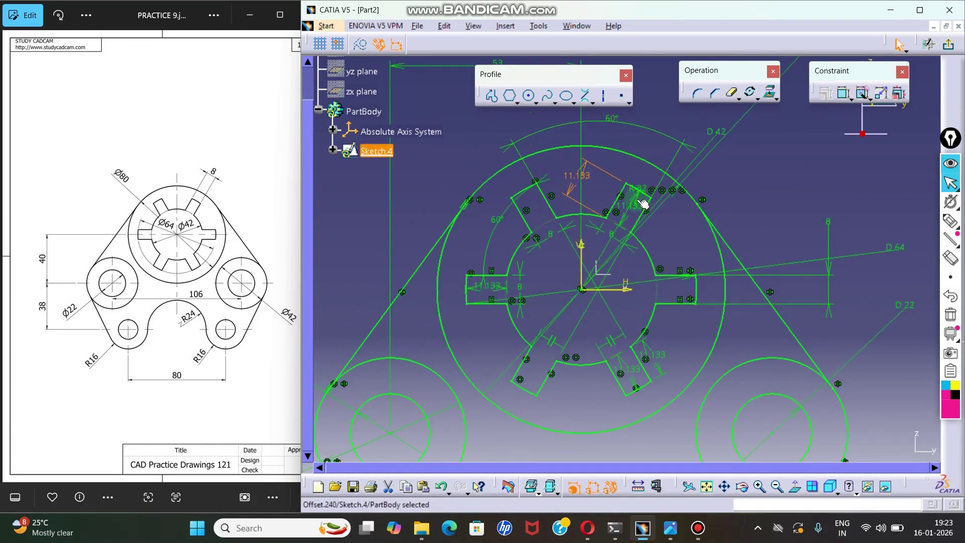
pyautogui.moveTo(637, 198); pyautogui.dragTo(719, 162)
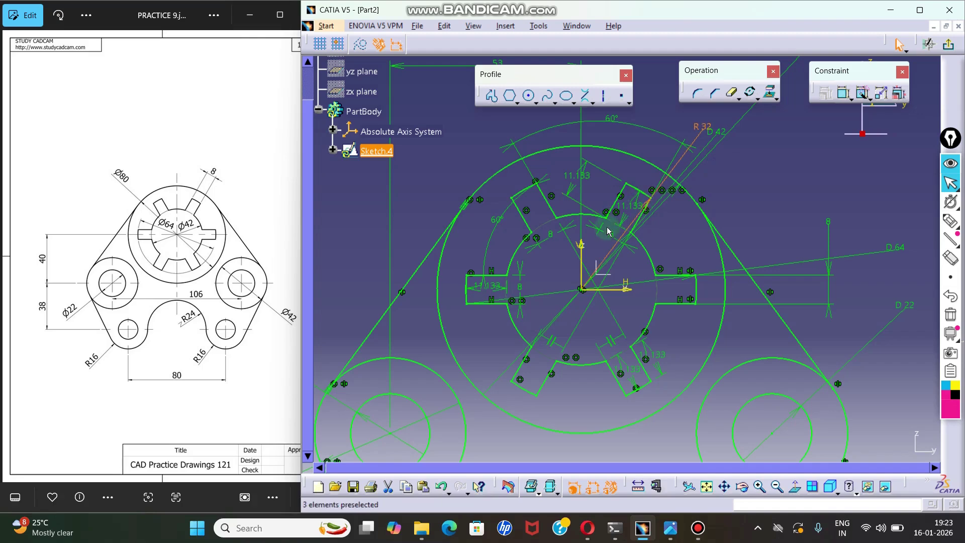
pyautogui.moveTo(610, 233); pyautogui.dragTo(495, 225)
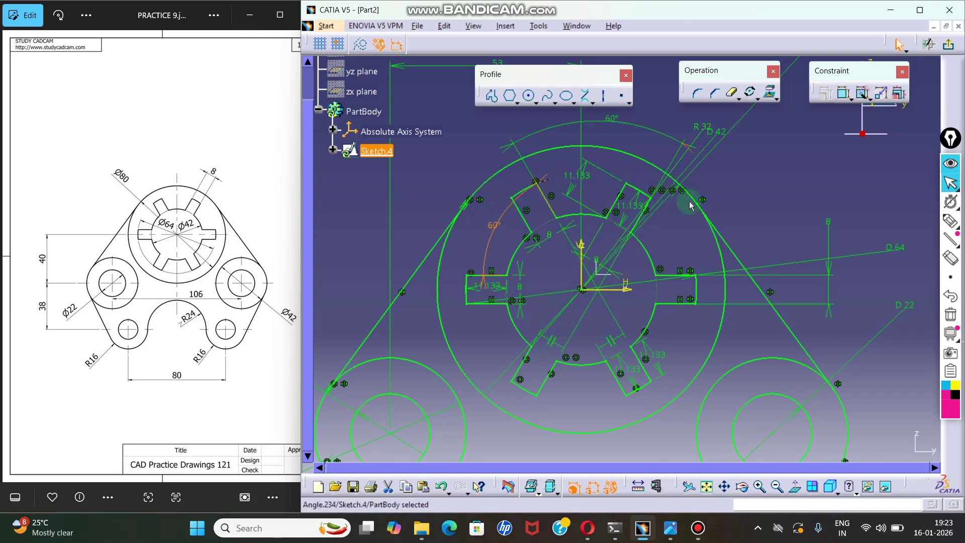
pyautogui.moveTo(688, 202)
pyautogui.mouseDown(button='middle')
pyautogui.moveTo(675, 223)
pyautogui.moveTo(664, 207)
pyautogui.mouseUp(button='middle')
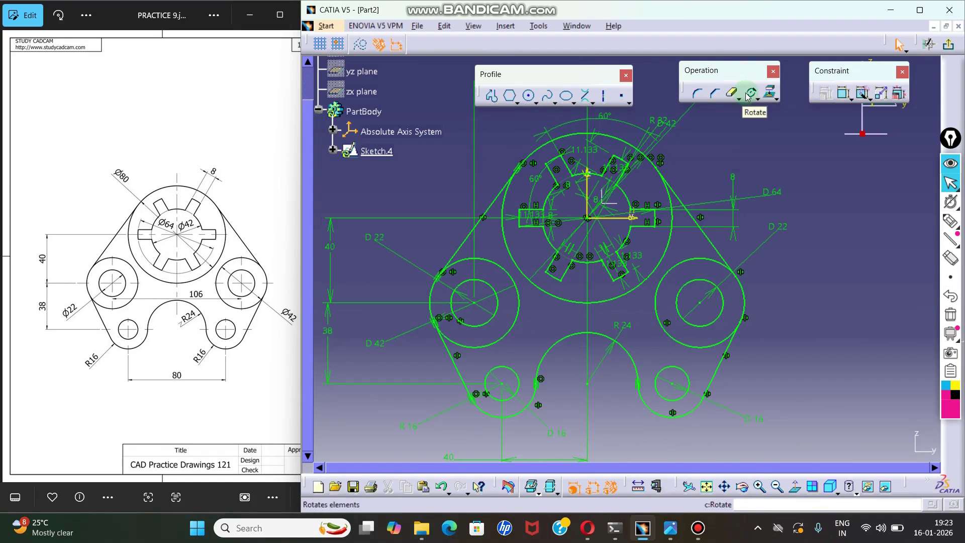
pyautogui.click(776, 99)
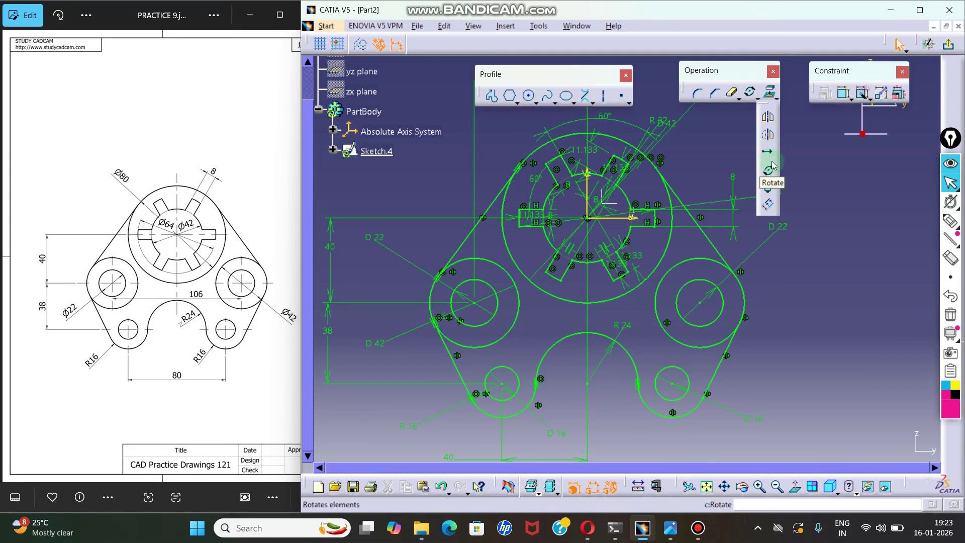
pyautogui.moveTo(546, 221); pyautogui.dragTo(442, 187)
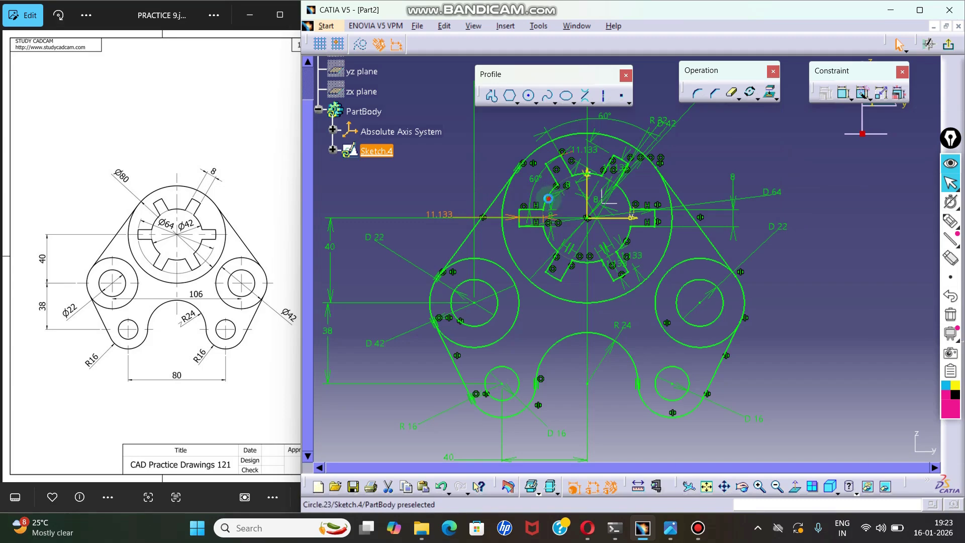
pyautogui.click(804, 220)
# - Set the 60° angle between the horizontal left slot and the upper-left slot to 55°
pyautogui.keyDown('ctrl'); pyautogui.moveTo(806, 215); pyautogui.dragTo(814, 248, button='middle'); pyautogui.keyUp('ctrl')
pyautogui.keyDown('ctrl'); pyautogui.moveTo(731, 233); pyautogui.dragTo(691, 203, button='middle'); pyautogui.keyUp('ctrl')
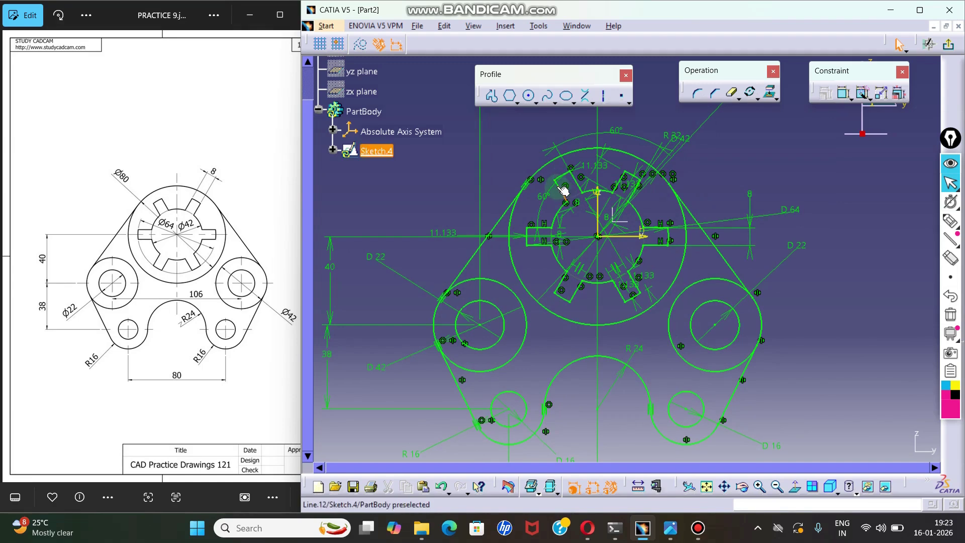
pyautogui.moveTo(558, 207)
pyautogui.keyDown('ctrl'); pyautogui.mouseDown(button='middle')
pyautogui.moveTo(564, 180)
pyautogui.moveTo(583, 206)
pyautogui.mouseUp(button='middle'); pyautogui.keyUp('ctrl')
pyautogui.click(526, 196)
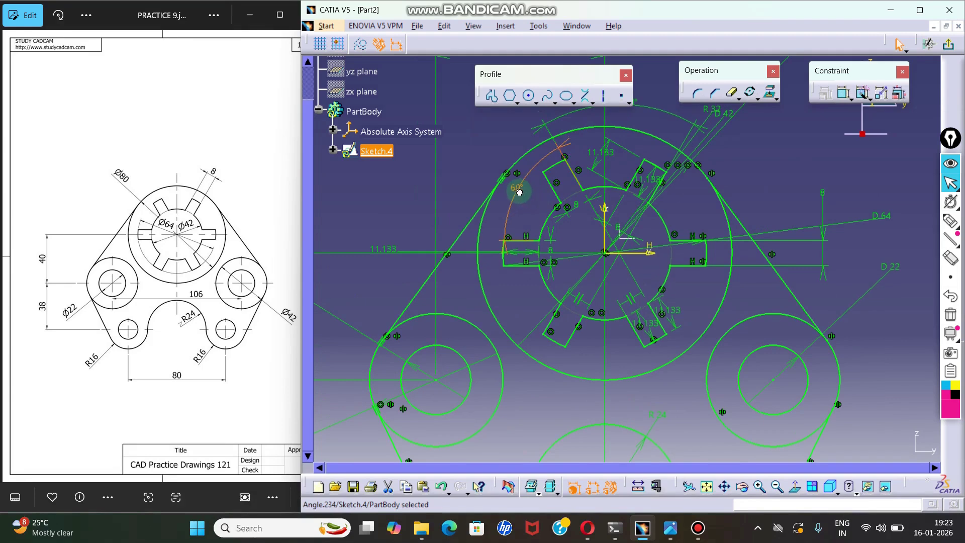
pyautogui.doubleClick(525, 192)
pyautogui.write('55')
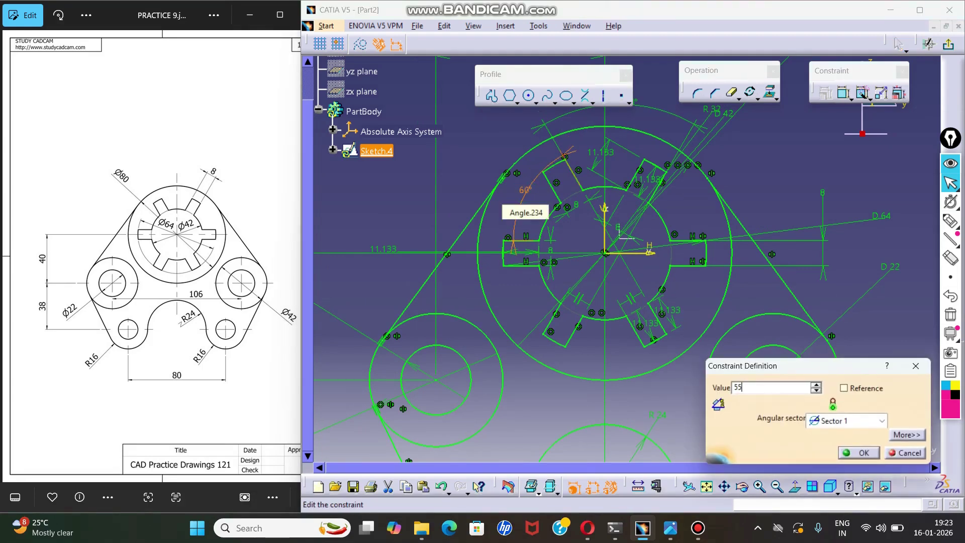
pyautogui.press('Return')
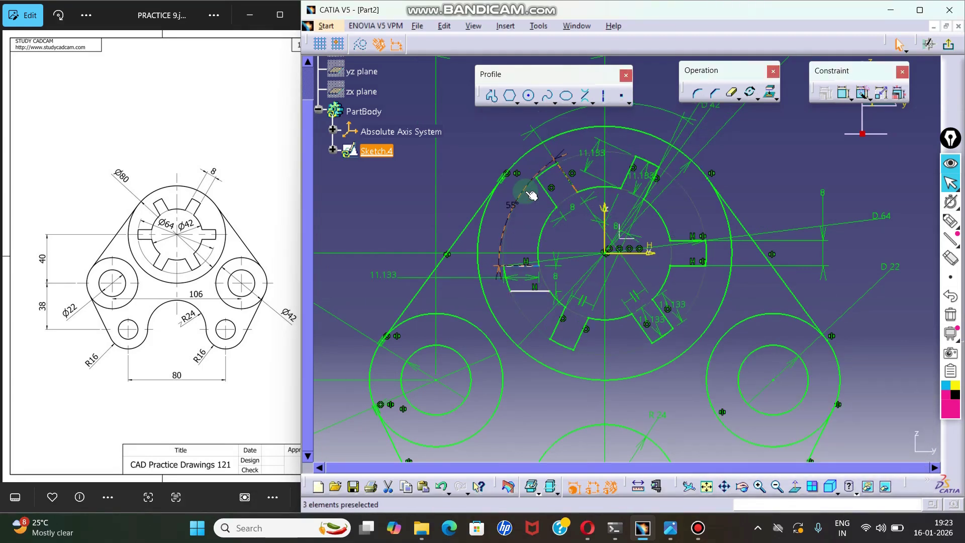
# - Undo the slot angle edit and the repositioning of the slot dimensions
pyautogui.hotkey('ctrl', 'z')
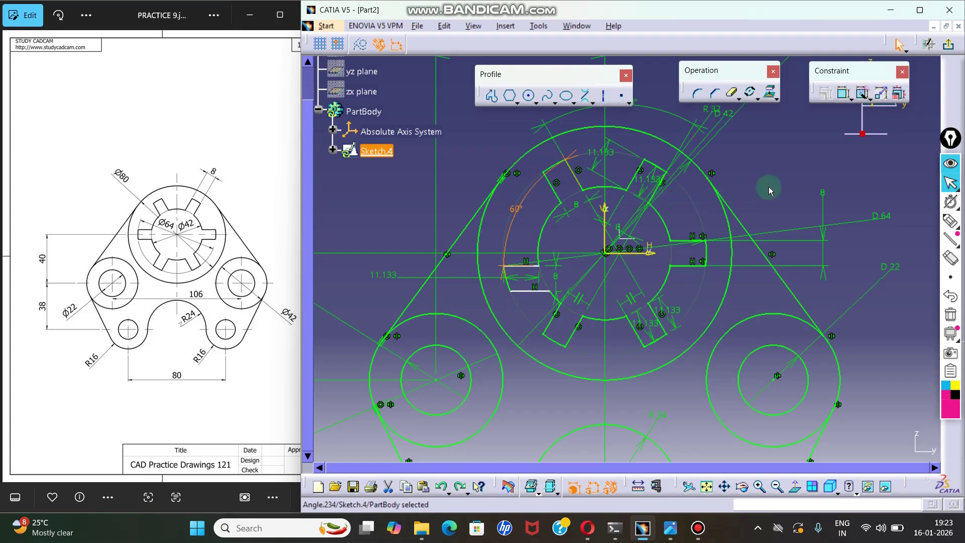
pyautogui.hotkey('ctrl', 'z')
pyautogui.click(785, 182)
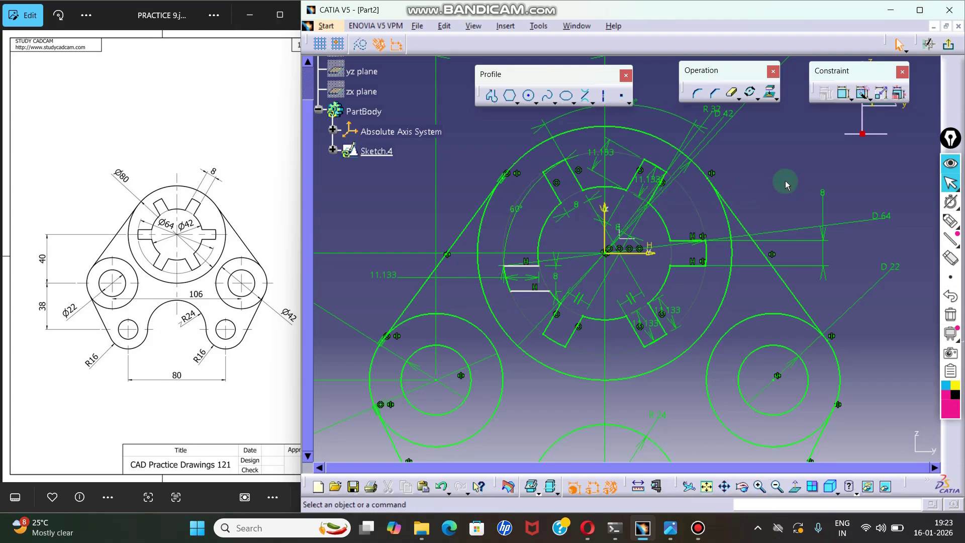
pyautogui.hotkey('ctrl', 'z')
pyautogui.hotkey('ctrl', 'z')
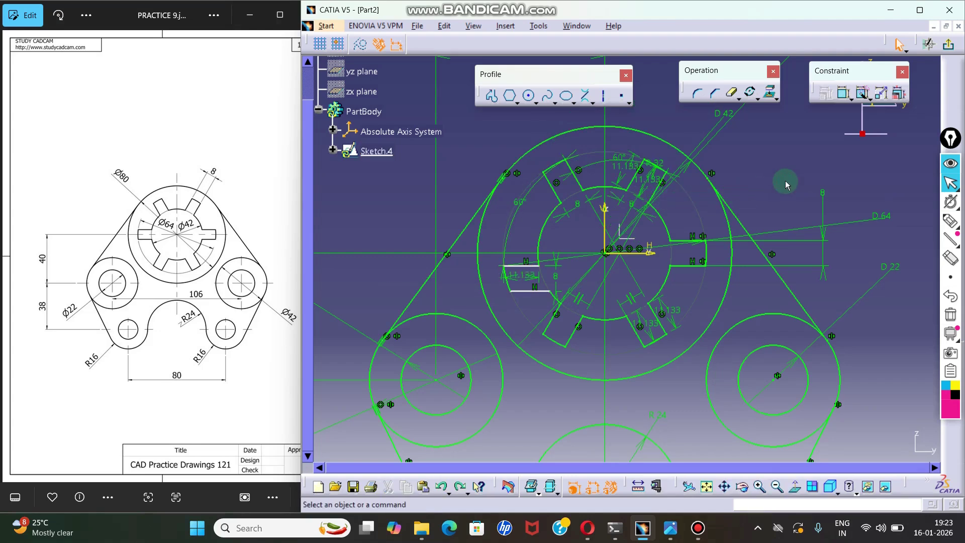